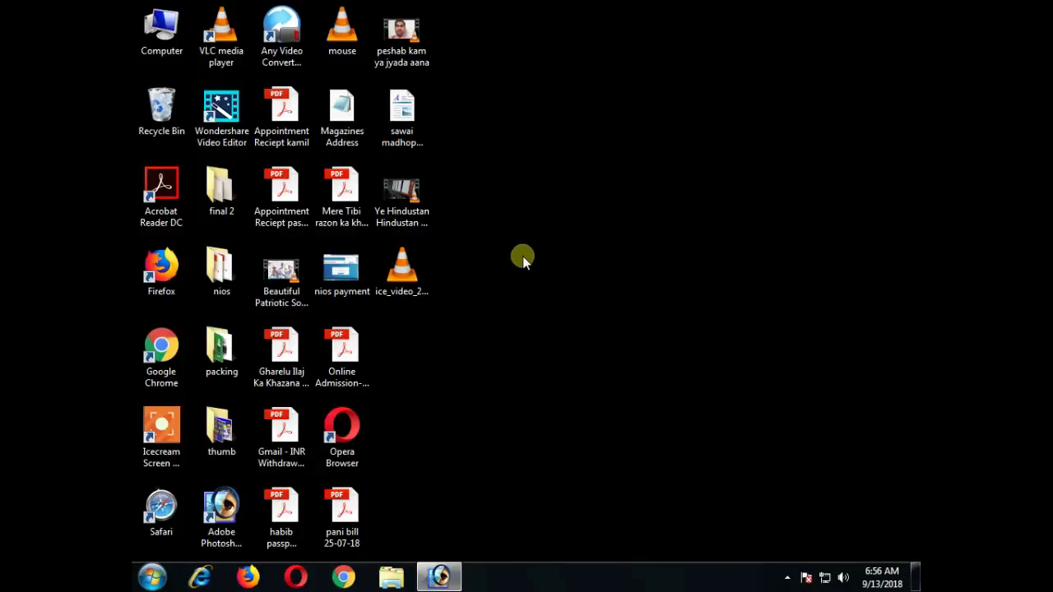
Step: Restore the Photoshop window showing the 'waqar338 copy' stall photo at 25%
{"action": "left_click", "coordinate": [440, 580]}
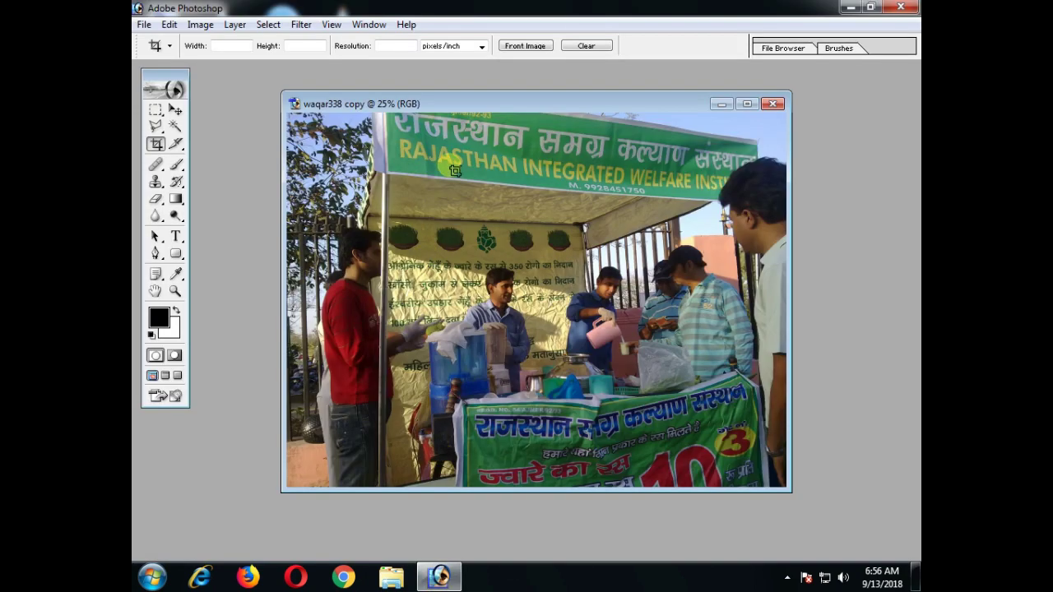
Step: Maximize the 'waqar338 copy' photo window to fill the workspace and switch to the Move tool
{"action": "left_click", "coordinate": [278, 27]}
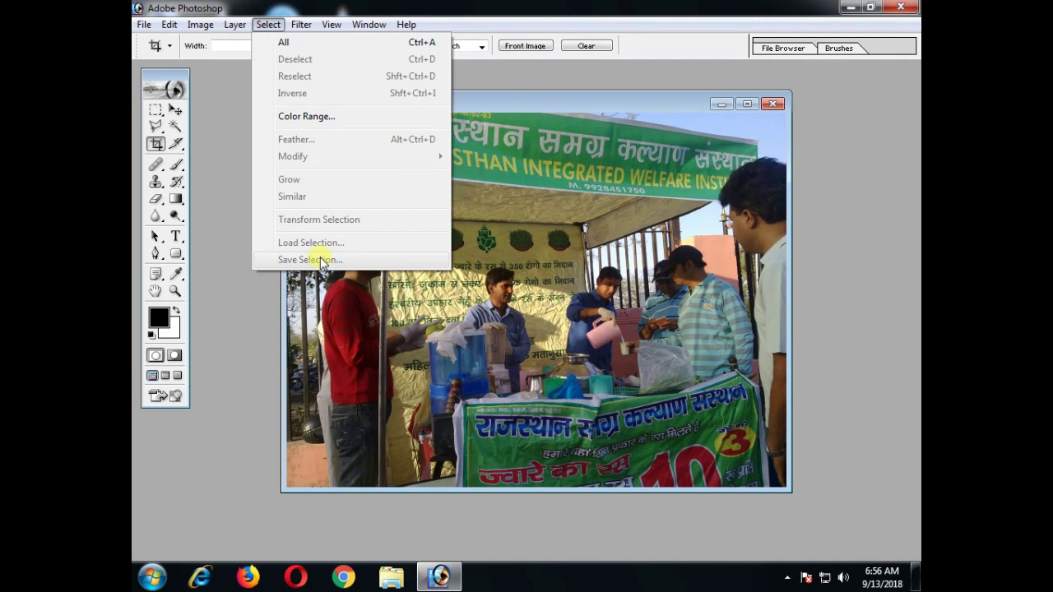
{"action": "left_click", "coordinate": [589, 102]}
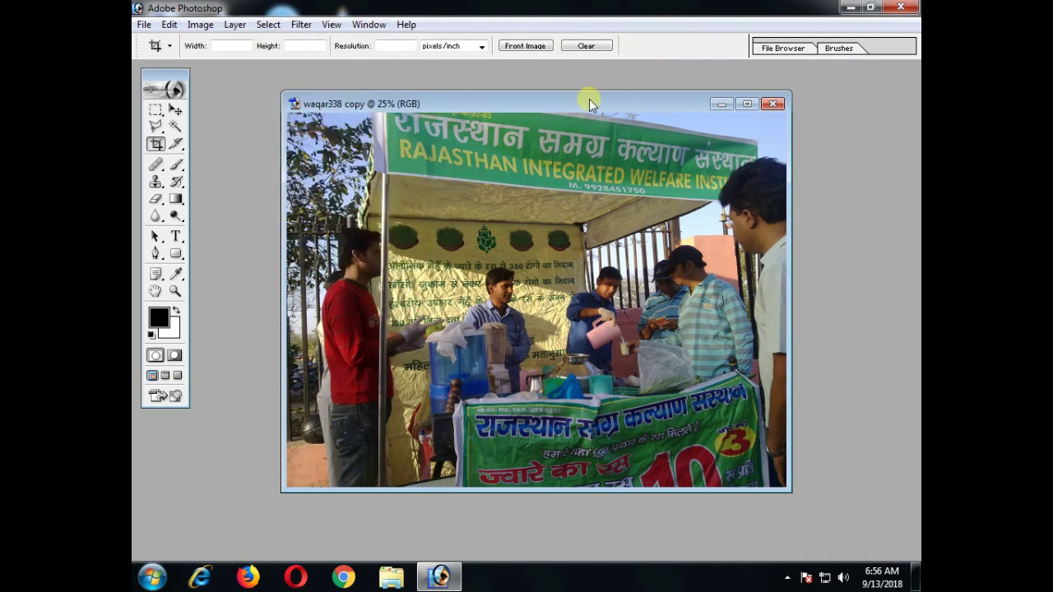
{"action": "left_click", "coordinate": [749, 105]}
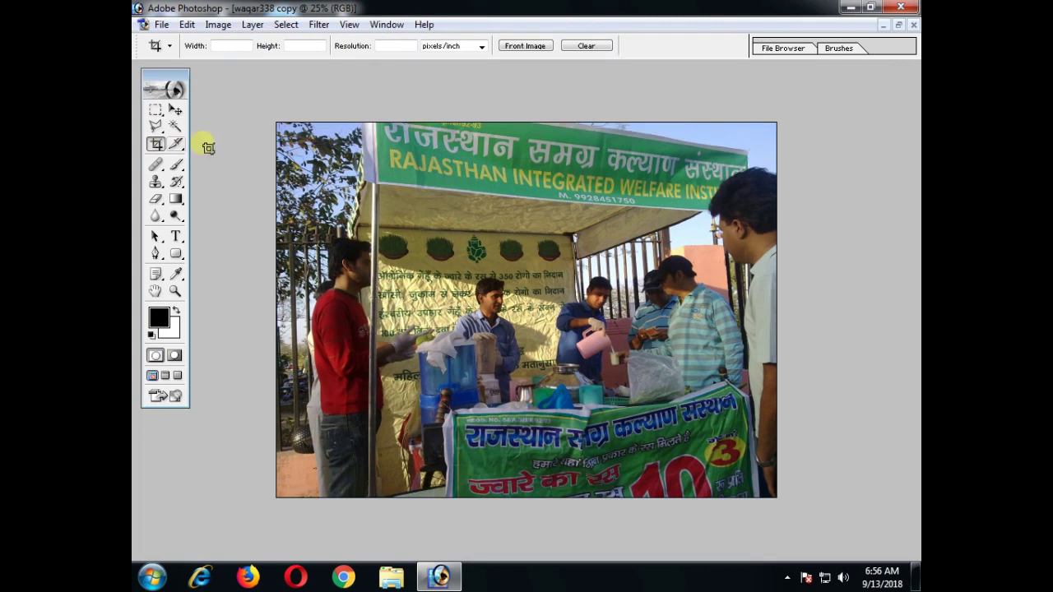
{"action": "left_click", "coordinate": [177, 109]}
{"action": "left_click", "coordinate": [283, 25]}
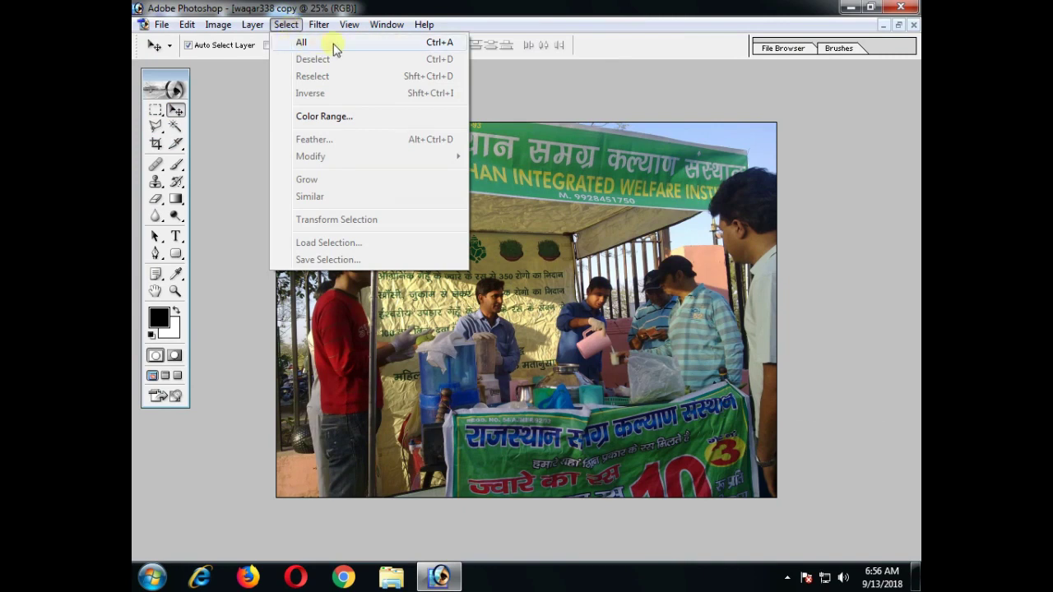
Step: Select the whole photo with Select > All, then clear it with Select > Deselect
{"action": "left_click", "coordinate": [409, 51]}
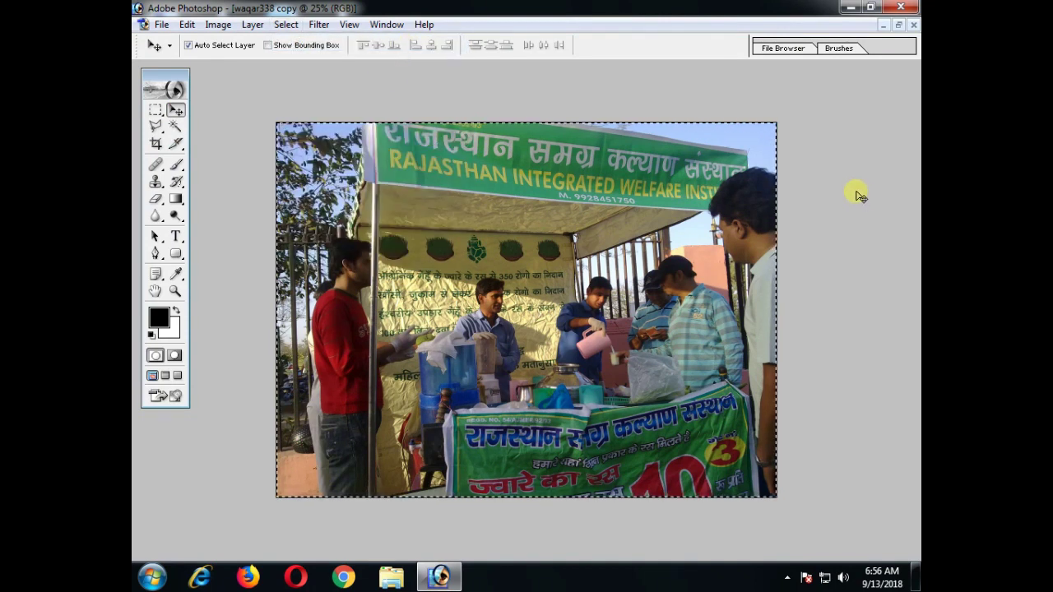
{"action": "left_click", "coordinate": [286, 23]}
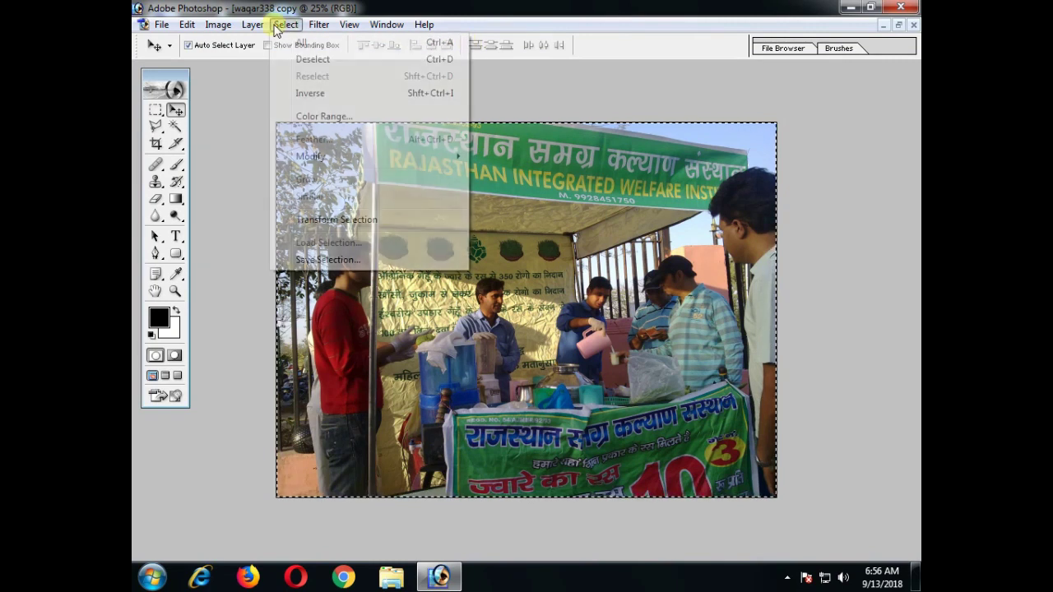
{"action": "left_click", "coordinate": [527, 12]}
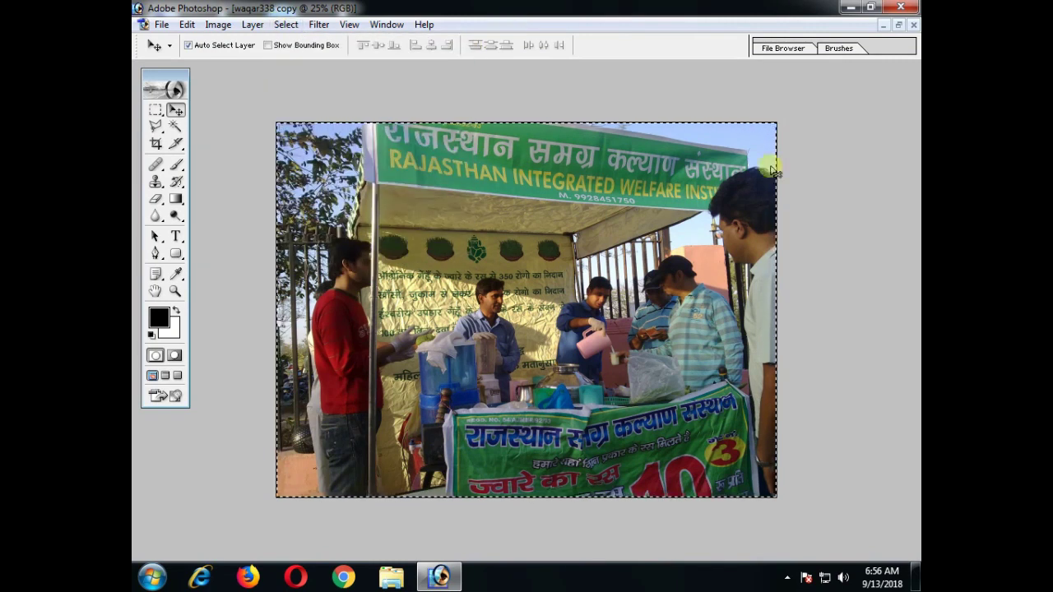
{"action": "left_click", "coordinate": [287, 25]}
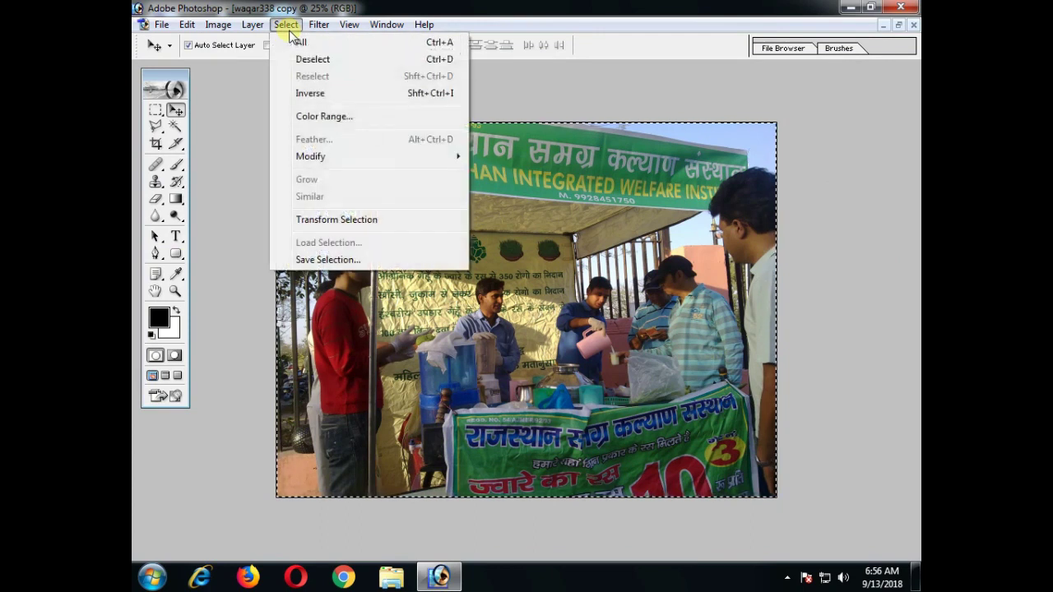
{"action": "left_click", "coordinate": [343, 61]}
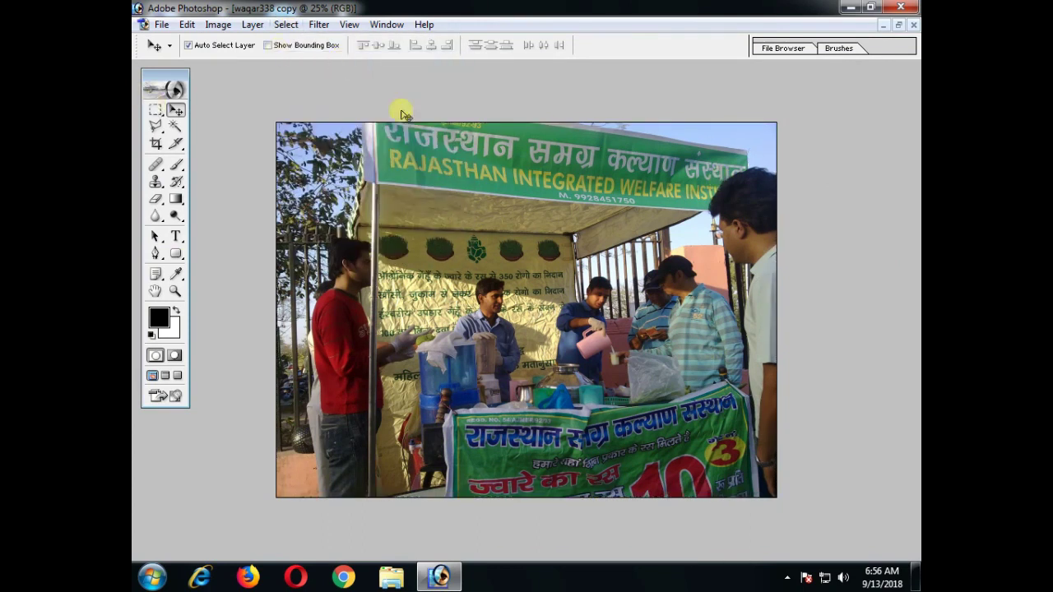
Step: Draw a rectangular marquee over the stall's back wall below the banner
{"action": "left_click", "coordinate": [159, 111]}
{"action": "left_click_drag", "start_coordinate": [430, 189], "coordinate": [602, 343]}
{"action": "left_click", "coordinate": [285, 24]}
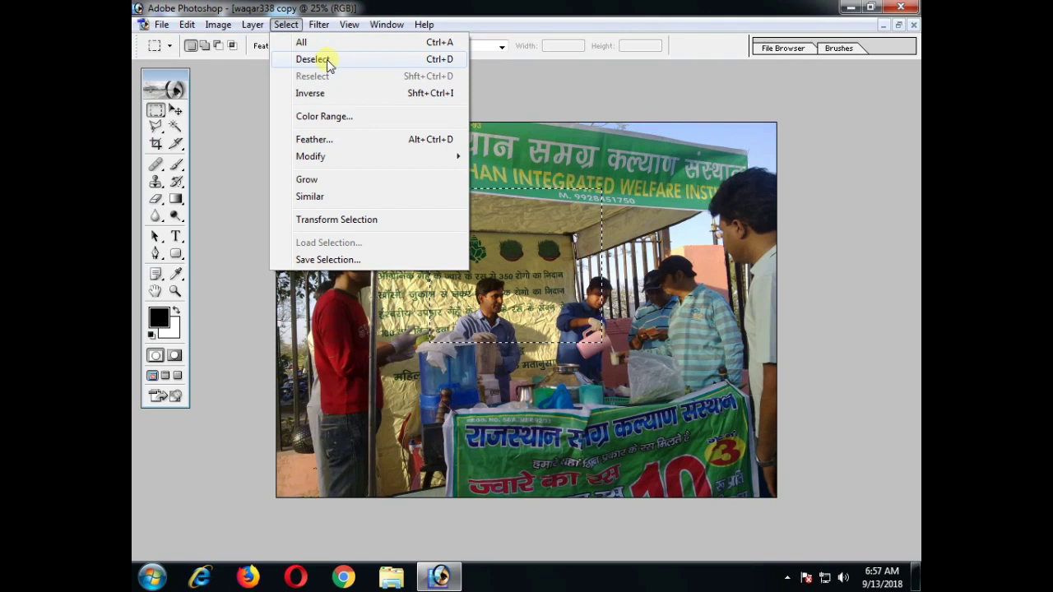
{"action": "left_click", "coordinate": [406, 62]}
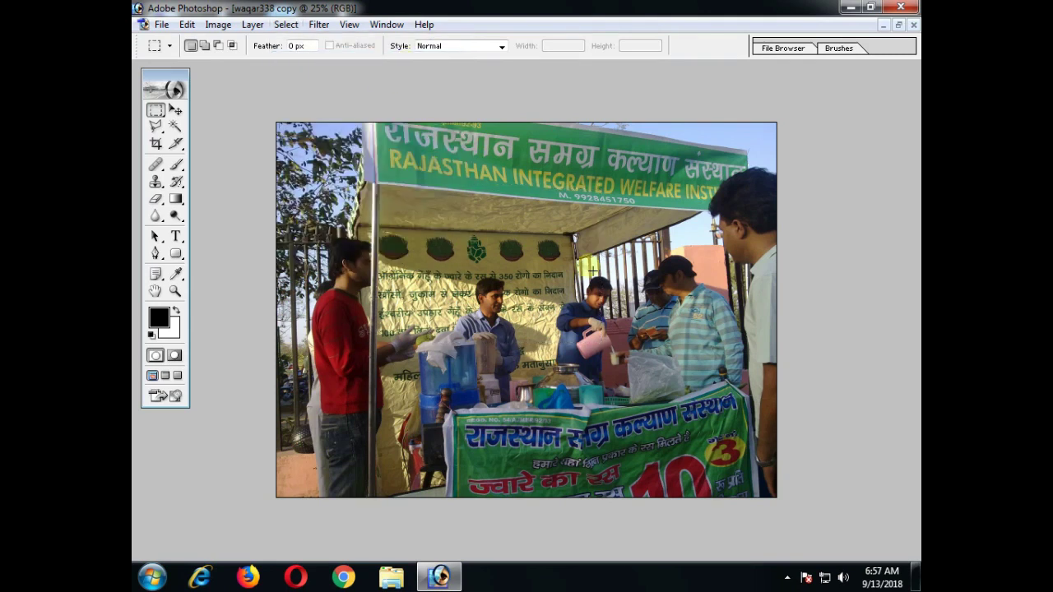
{"action": "left_click", "coordinate": [286, 24]}
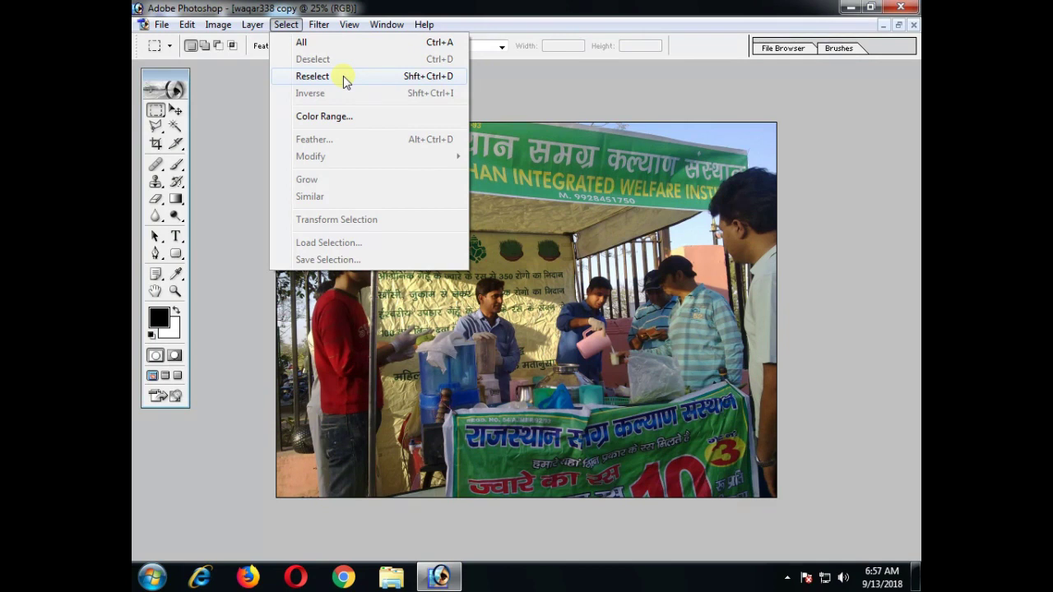
{"action": "left_click", "coordinate": [344, 77]}
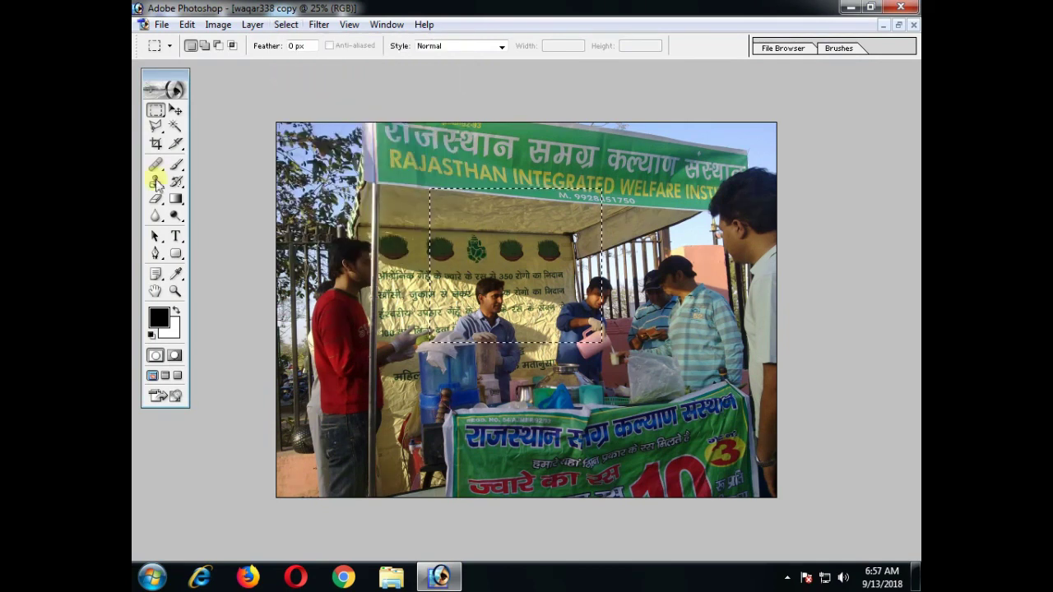
{"action": "left_click", "coordinate": [155, 126]}
Step: Lasso a freehand selection around the stall's back wall, then deselect it
{"action": "left_click", "coordinate": [368, 186]}
{"action": "left_click_drag", "start_coordinate": [368, 186], "coordinate": [449, 212]}
{"action": "left_click", "coordinate": [285, 24]}
{"action": "left_click", "coordinate": [348, 61]}
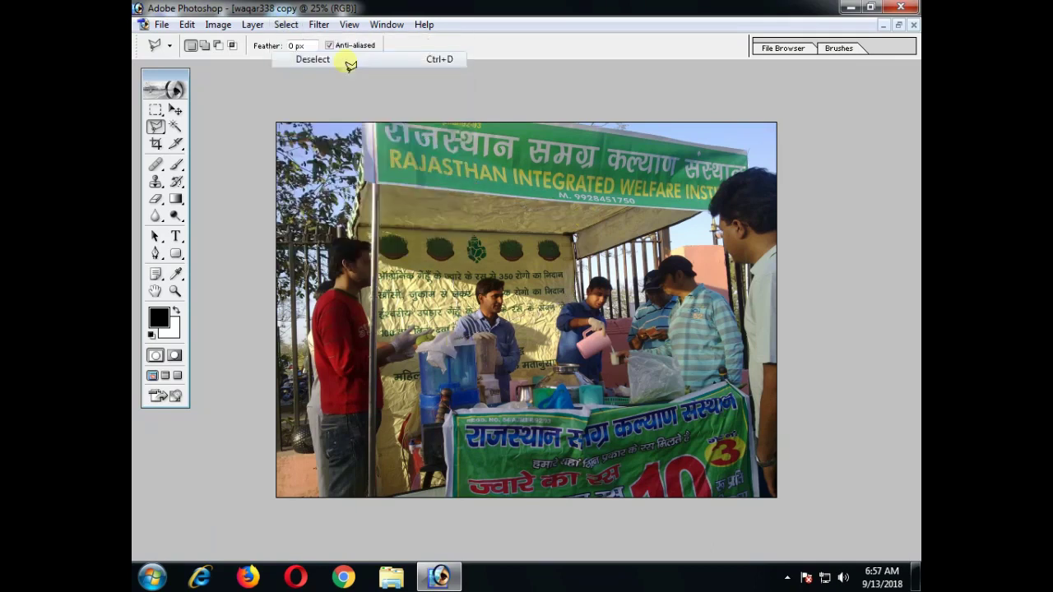
Step: Restore the lasso outline with Select > Reselect, then replace it using the Rectangular Marquee
{"action": "left_click", "coordinate": [295, 26]}
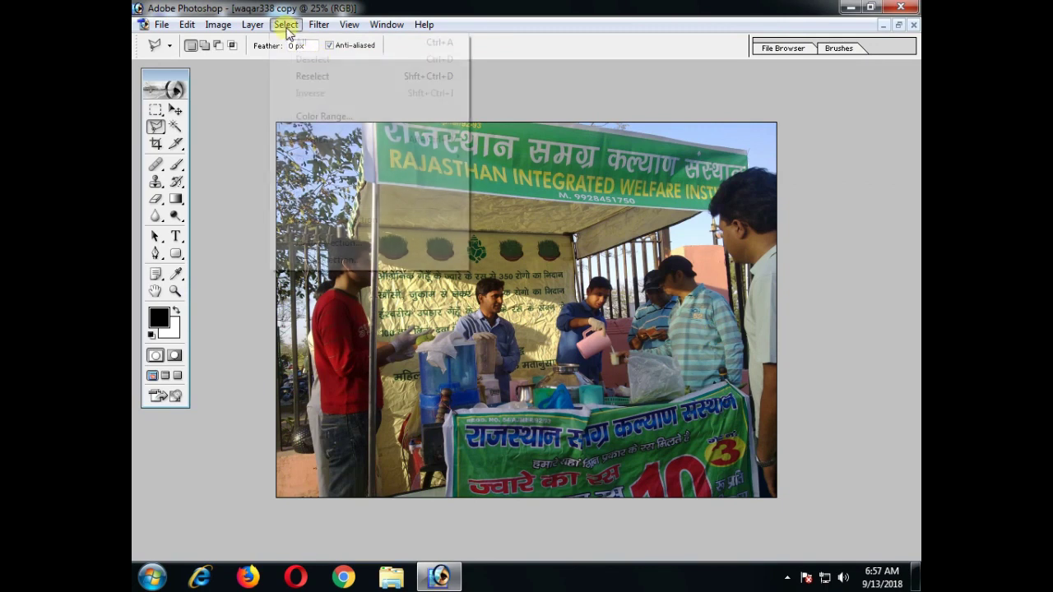
{"action": "left_click", "coordinate": [313, 76]}
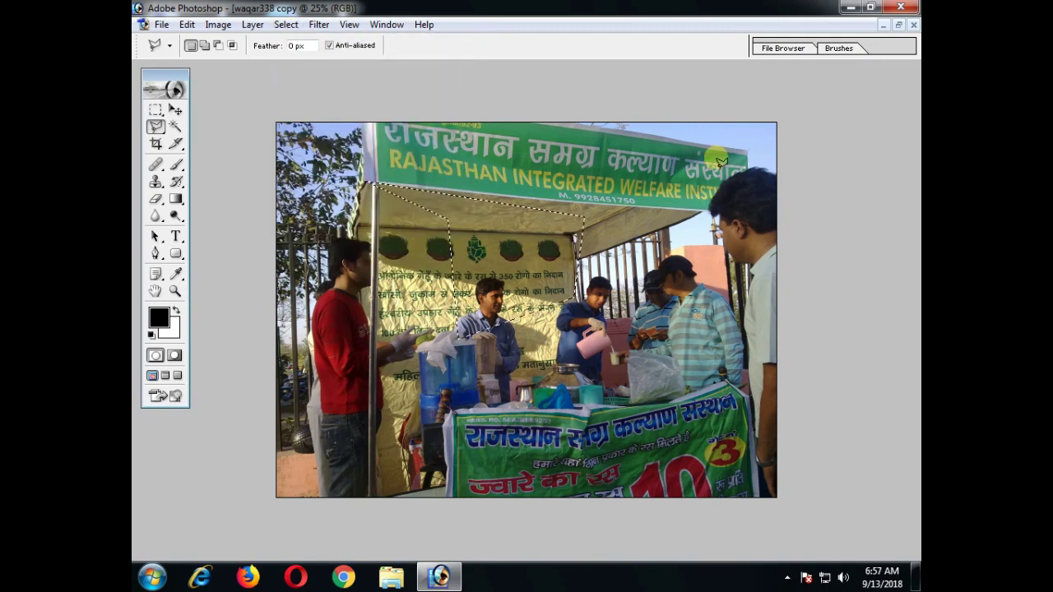
{"action": "left_click", "coordinate": [155, 112]}
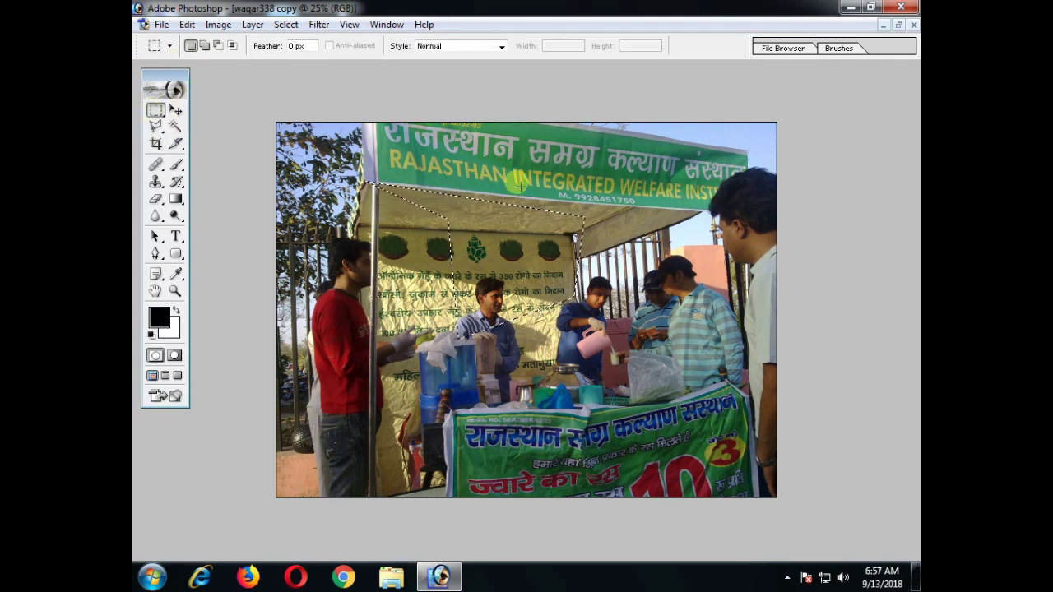
{"action": "left_click", "coordinate": [507, 274]}
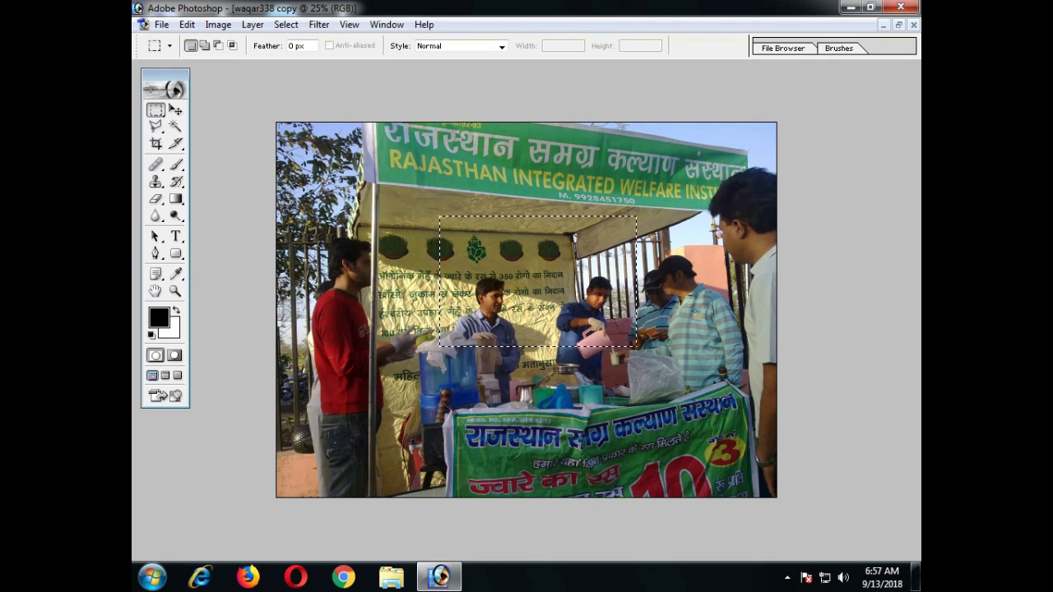
Step: Briefly invert the rectangular selection with Select > Inverse, then clear it and pick the Move tool
{"action": "left_click", "coordinate": [291, 26]}
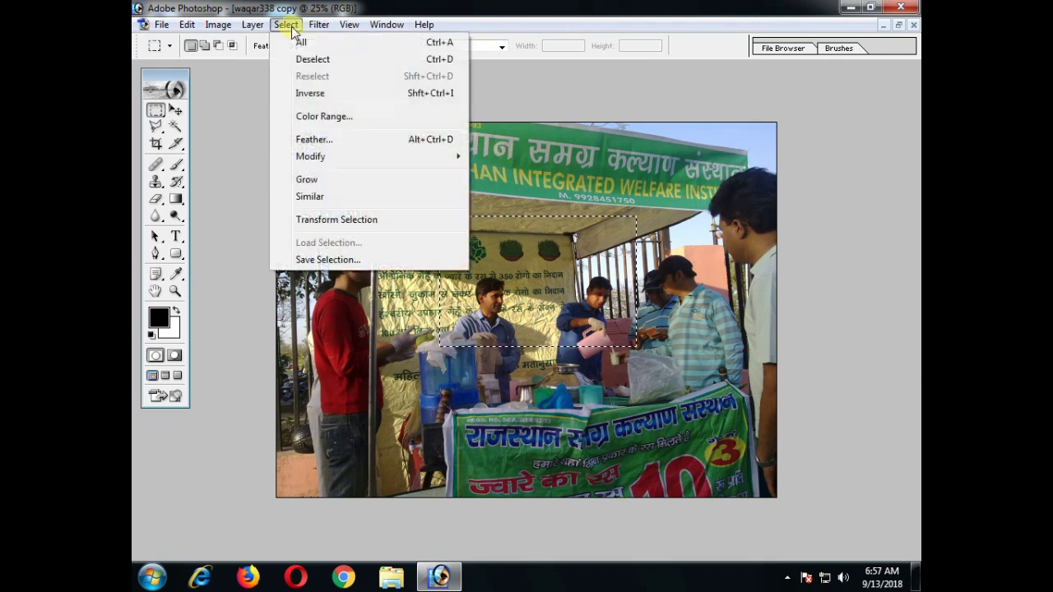
{"action": "left_click", "coordinate": [330, 96]}
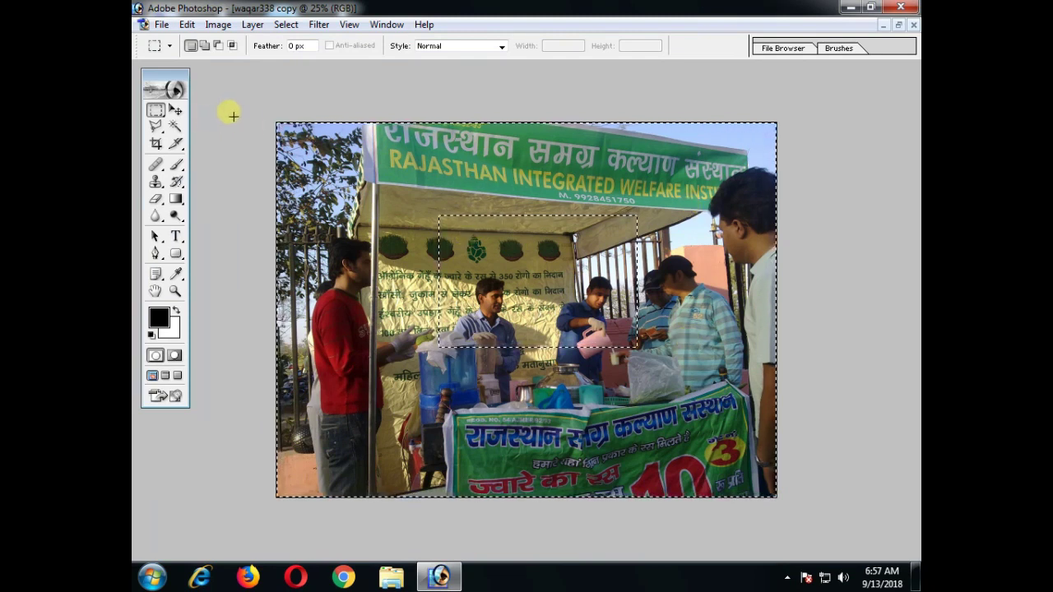
{"action": "left_click", "coordinate": [270, 129]}
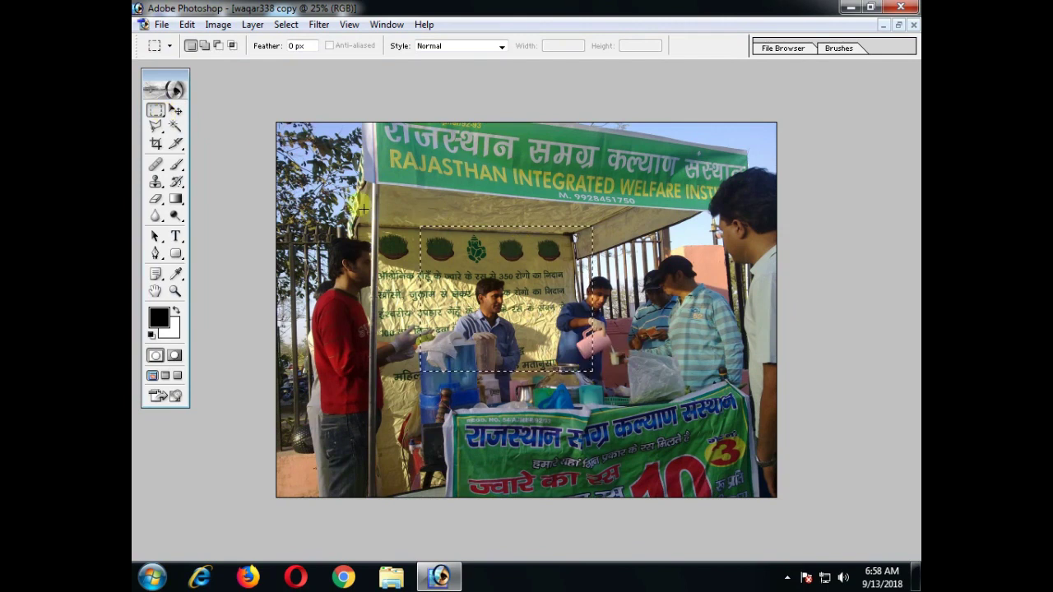
{"action": "left_click", "coordinate": [175, 110]}
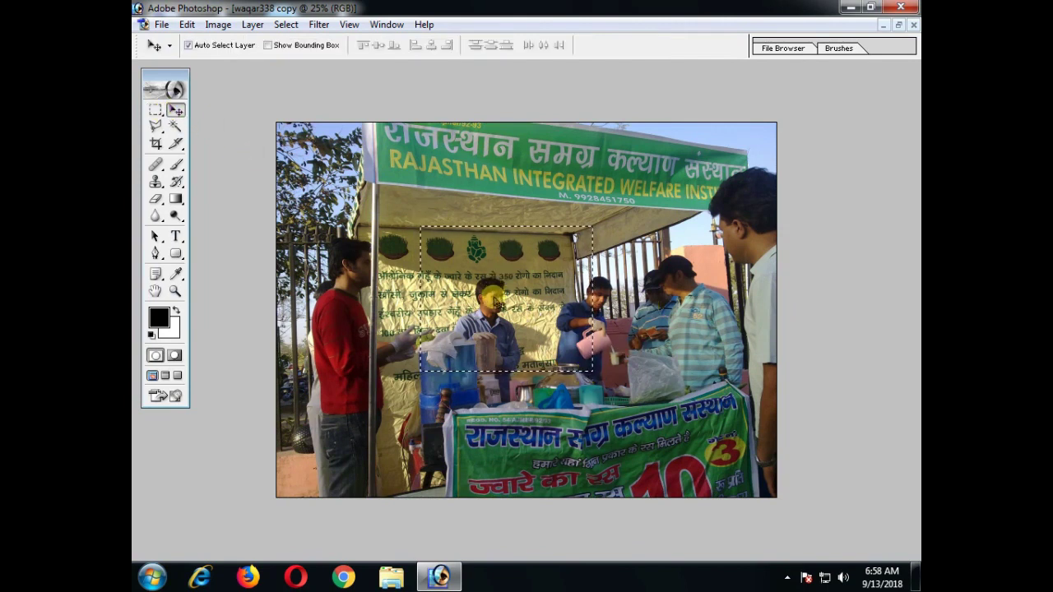
Step: Move the selected rectangle about 130 px right, then undo the move
{"action": "left_click_drag", "start_coordinate": [500, 283], "coordinate": [608, 293]}
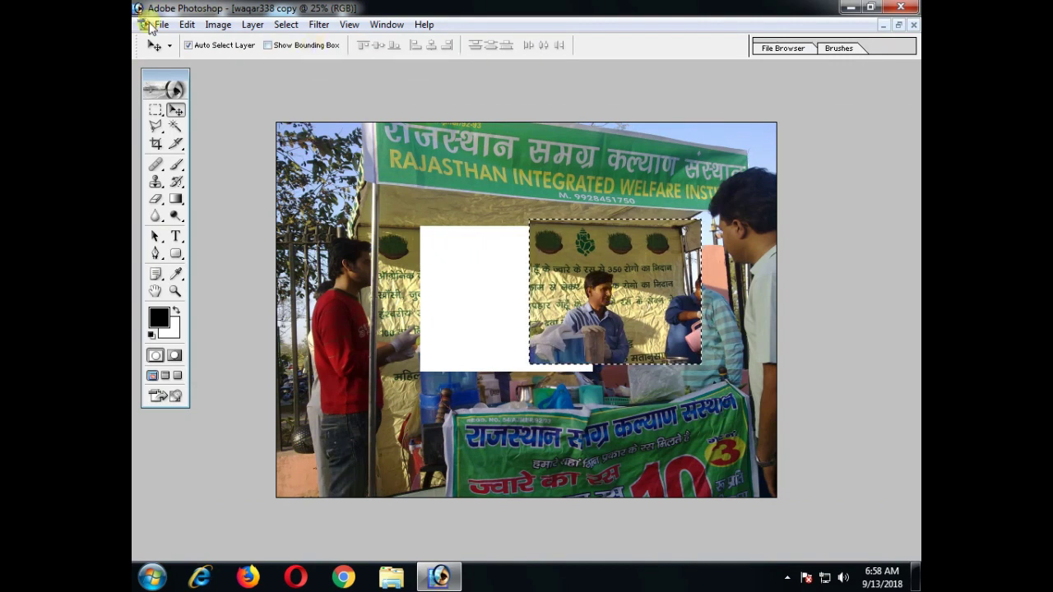
{"action": "left_click", "coordinate": [187, 24]}
{"action": "left_click", "coordinate": [228, 78]}
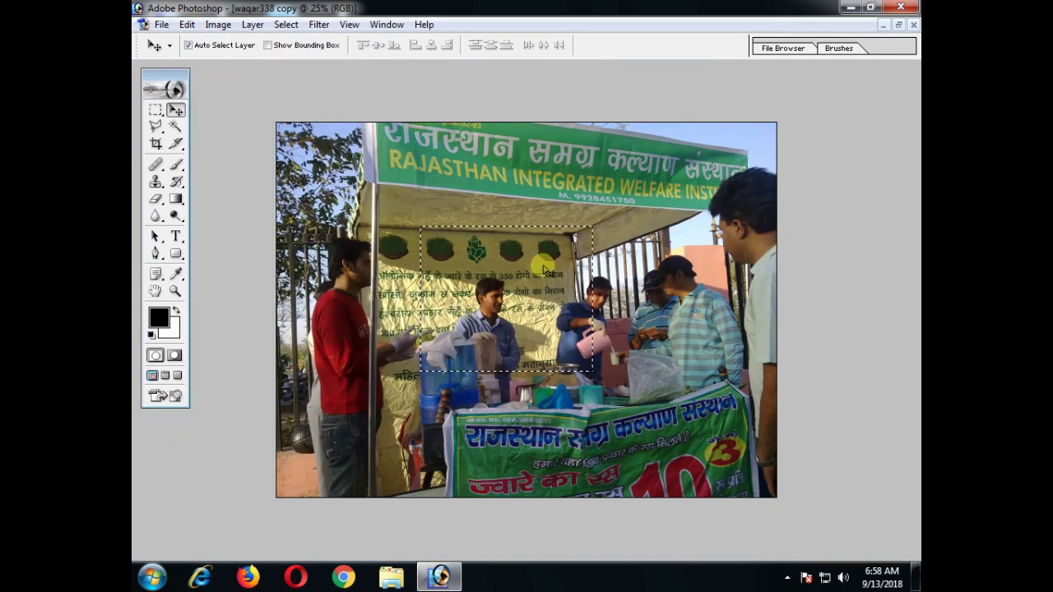
Step: Invert the selection, shift the outside area down and right, then undo that move too
{"action": "left_click", "coordinate": [286, 23]}
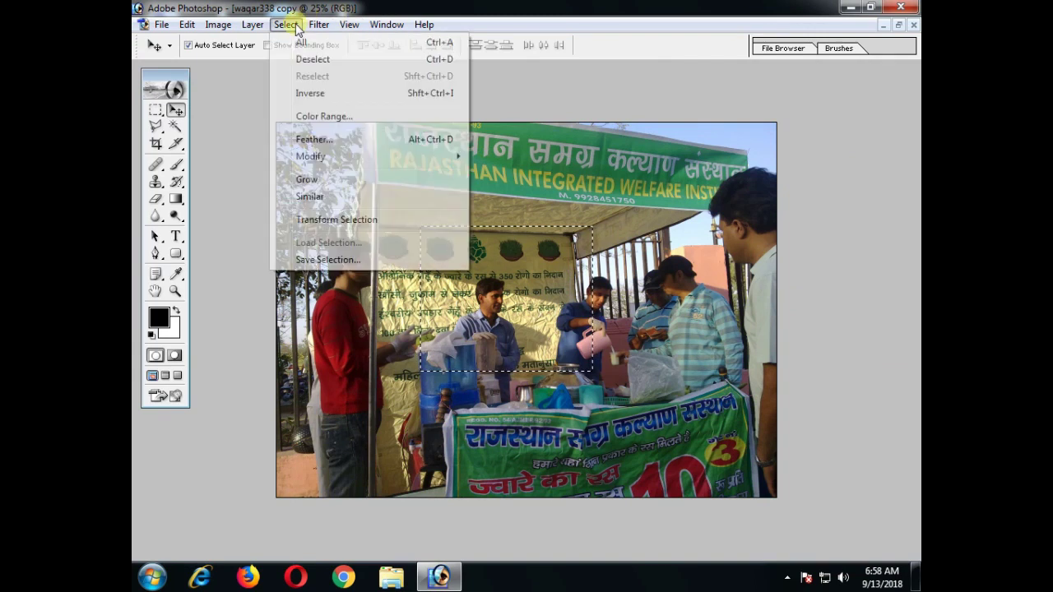
{"action": "left_click", "coordinate": [334, 90]}
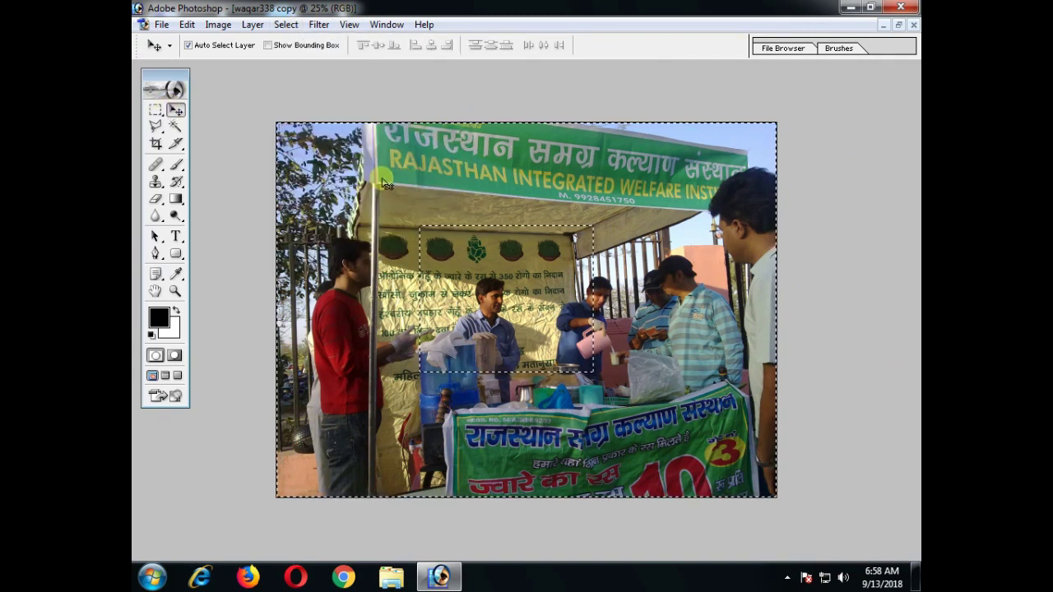
{"action": "mouse_move", "coordinate": [382, 183]}
{"action": "left_mouse_down"}
{"action": "mouse_move", "coordinate": [411, 456]}
{"action": "mouse_move", "coordinate": [397, 179]}
{"action": "left_mouse_up"}
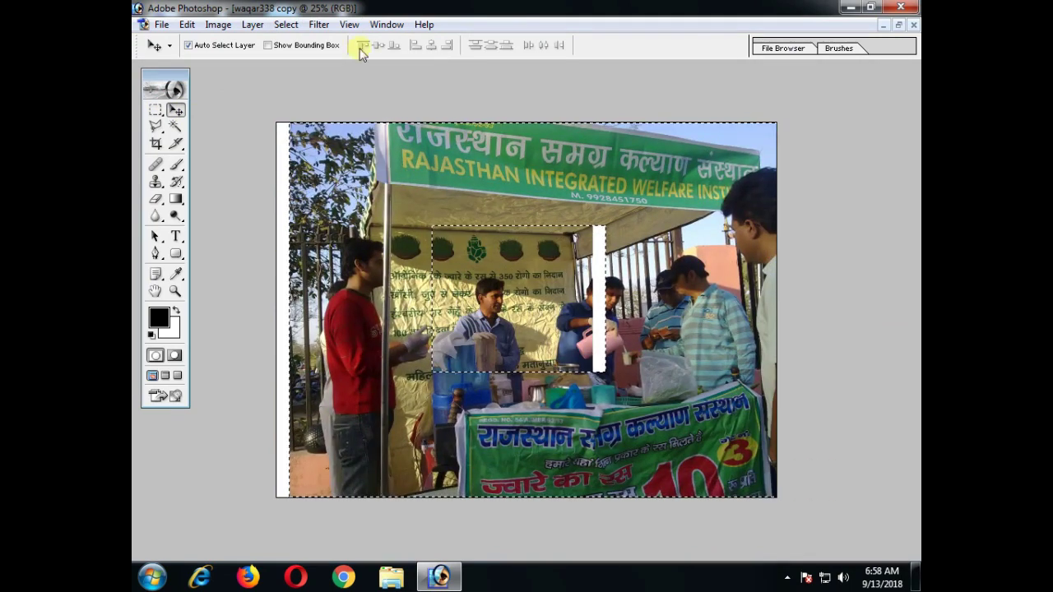
{"action": "left_click", "coordinate": [187, 24]}
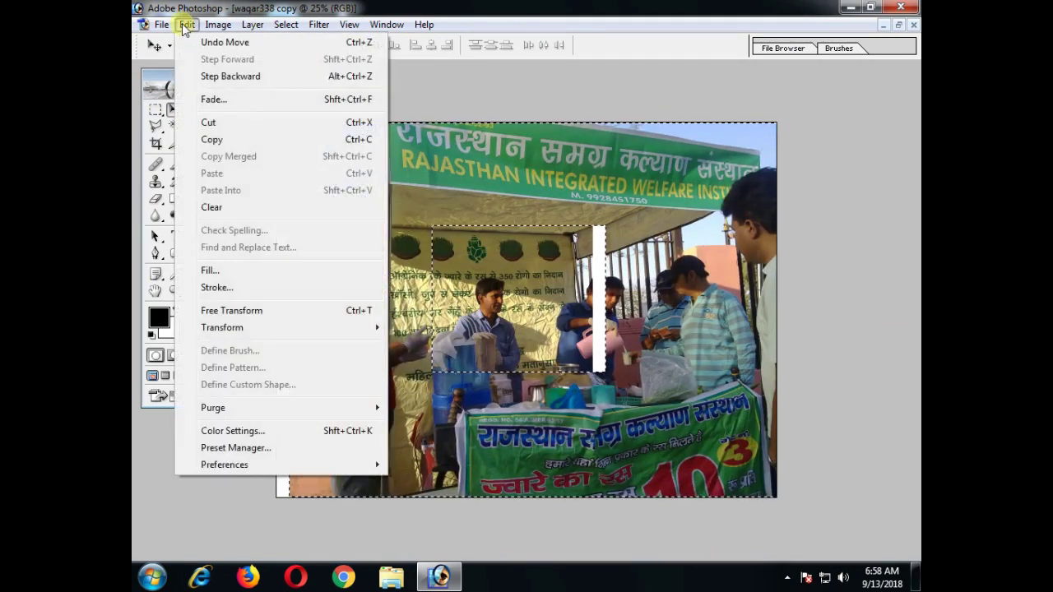
{"action": "left_click", "coordinate": [234, 76]}
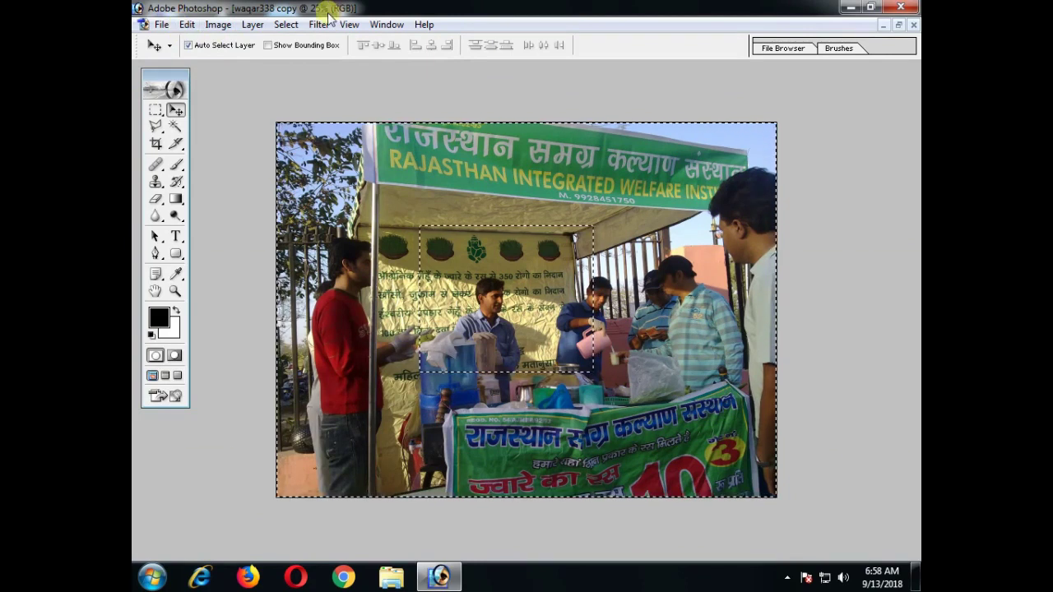
{"action": "left_click", "coordinate": [285, 24]}
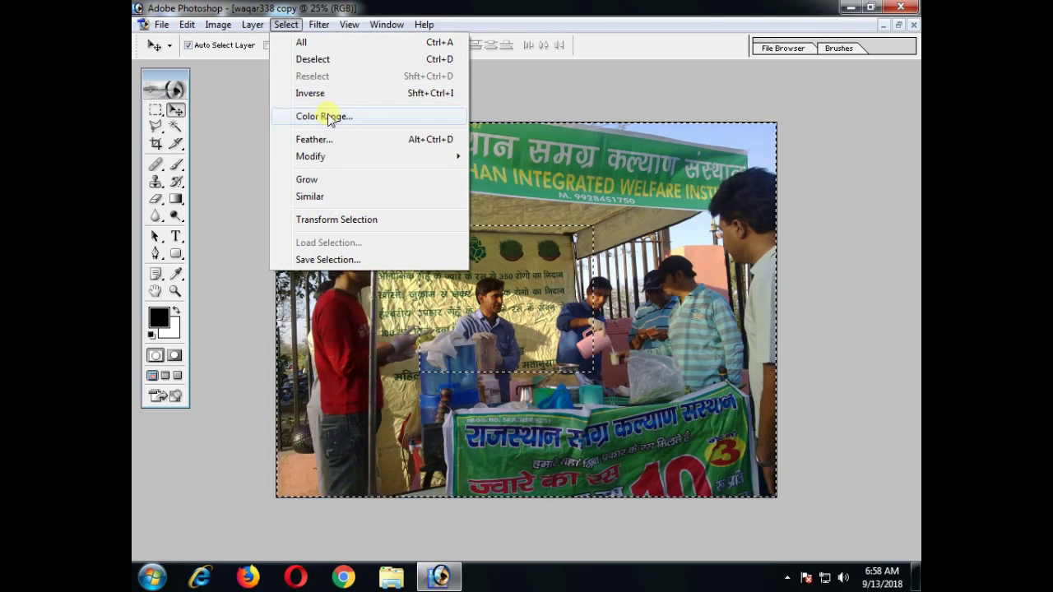
Step: Deselect, then use Color Range to select the sky, sampling it and adding a second sky shade
{"action": "left_click", "coordinate": [362, 63]}
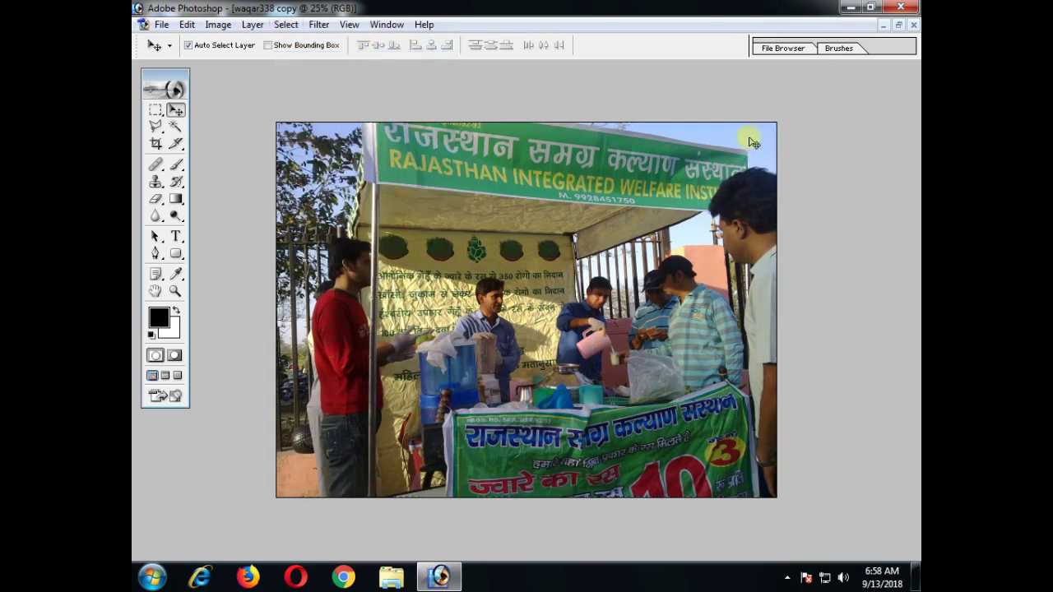
{"action": "left_click", "coordinate": [284, 26]}
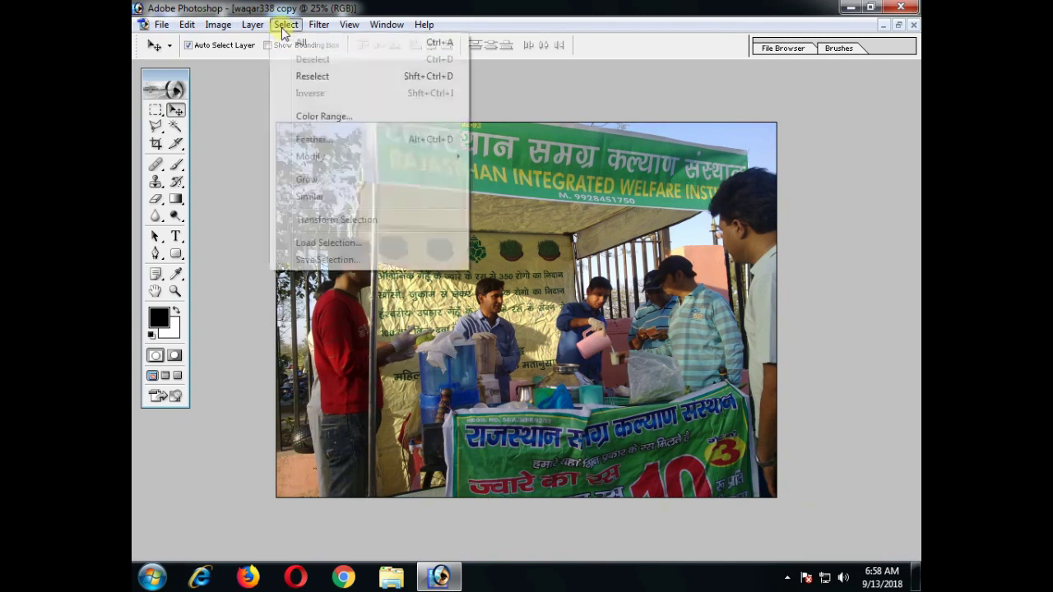
{"action": "left_click", "coordinate": [331, 120]}
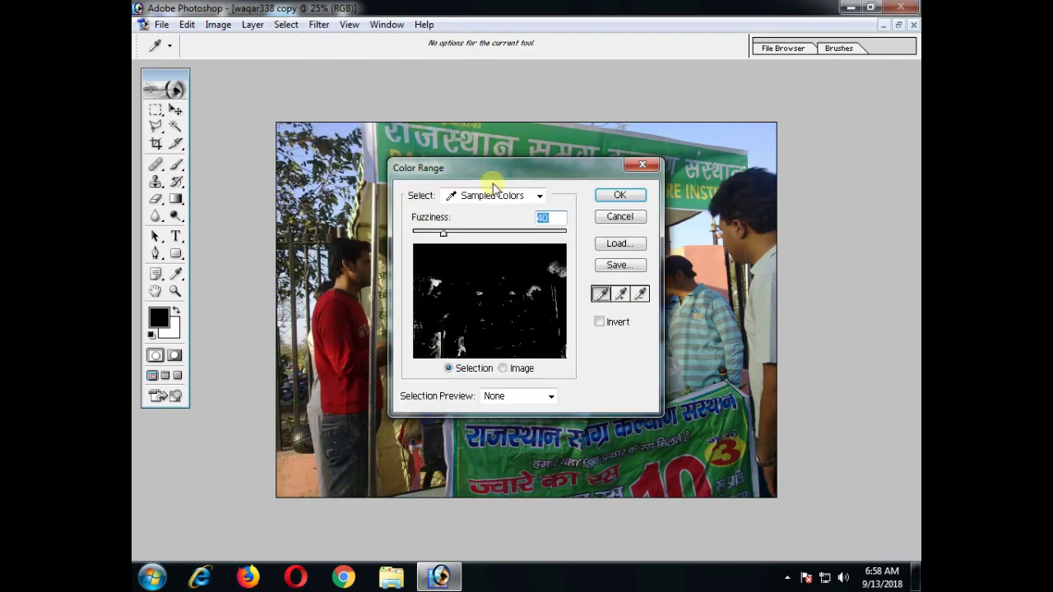
{"action": "left_click_drag", "start_coordinate": [497, 173], "coordinate": [616, 243]}
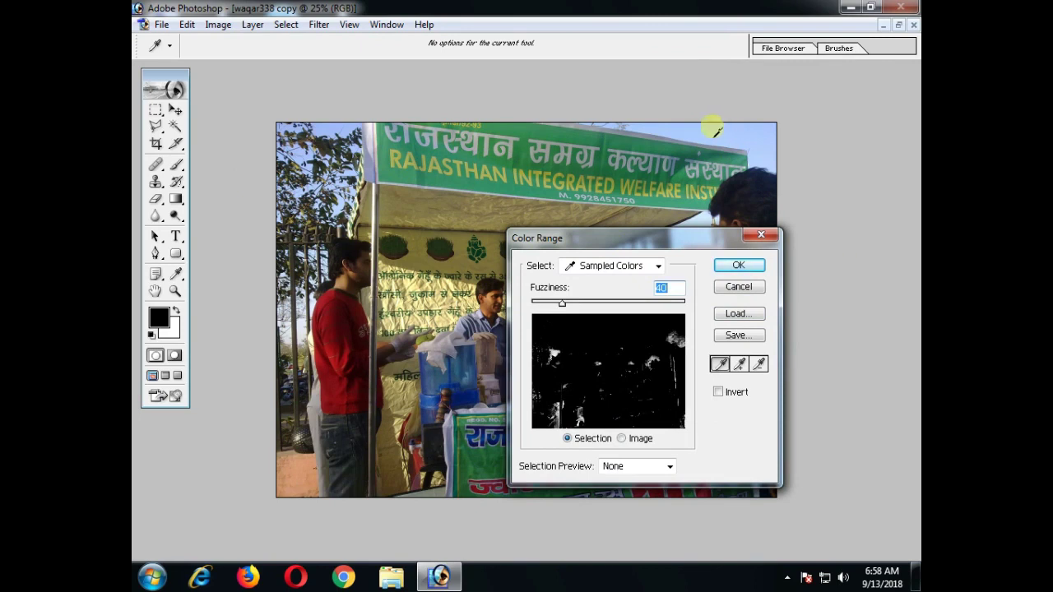
{"action": "left_click", "coordinate": [748, 140]}
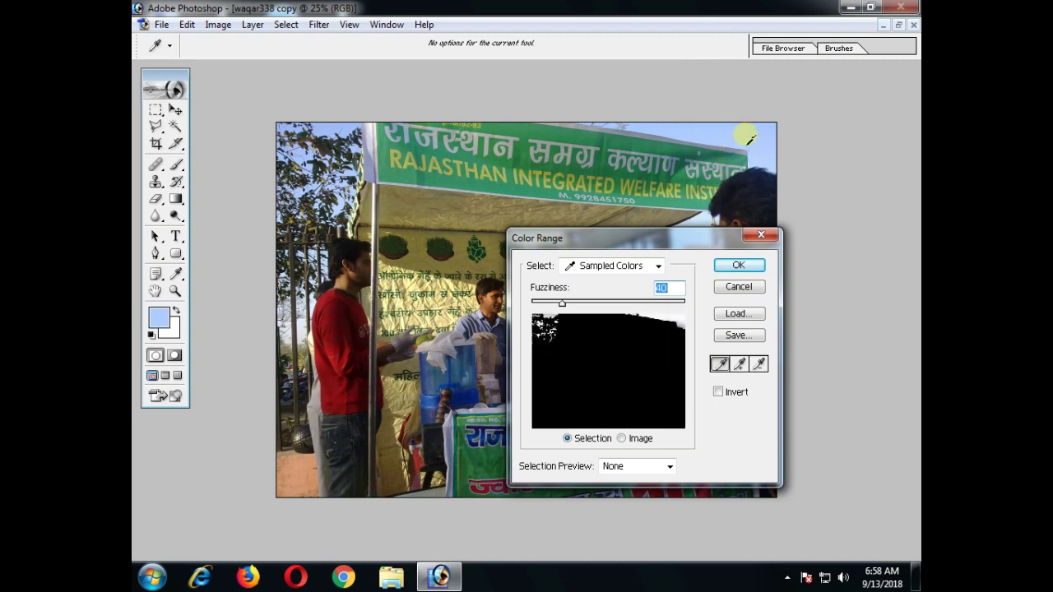
{"action": "left_click", "coordinate": [741, 368]}
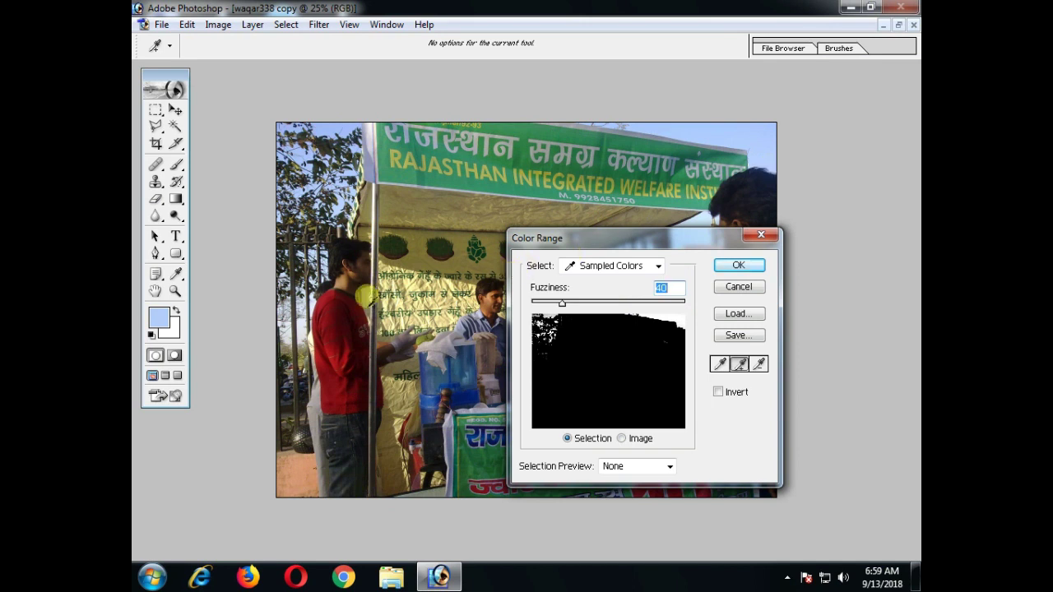
{"action": "left_click", "coordinate": [301, 333]}
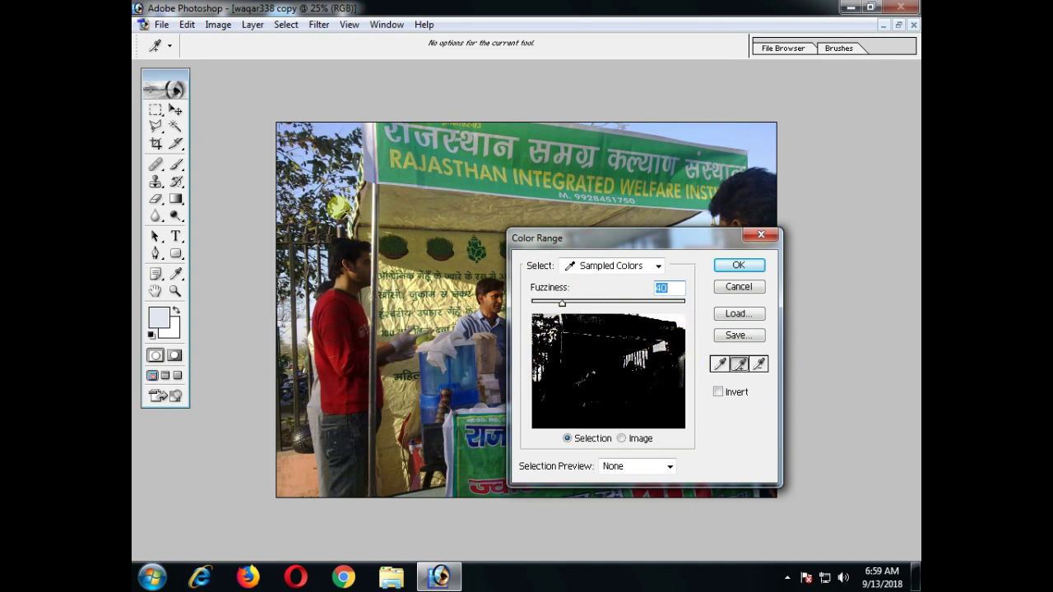
{"action": "left_click", "coordinate": [738, 263]}
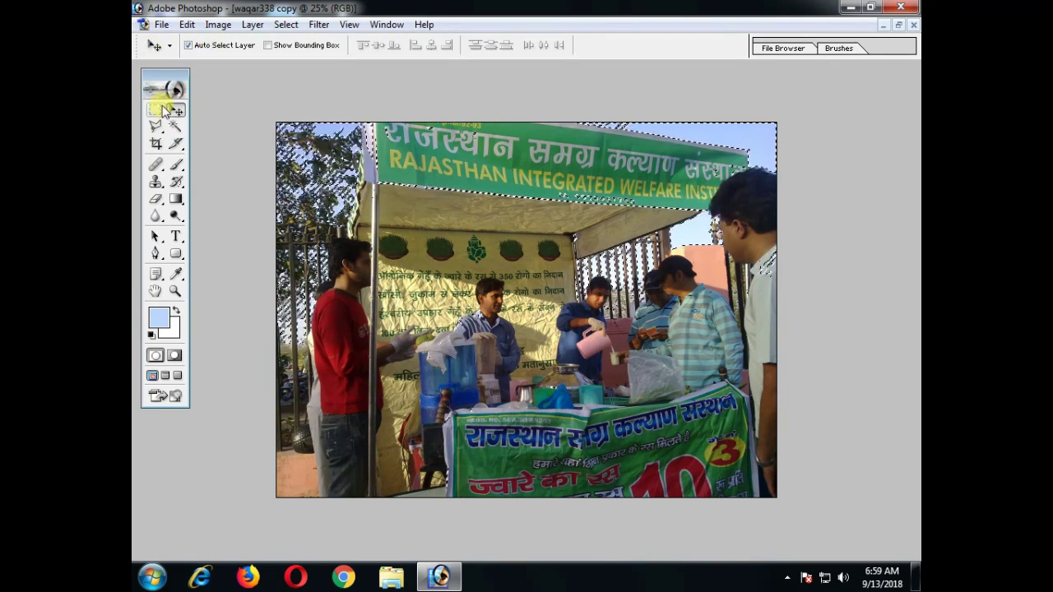
Step: Subtract the green banner areas and the spot near the right-hand man using Alt-dragged rectangular marquees
{"action": "left_click", "coordinate": [156, 113]}
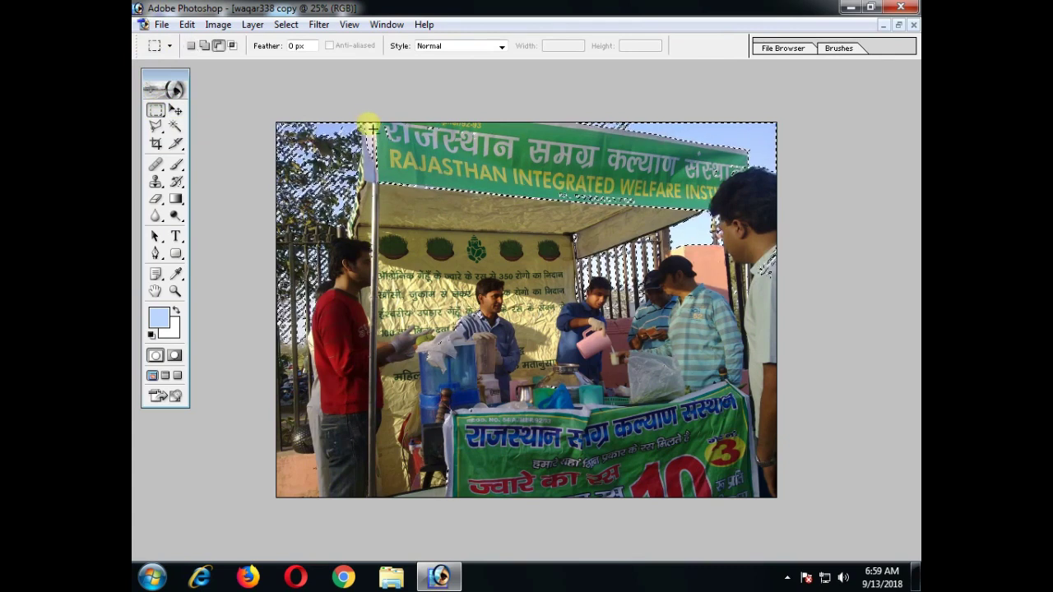
{"action": "key", "text": "alt"}
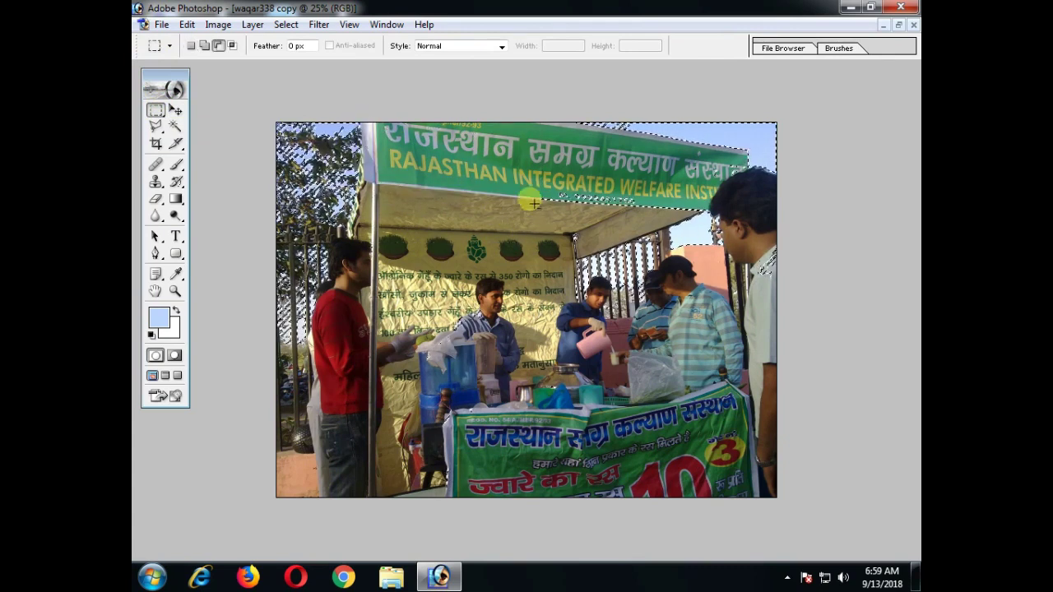
{"action": "left_click_drag", "start_coordinate": [366, 116], "coordinate": [568, 210]}
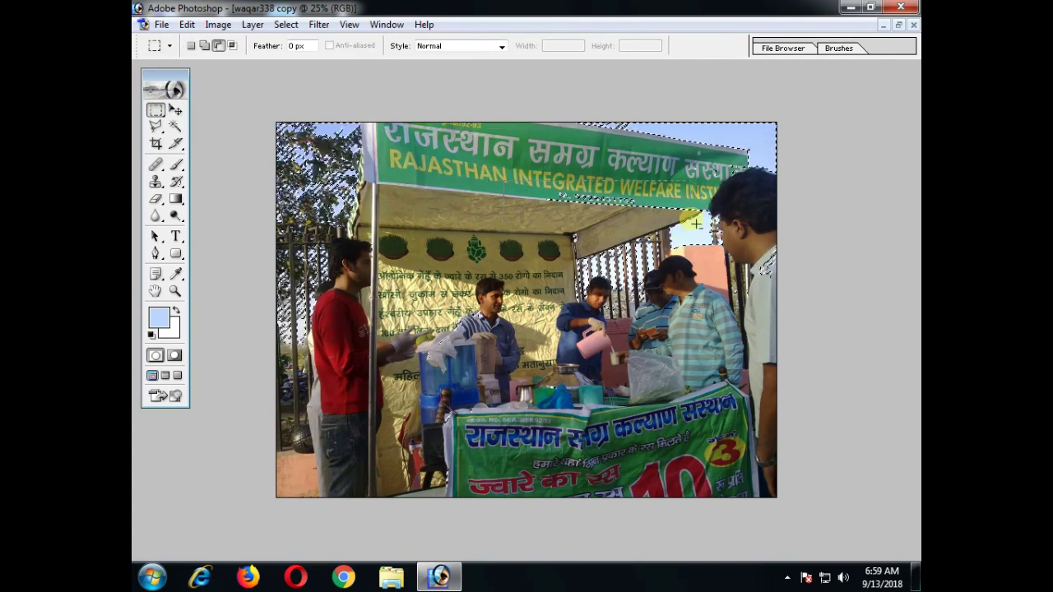
{"action": "left_click_drag", "start_coordinate": [703, 218], "coordinate": [597, 242]}
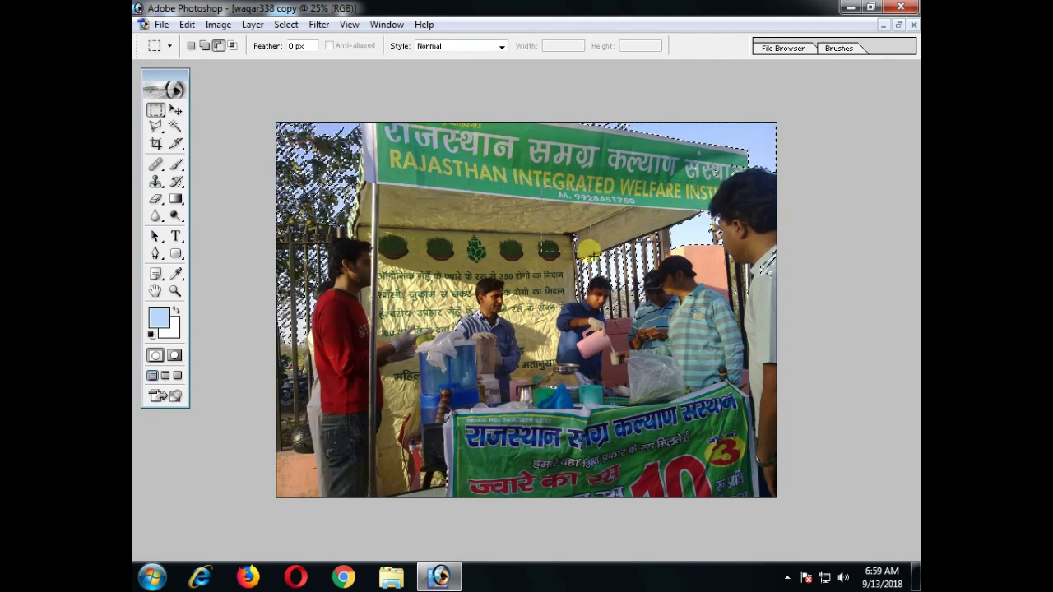
{"action": "left_click_drag", "start_coordinate": [789, 157], "coordinate": [747, 193]}
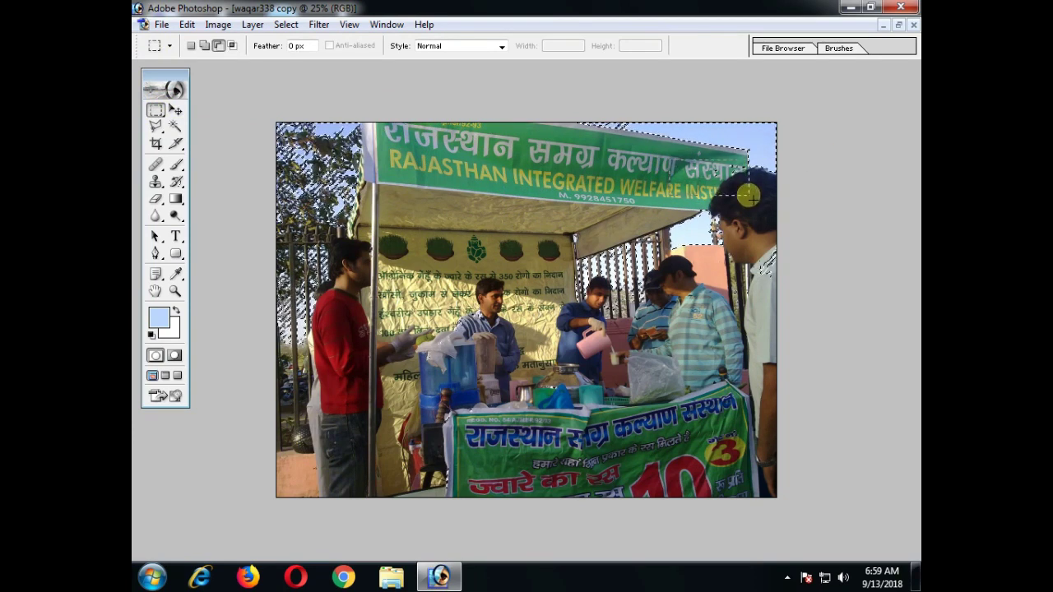
{"action": "left_click_drag", "start_coordinate": [760, 352], "coordinate": [711, 278]}
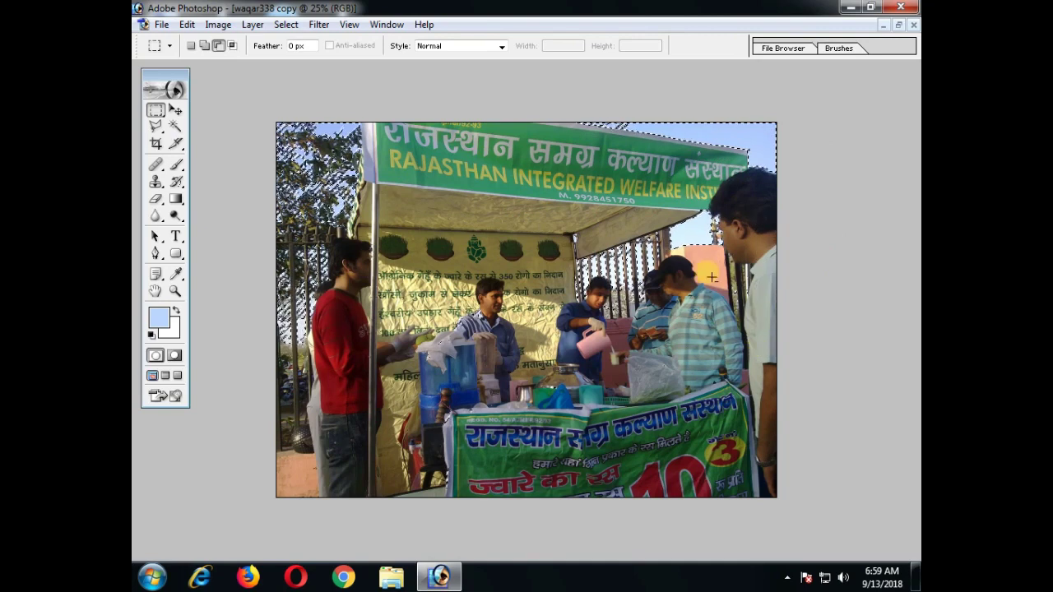
{"action": "left_click_drag", "start_coordinate": [488, 414], "coordinate": [543, 485]}
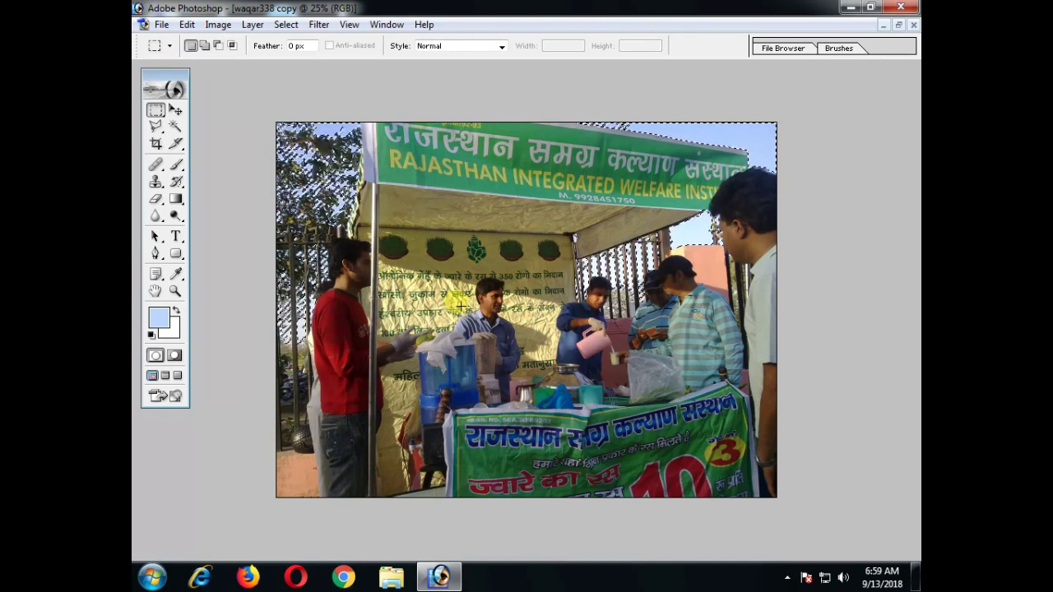
{"action": "left_click", "coordinate": [286, 25]}
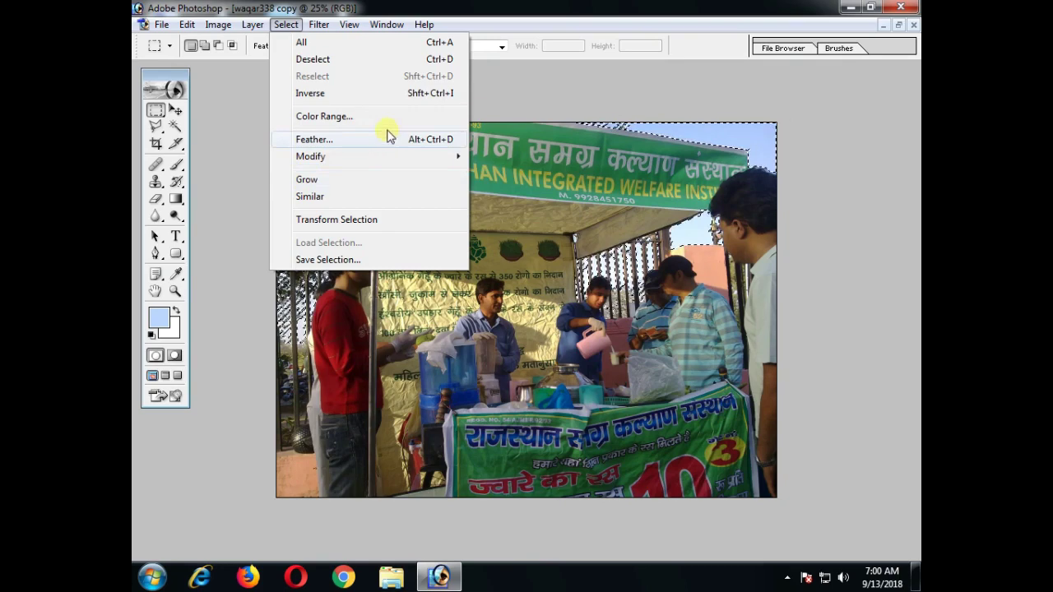
Step: Zoom to 200% and pan with the Hand tool to the railing behind the right-hand man
{"action": "left_click", "coordinate": [175, 109]}
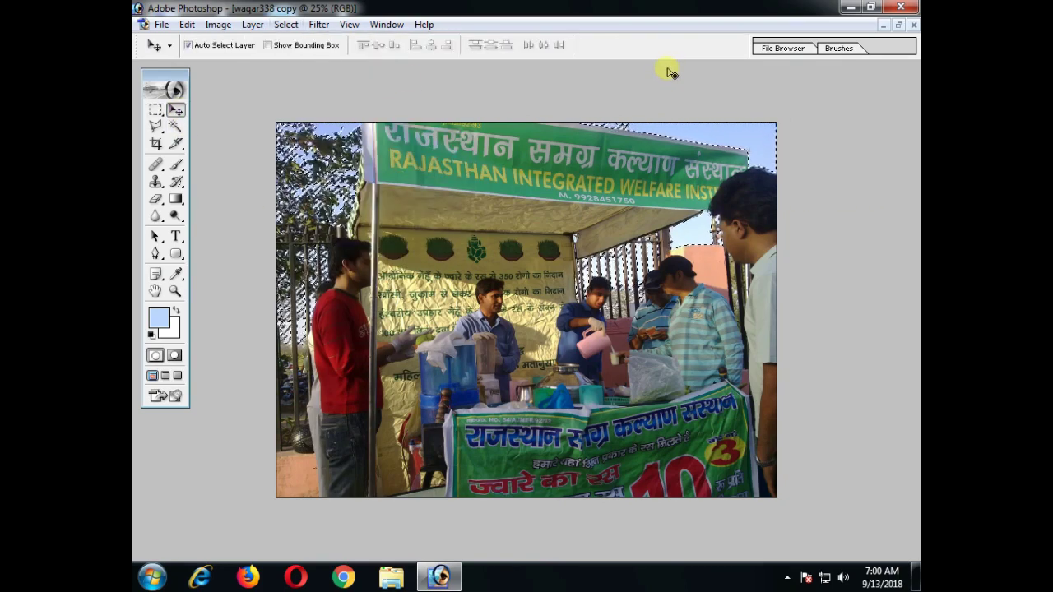
{"action": "key", "text": "ctrl+plus"}
{"action": "key", "text": "ctrl+plus"}
{"action": "key", "text": "ctrl+plus"}
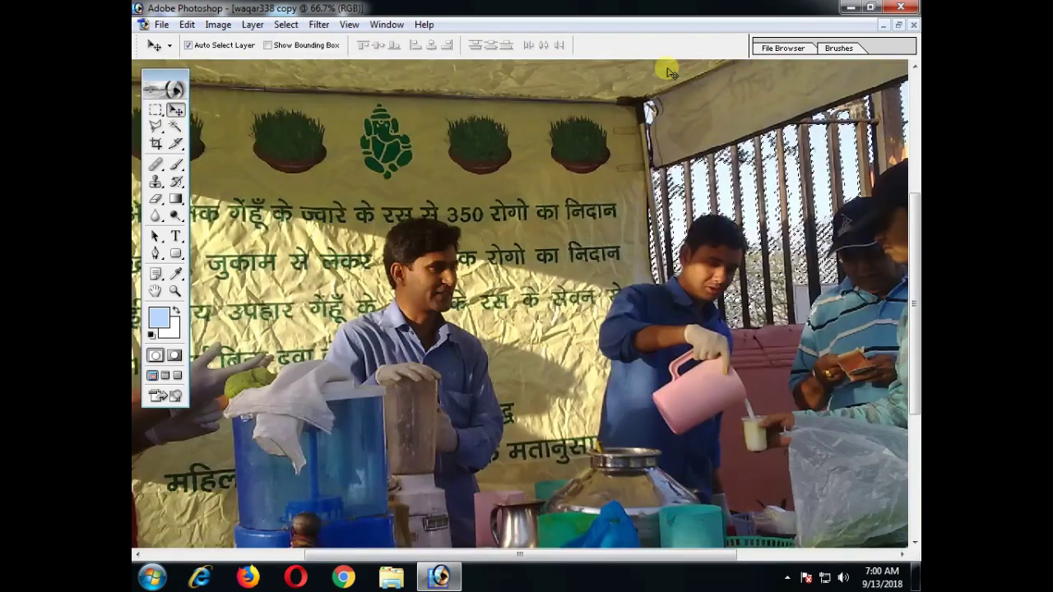
{"action": "key", "text": "ctrl+minus"}
{"action": "key", "text": "ctrl+minus"}
{"action": "key", "text": "ctrl+plus"}
{"action": "key", "text": "ctrl+plus"}
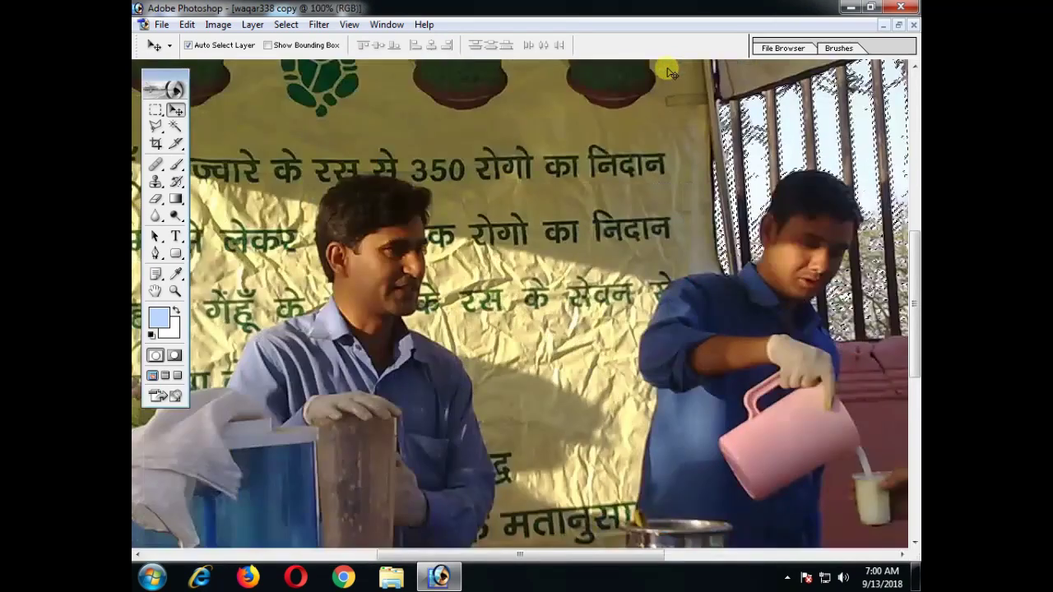
{"action": "key", "text": "ctrl+plus"}
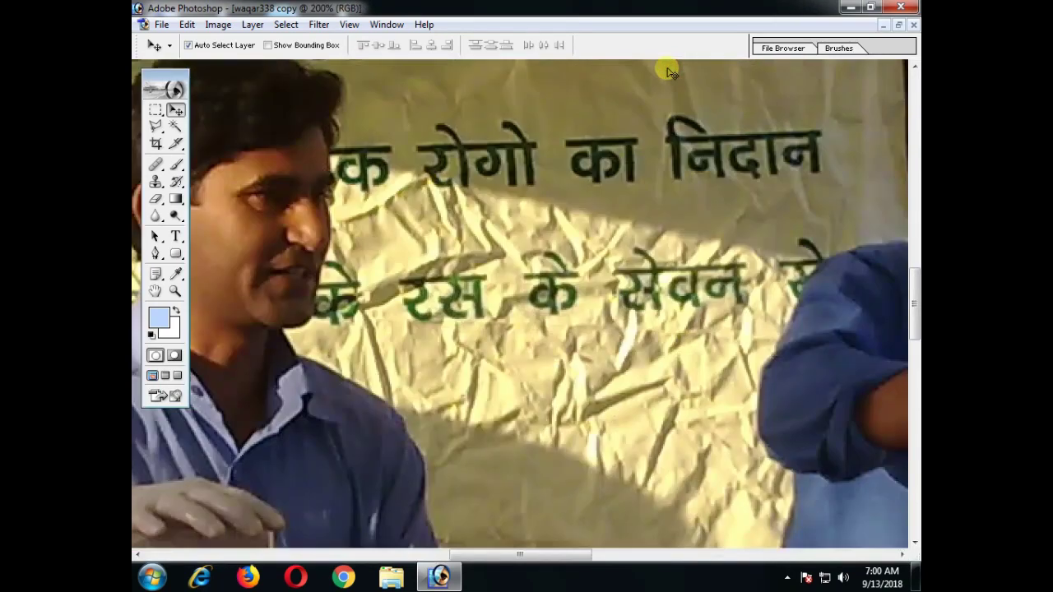
{"action": "left_click", "coordinate": [156, 294]}
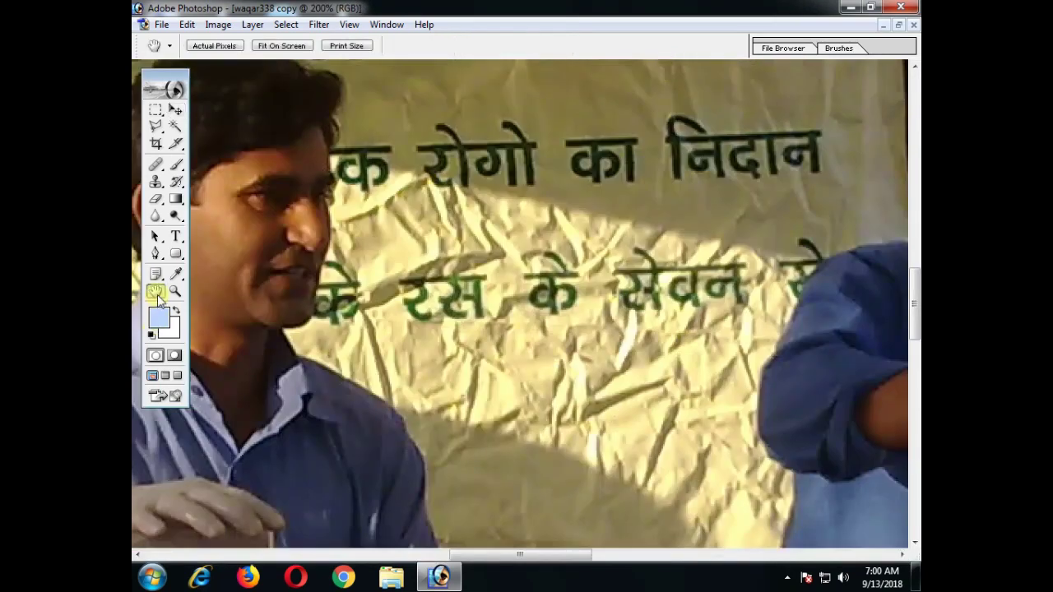
{"action": "left_click_drag", "start_coordinate": [706, 256], "coordinate": [387, 415]}
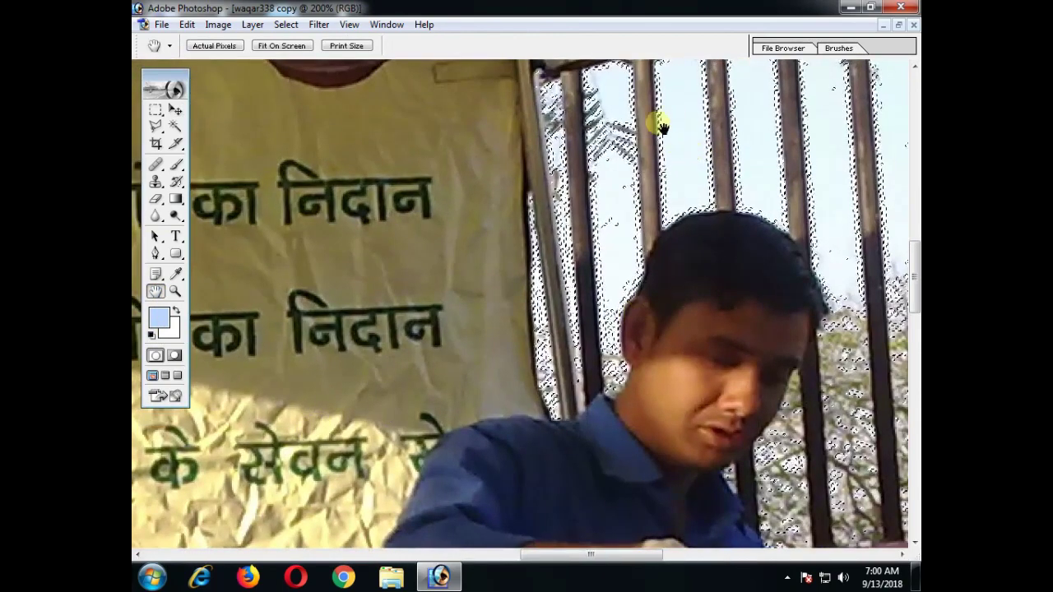
{"action": "left_click_drag", "start_coordinate": [541, 305], "coordinate": [310, 418]}
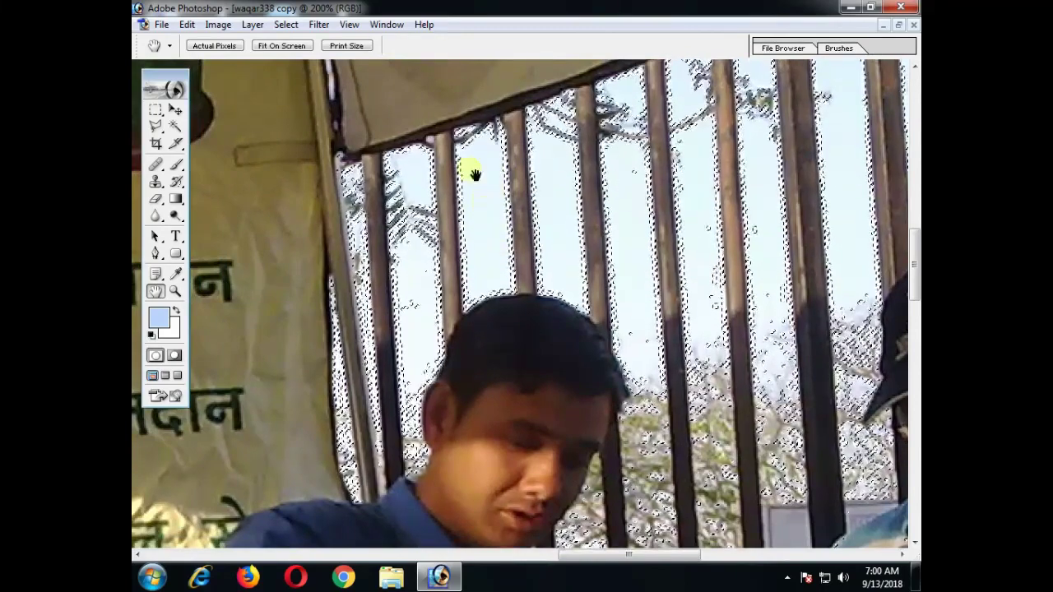
Step: Expand the sky selection to similar nearby pixels, then zoom out to see the whole stall photo
{"action": "left_click", "coordinate": [286, 23]}
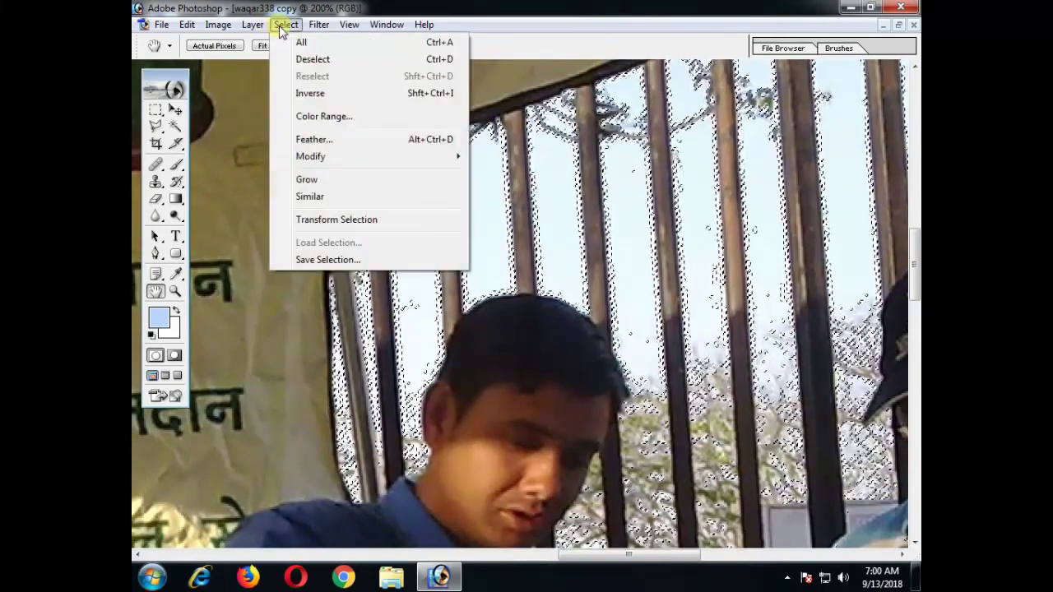
{"action": "left_click", "coordinate": [326, 184]}
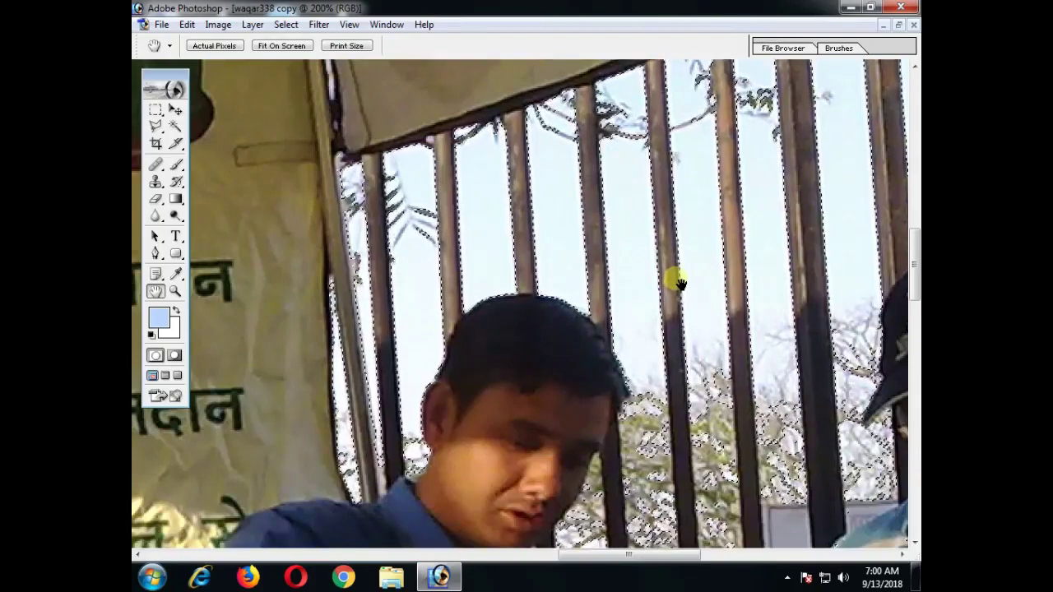
{"action": "key", "text": "ctrl+minus"}
{"action": "key", "text": "ctrl+minus"}
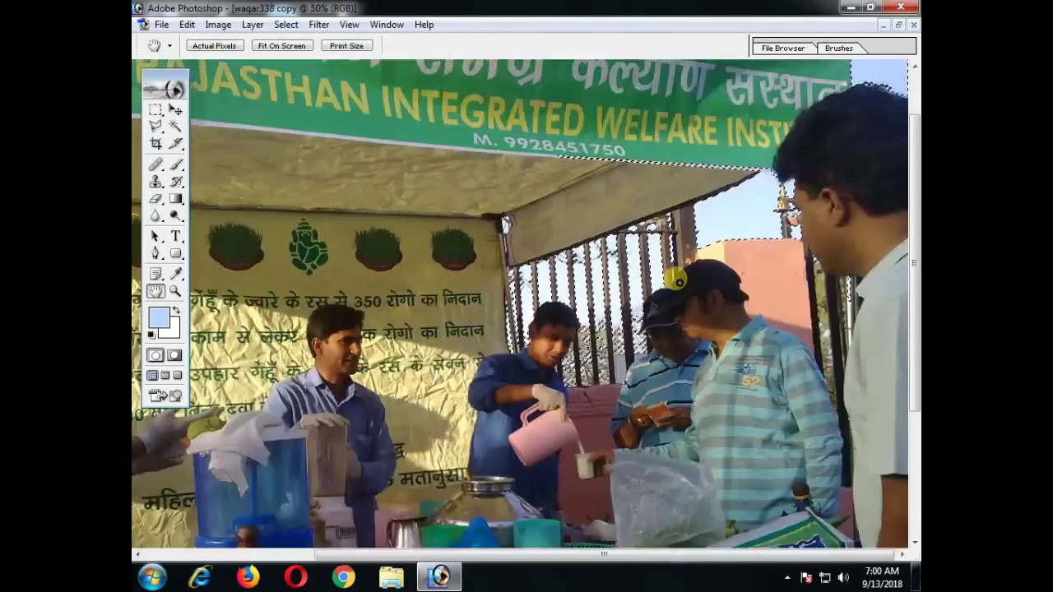
{"action": "left_click", "coordinate": [680, 282], "text": "alt"}
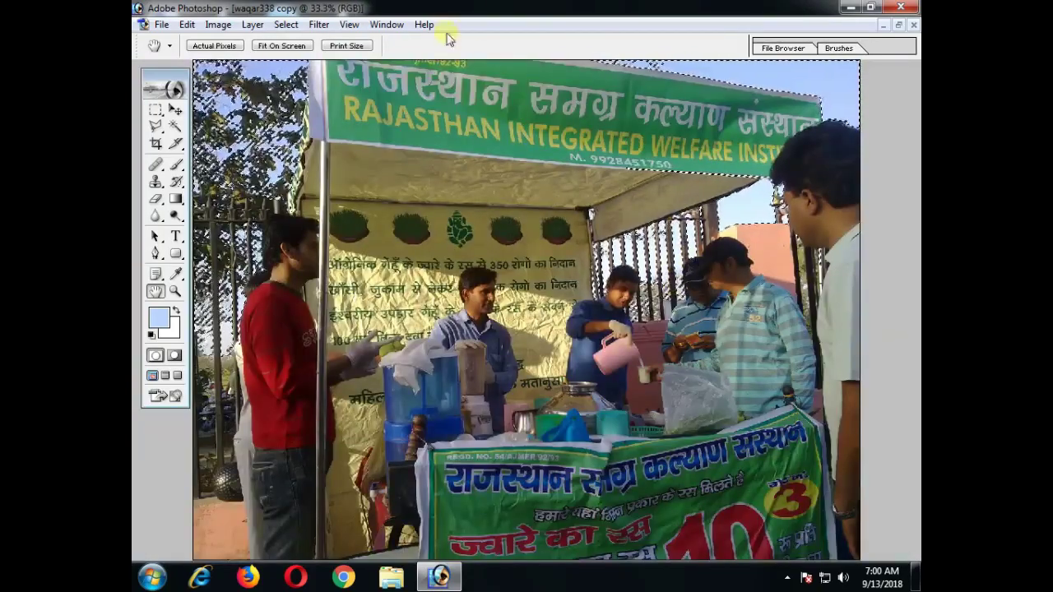
{"action": "left_click", "coordinate": [287, 26]}
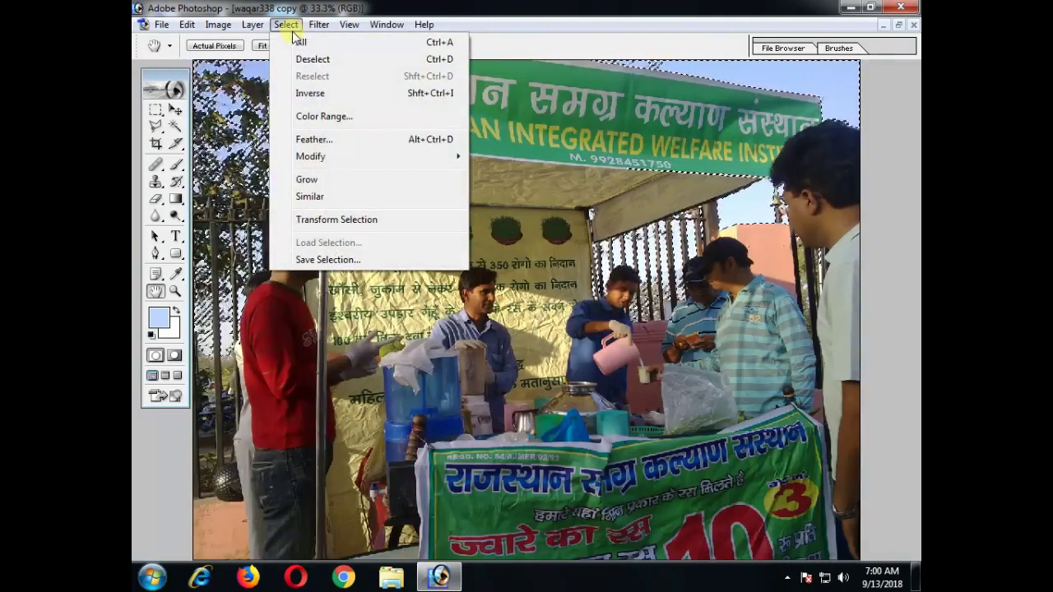
Step: Grow the sky selection with Select > Similar, then clear it with Deselect
{"action": "left_click", "coordinate": [340, 195]}
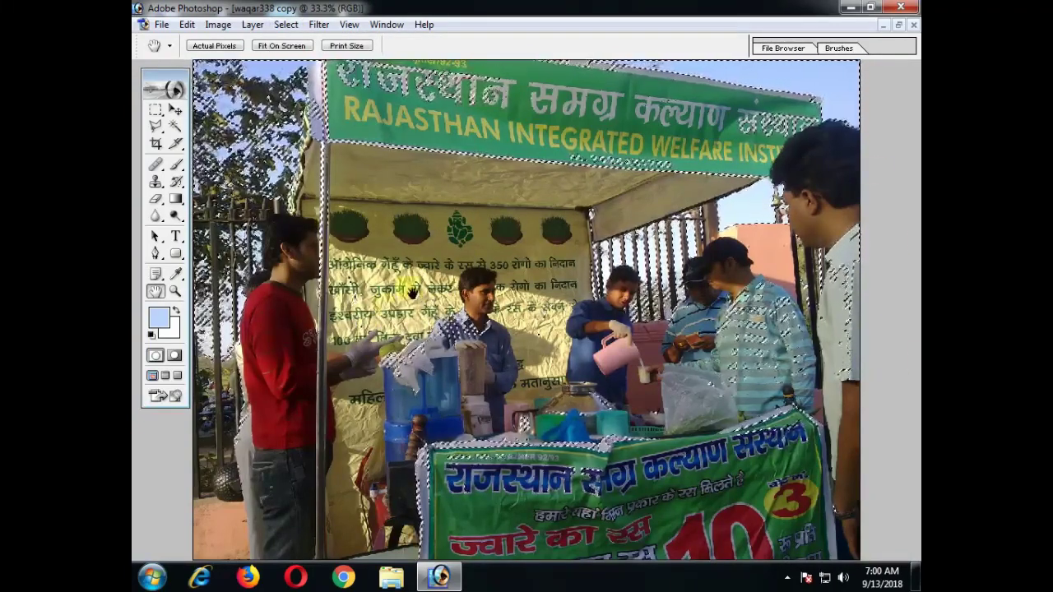
{"action": "left_click", "coordinate": [286, 25]}
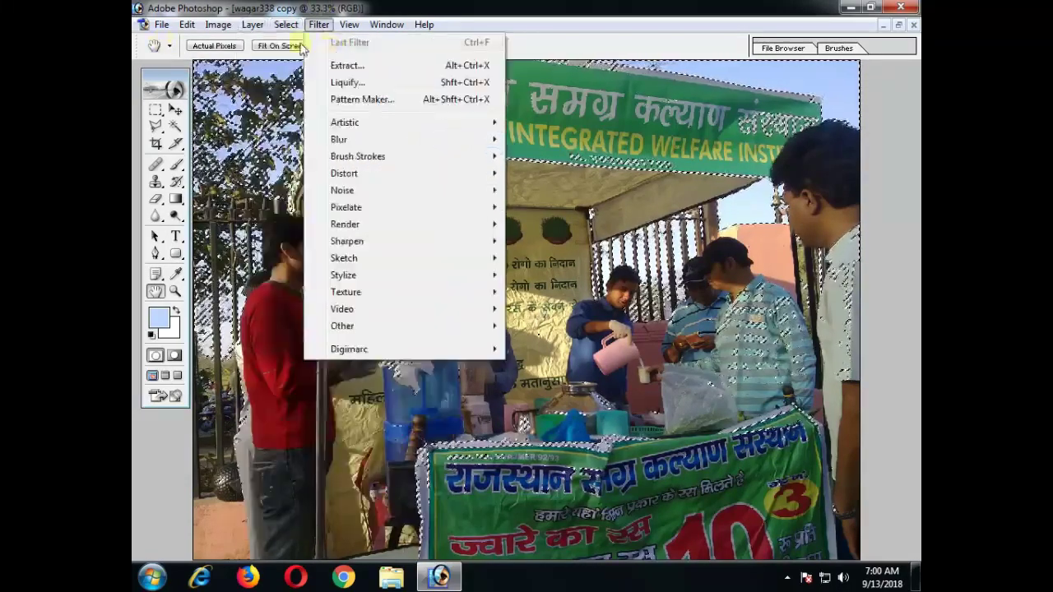
{"action": "left_click", "coordinate": [333, 62]}
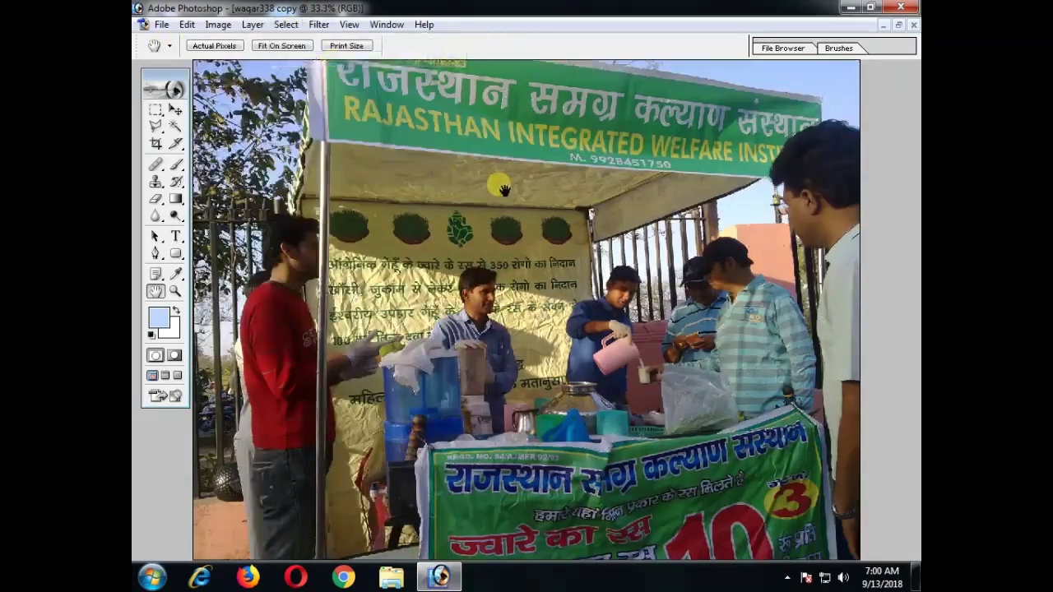
{"action": "left_click", "coordinate": [155, 109]}
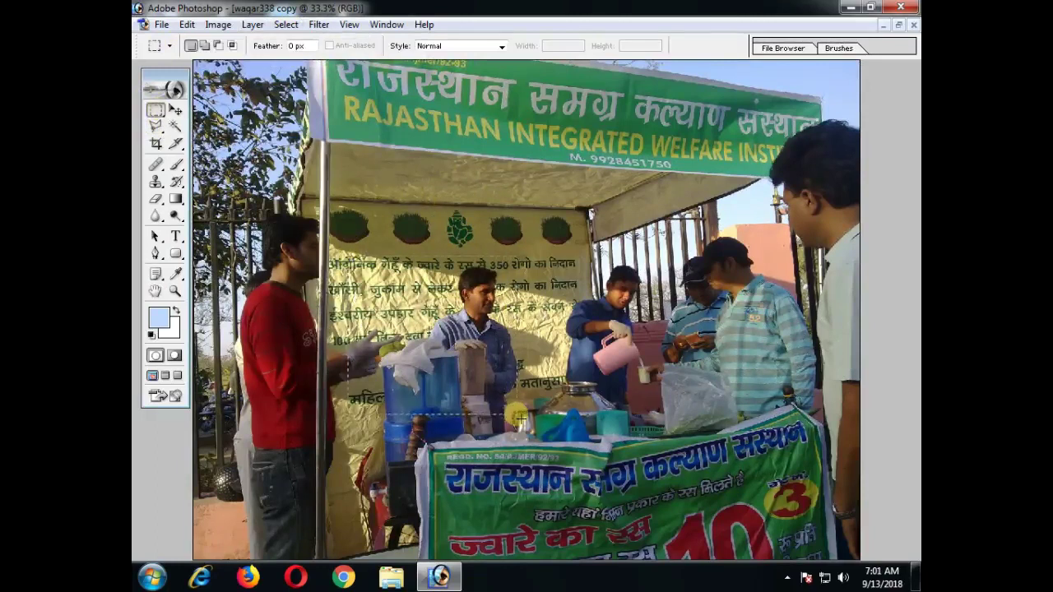
Step: Copy a rectangle around the blender man onto Layer 1 and move it to the stall's right side
{"action": "left_click_drag", "start_coordinate": [520, 417], "coordinate": [519, 414]}
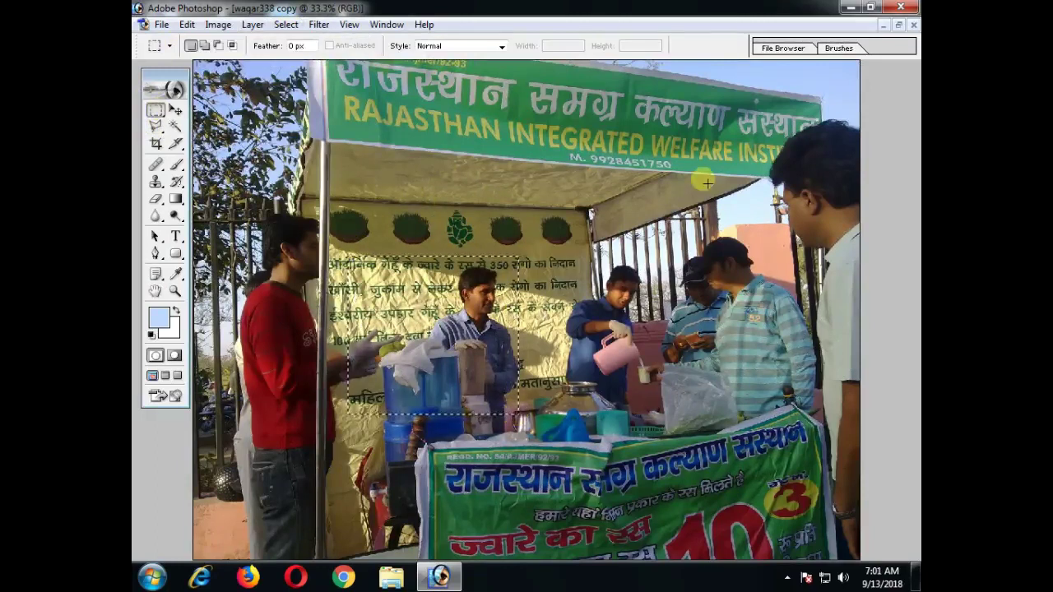
{"action": "key", "text": "F7"}
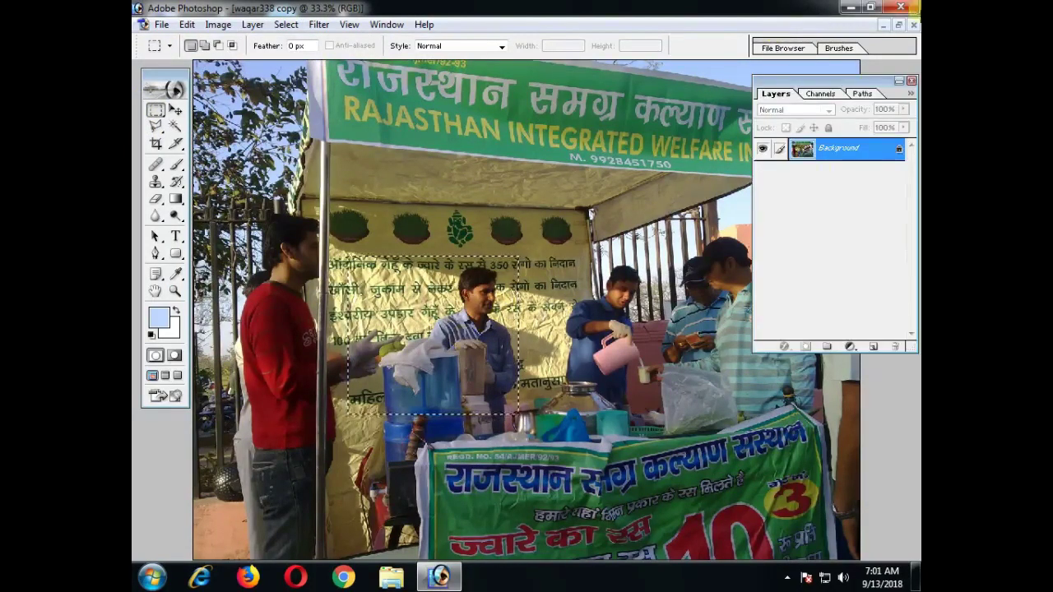
{"action": "left_click", "coordinate": [912, 81]}
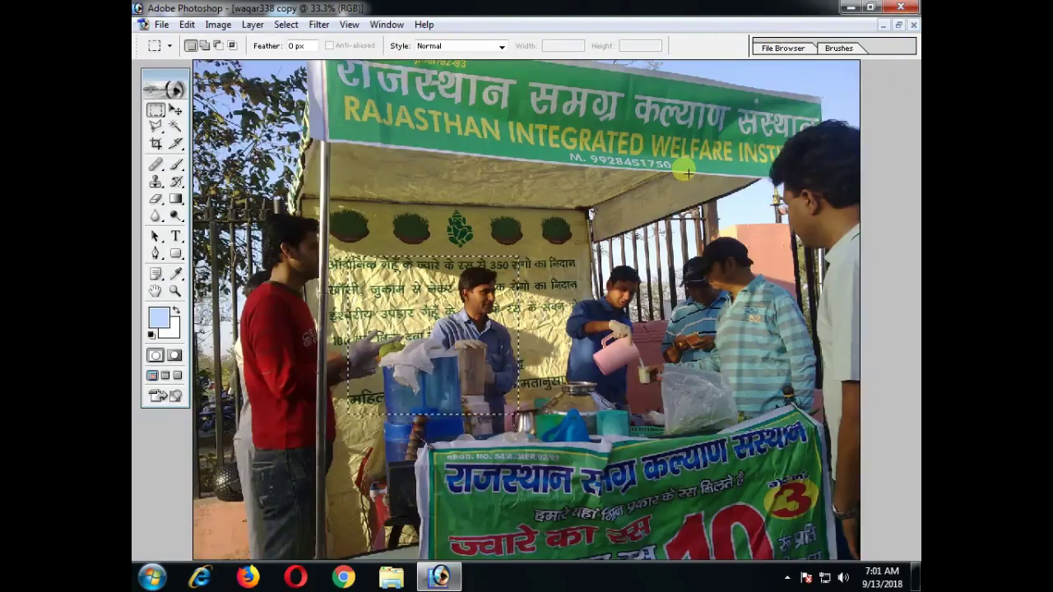
{"action": "key", "text": "ctrl+j"}
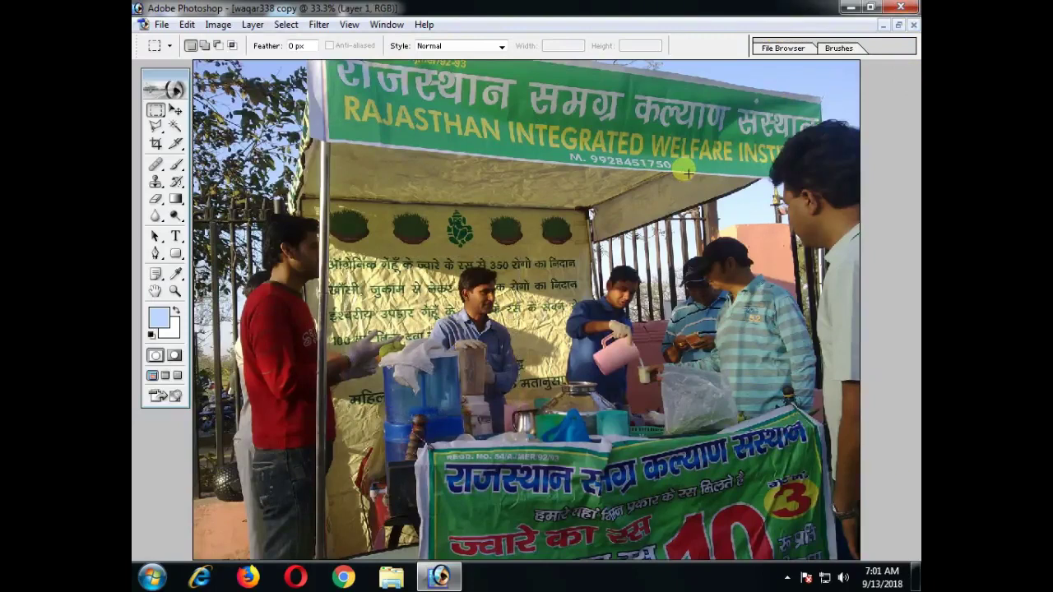
{"action": "left_click", "coordinate": [176, 110]}
{"action": "mouse_move", "coordinate": [473, 311]}
{"action": "left_mouse_down"}
{"action": "mouse_move", "coordinate": [724, 188]}
{"action": "mouse_move", "coordinate": [720, 142]}
{"action": "left_mouse_up"}
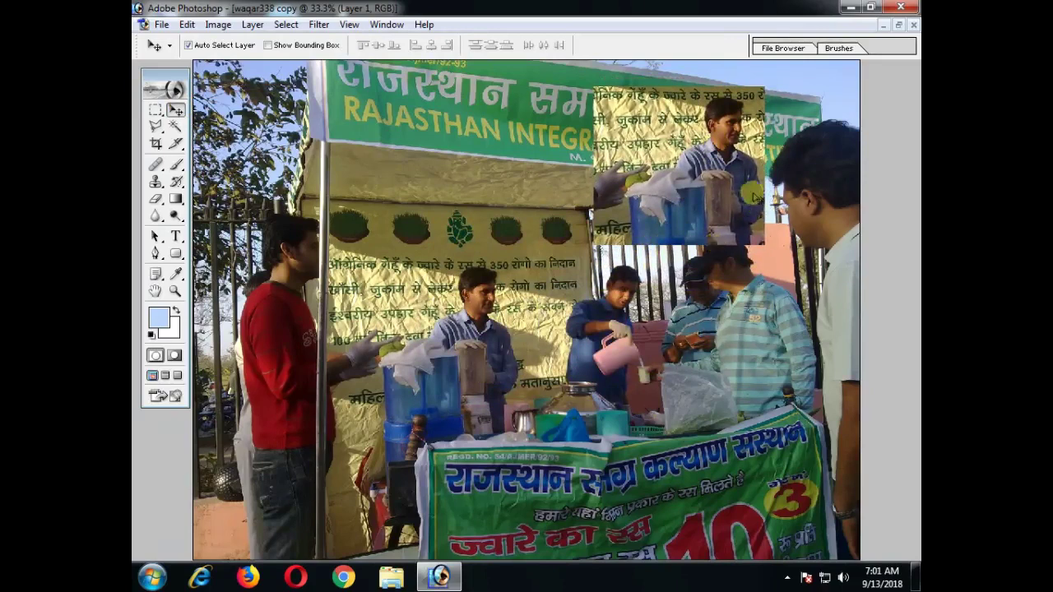
{"action": "left_click_drag", "start_coordinate": [699, 196], "coordinate": [750, 269]}
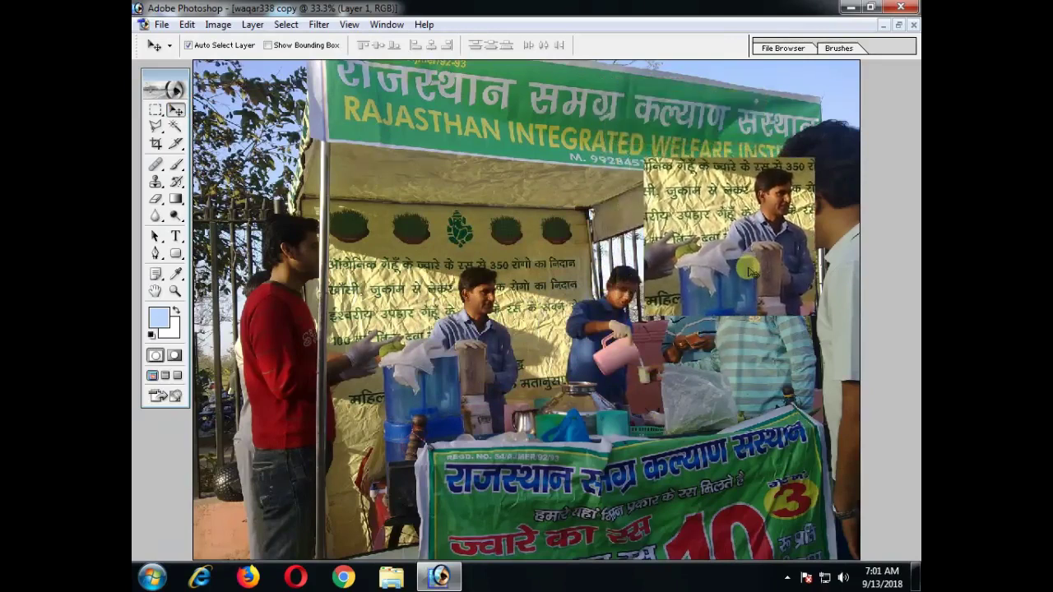
Step: Zoom in and pan to inspect the copied patch, then zoom back out
{"action": "key", "text": "ctrl+plus"}
{"action": "key", "text": "ctrl+plus"}
{"action": "key", "text": "ctrl+plus"}
{"action": "key", "text": "ctrl+plus"}
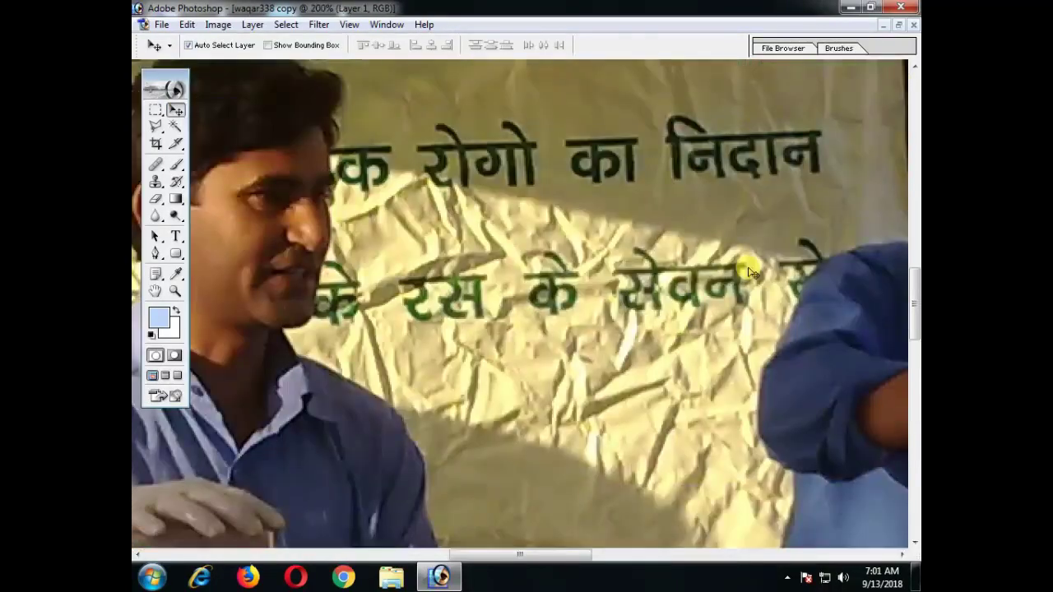
{"action": "left_click", "coordinate": [157, 291]}
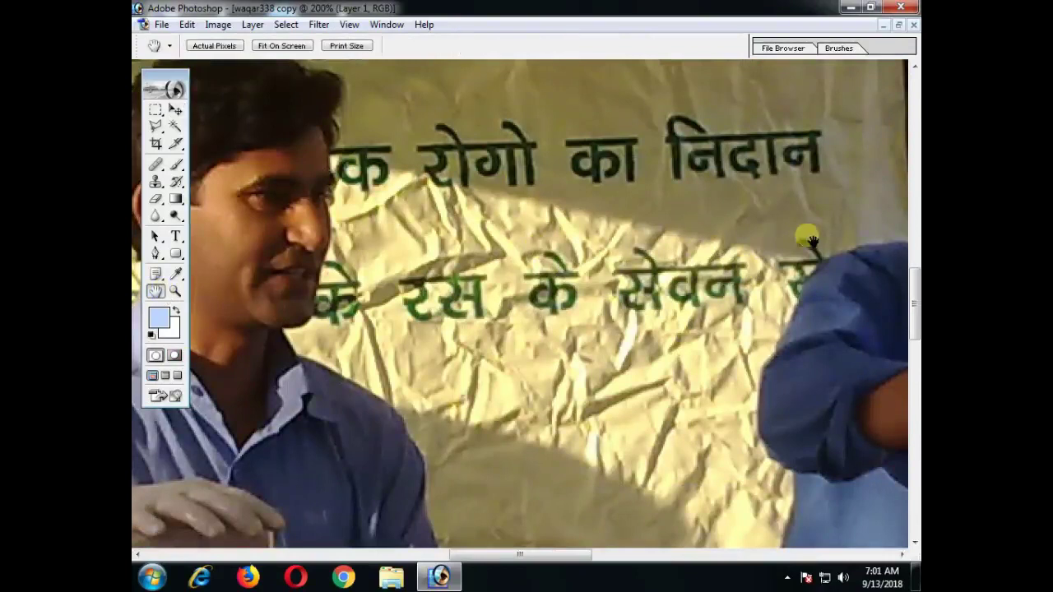
{"action": "left_click_drag", "start_coordinate": [802, 236], "coordinate": [371, 322]}
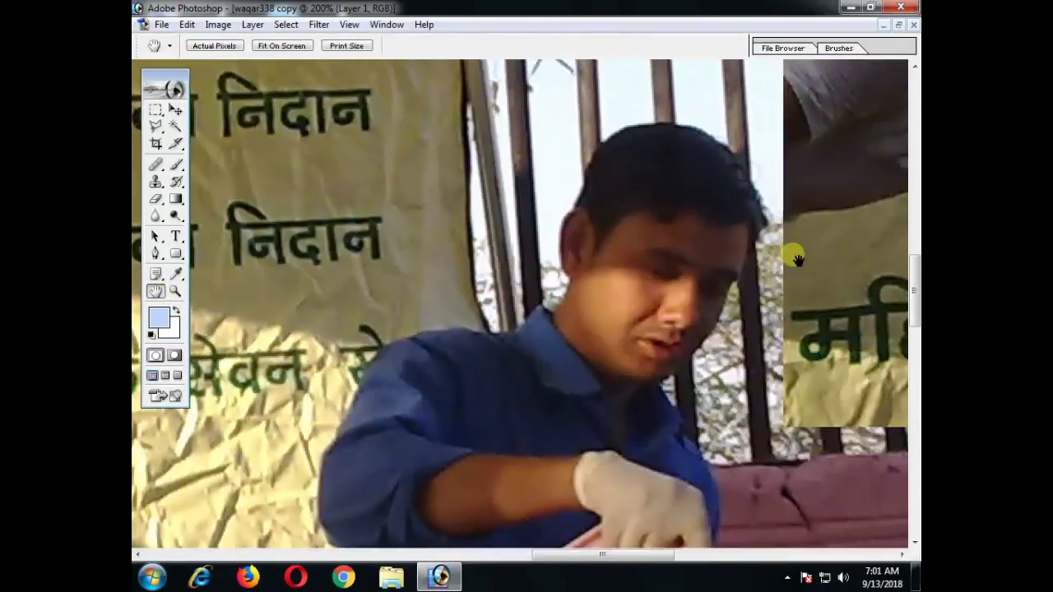
{"action": "key", "text": "ctrl+minus"}
{"action": "key", "text": "ctrl+minus"}
{"action": "key", "text": "ctrl+minus"}
{"action": "key", "text": "ctrl+minus"}
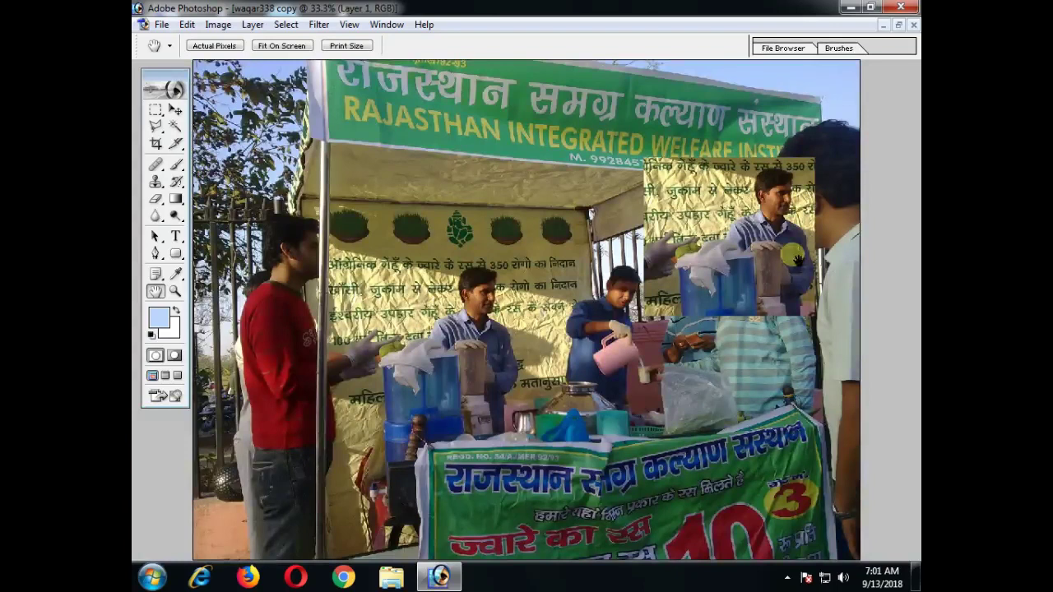
{"action": "left_click", "coordinate": [155, 111]}
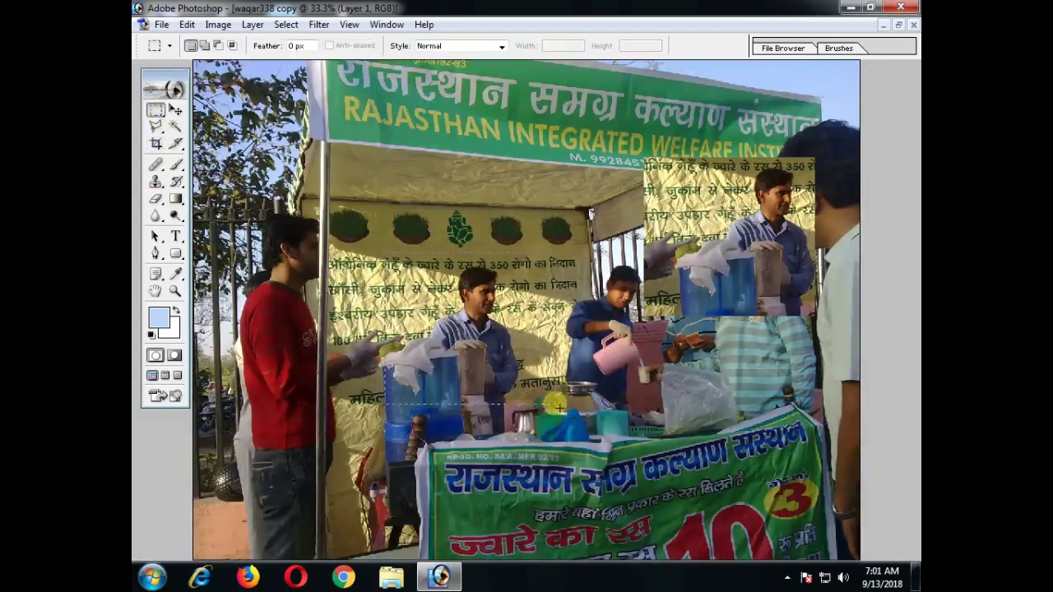
Step: Feather the rectangular selection around the blender man using Select > Feather
{"action": "left_click", "coordinate": [320, 24]}
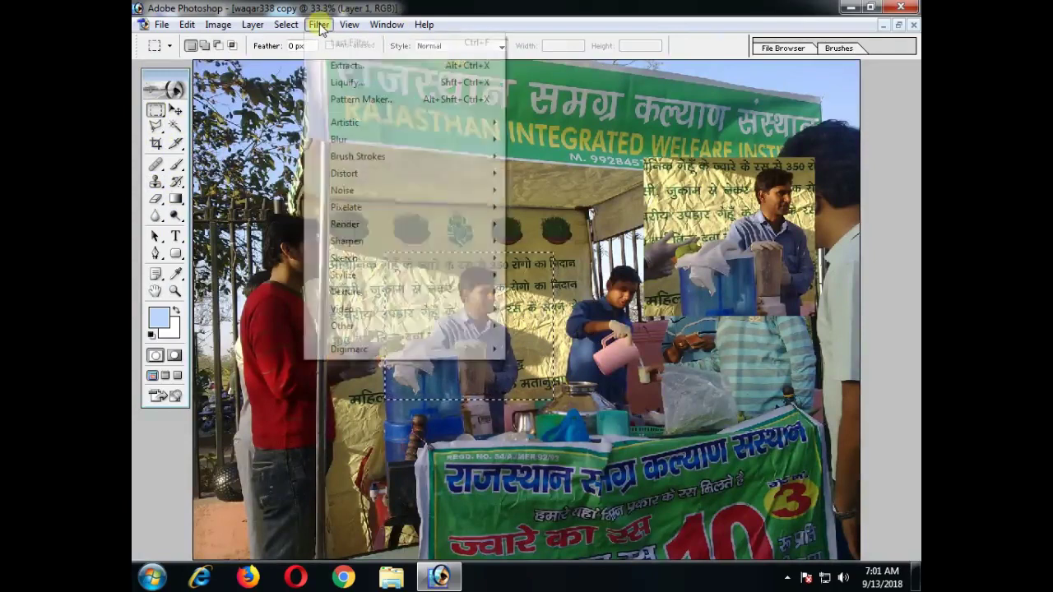
{"action": "mouse_move", "coordinate": [285, 23]}
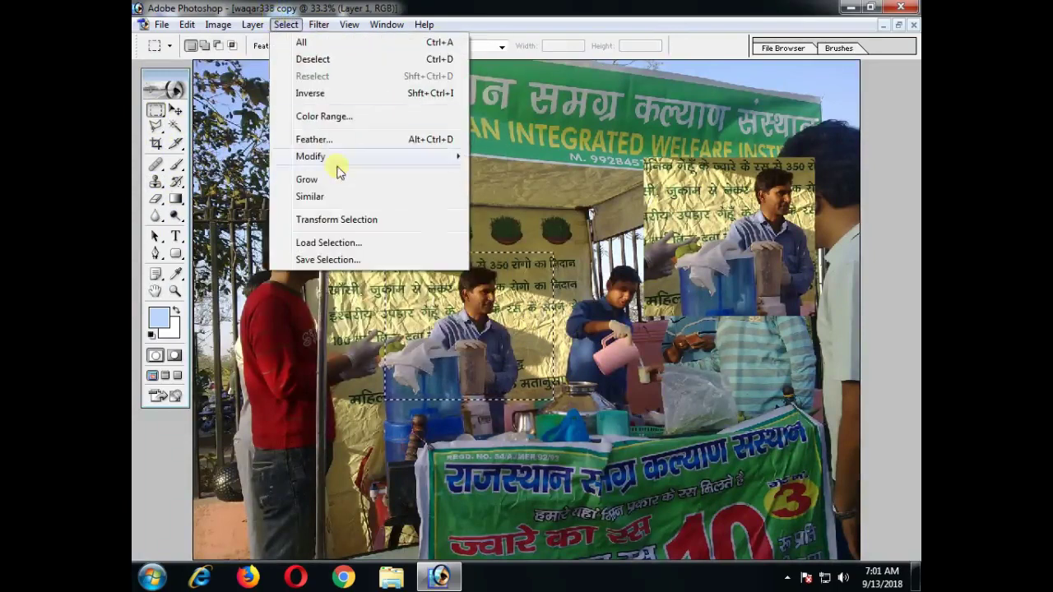
{"action": "left_click", "coordinate": [324, 139]}
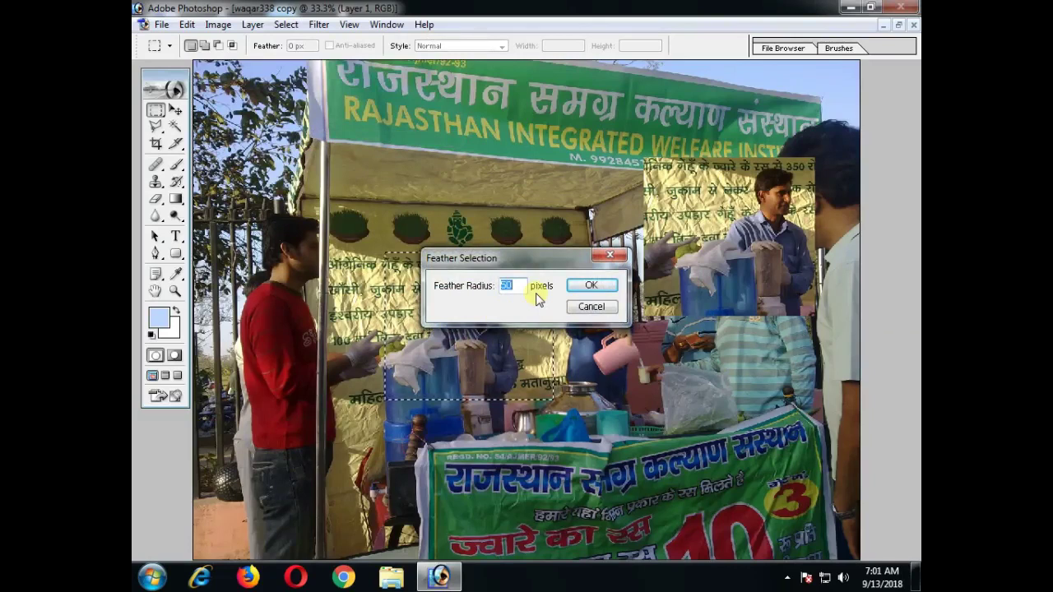
{"action": "key", "text": "Return"}
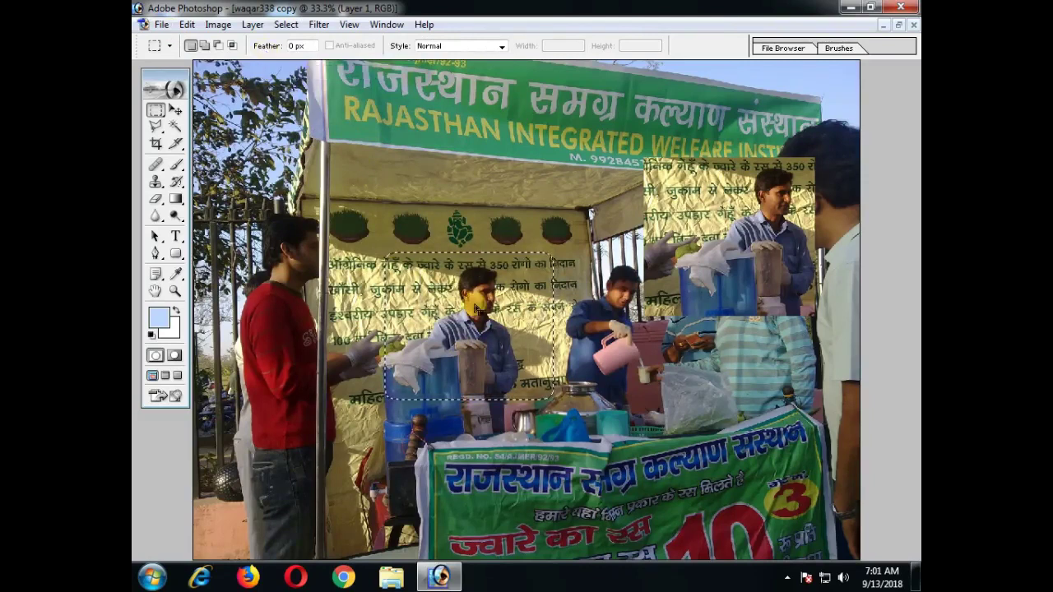
{"action": "left_click", "coordinate": [177, 111]}
Step: Copy the feathered area from the Background layer onto new Layer 2
{"action": "key", "text": "F7"}
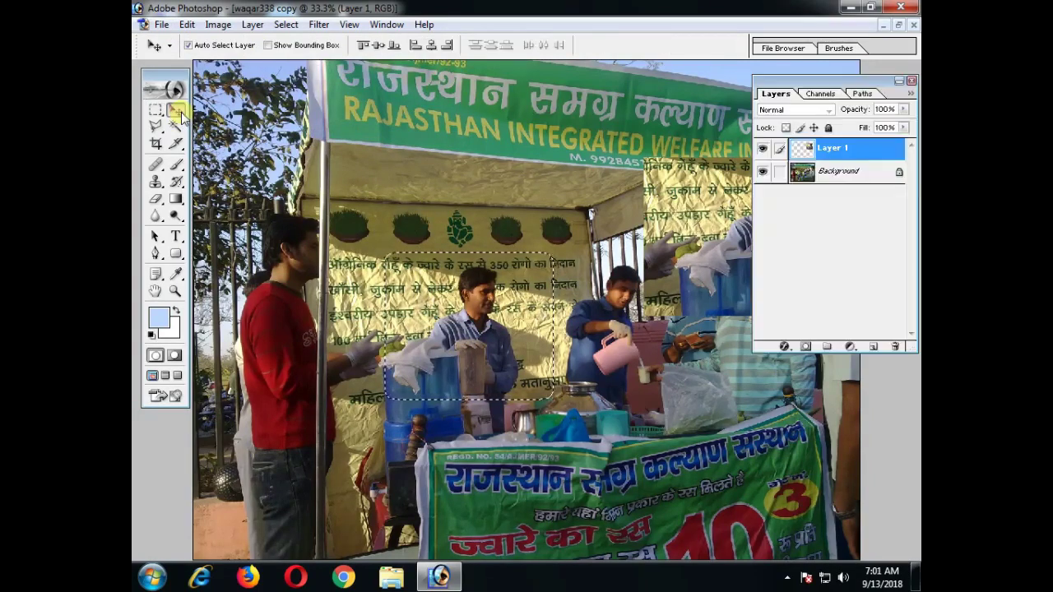
{"action": "left_click", "coordinate": [852, 173]}
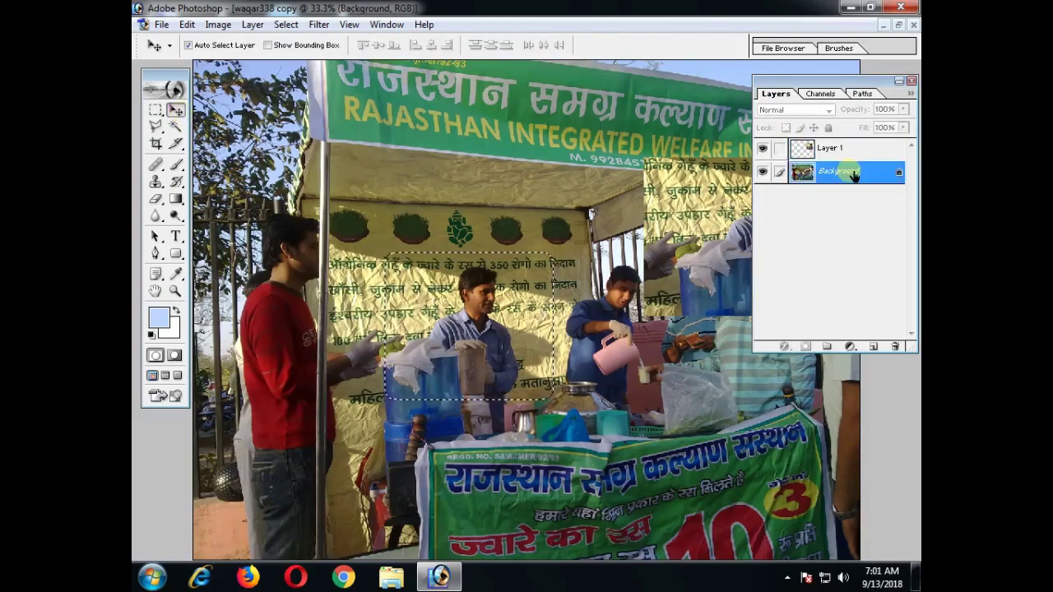
{"action": "key", "text": "ctrl+j"}
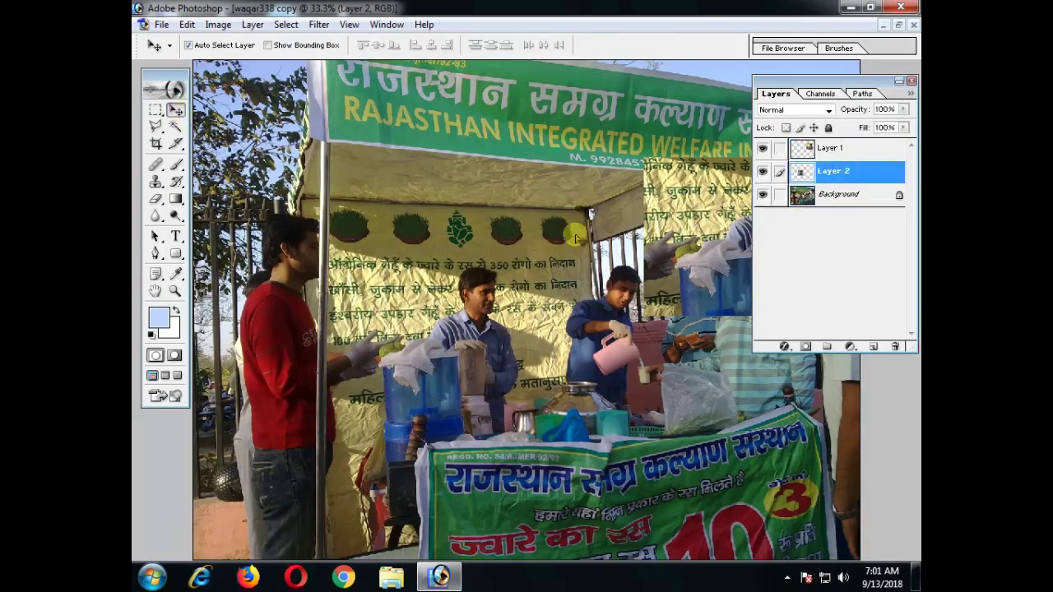
{"action": "mouse_move", "coordinate": [553, 325]}
{"action": "left_mouse_down"}
{"action": "mouse_move", "coordinate": [391, 168]}
{"action": "mouse_move", "coordinate": [372, 259]}
{"action": "left_mouse_up"}
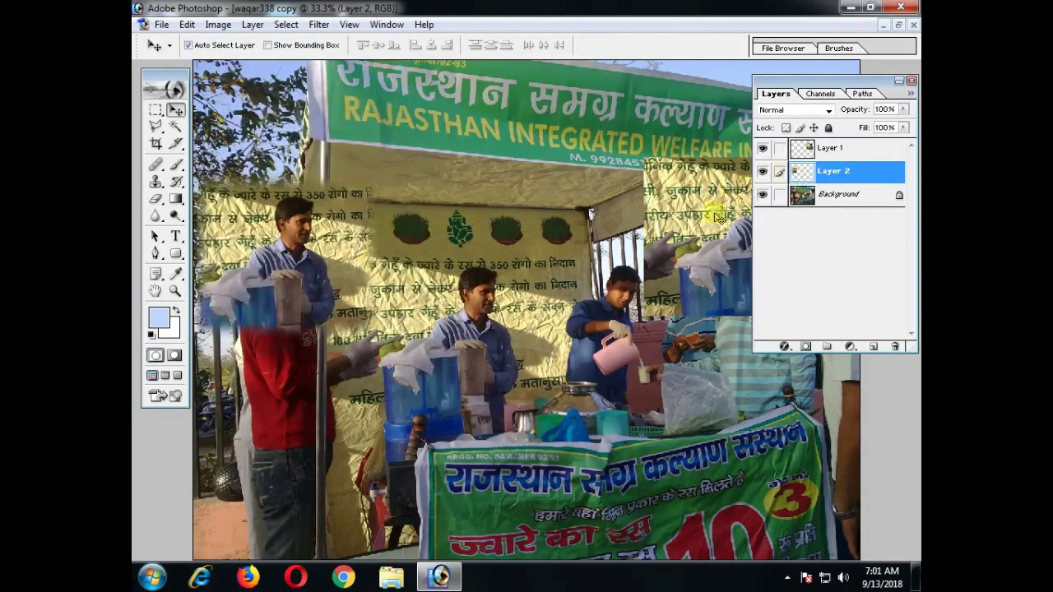
Step: Position the Layer 2 patch right of centre and Layer 1's patch at top right
{"action": "left_click_drag", "start_coordinate": [720, 218], "coordinate": [636, 122]}
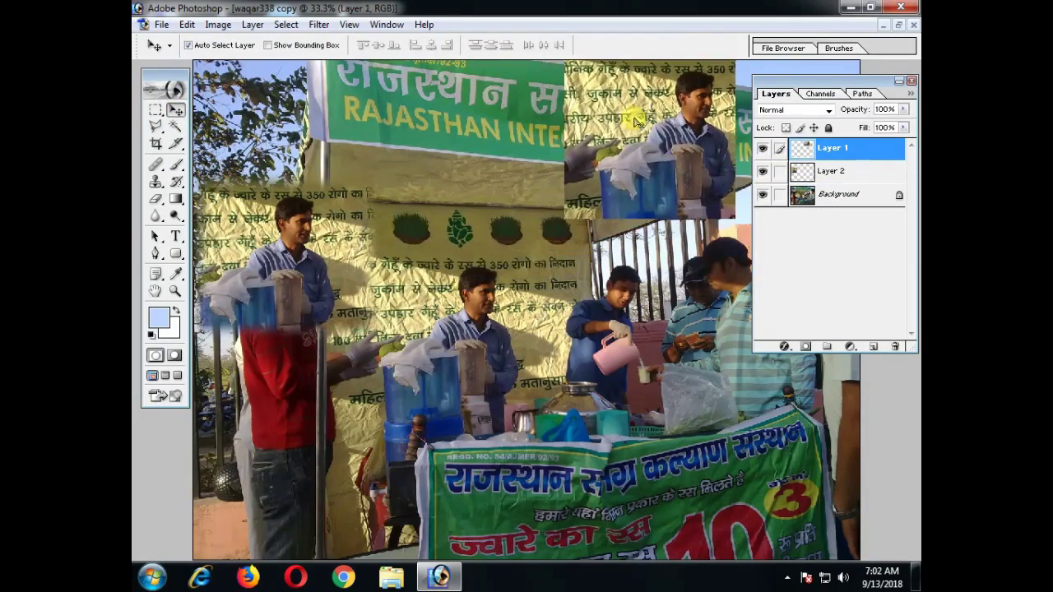
{"action": "left_click_drag", "start_coordinate": [324, 240], "coordinate": [806, 298]}
{"action": "key", "text": "ctrl+z"}
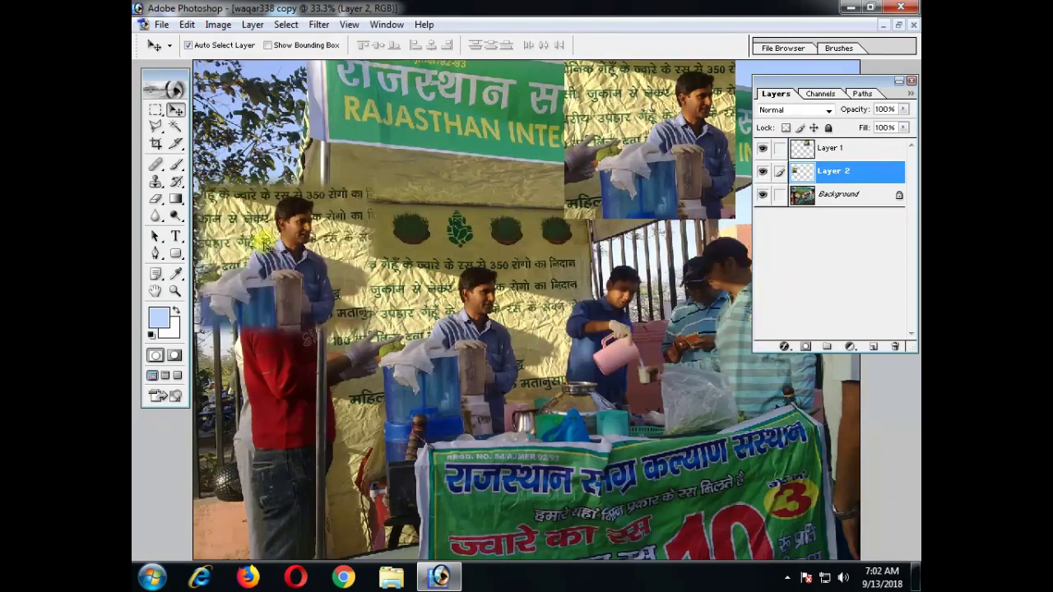
{"action": "left_click_drag", "start_coordinate": [265, 243], "coordinate": [673, 308]}
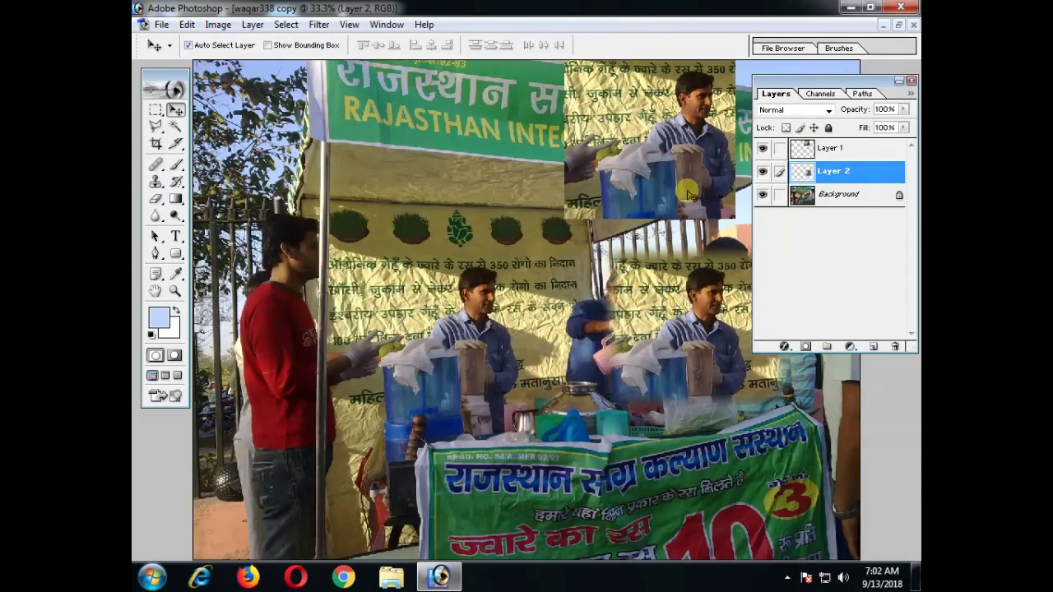
{"action": "left_click_drag", "start_coordinate": [689, 194], "coordinate": [680, 200]}
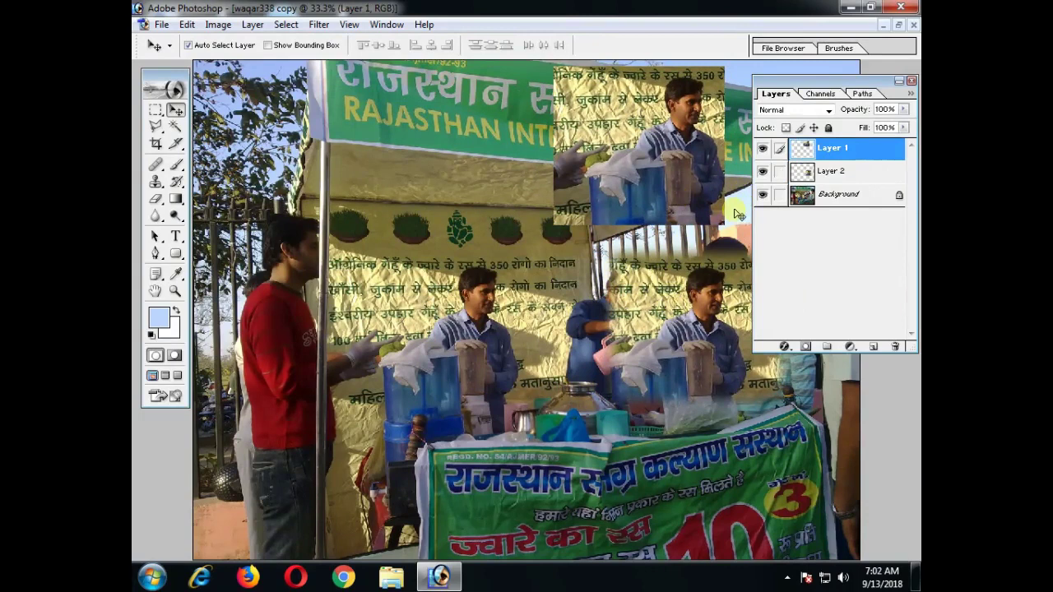
{"action": "left_click", "coordinate": [421, 370]}
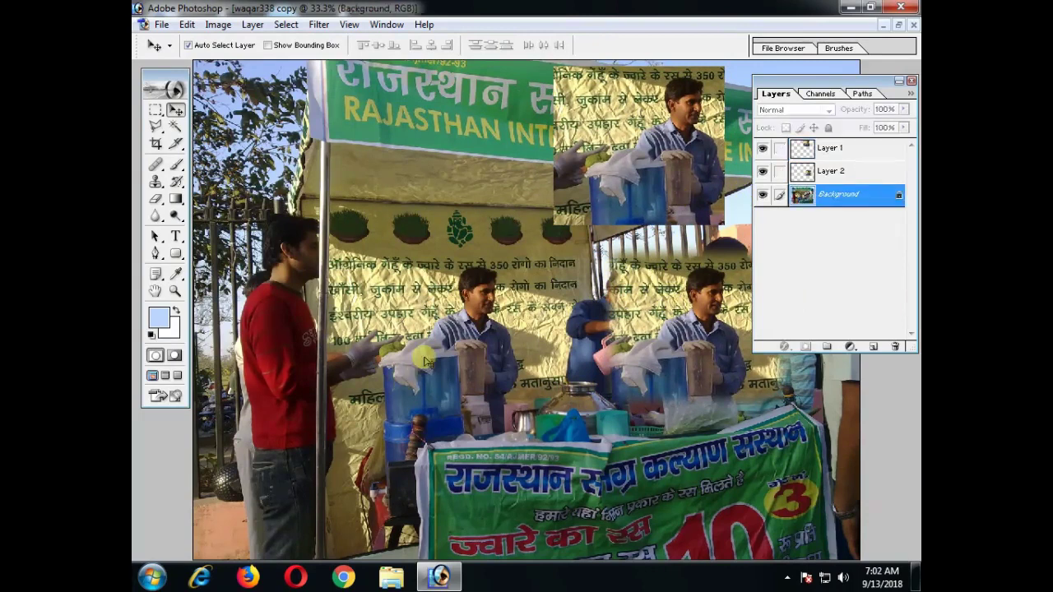
Step: Marquee the vendor, feather it by 50 pixels, and copy it onto new Layer 3
{"action": "left_click", "coordinate": [156, 112]}
{"action": "left_click_drag", "start_coordinate": [304, 228], "coordinate": [500, 393]}
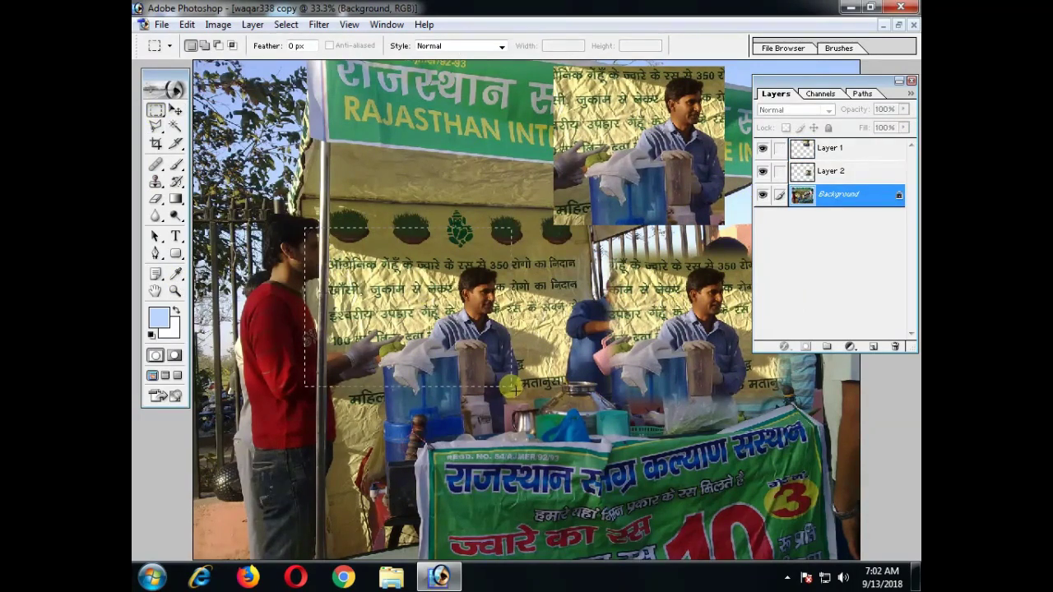
{"action": "left_click", "coordinate": [286, 24]}
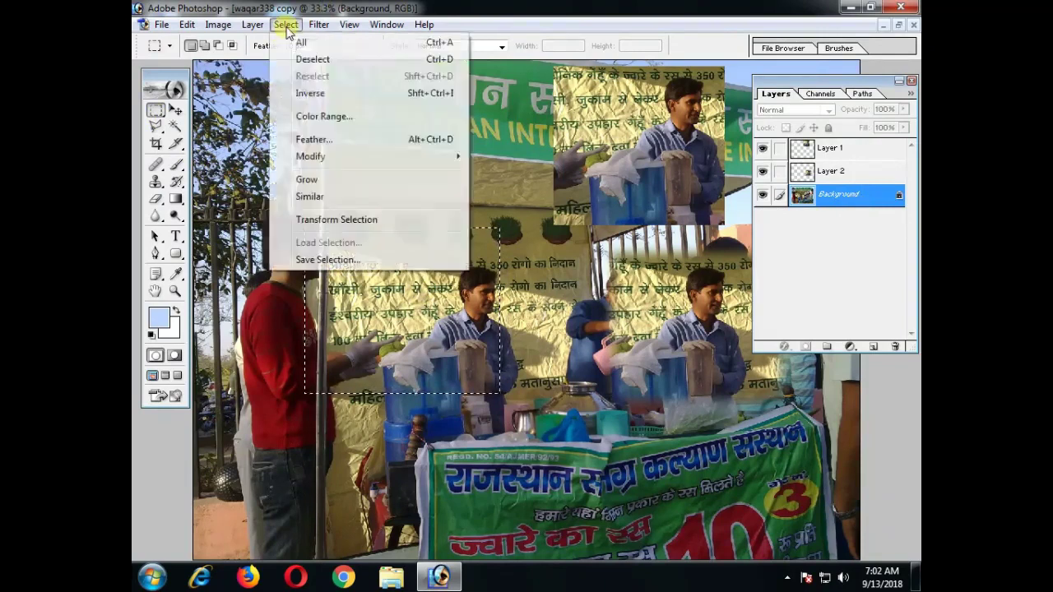
{"action": "left_click", "coordinate": [359, 140]}
{"action": "type", "text": "50"}
{"action": "left_click", "coordinate": [586, 285]}
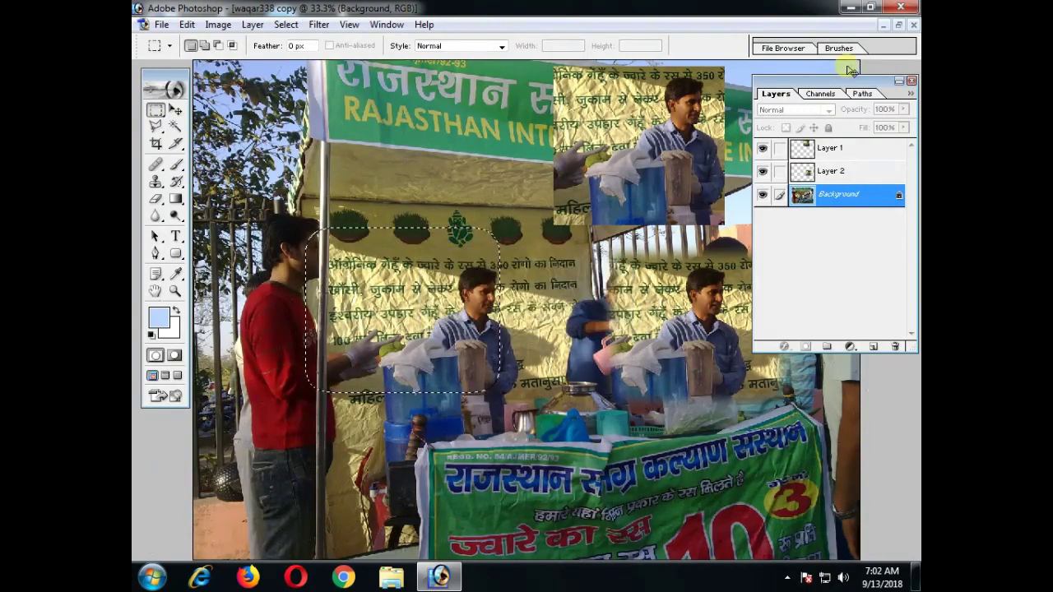
{"action": "key", "text": "ctrl+j"}
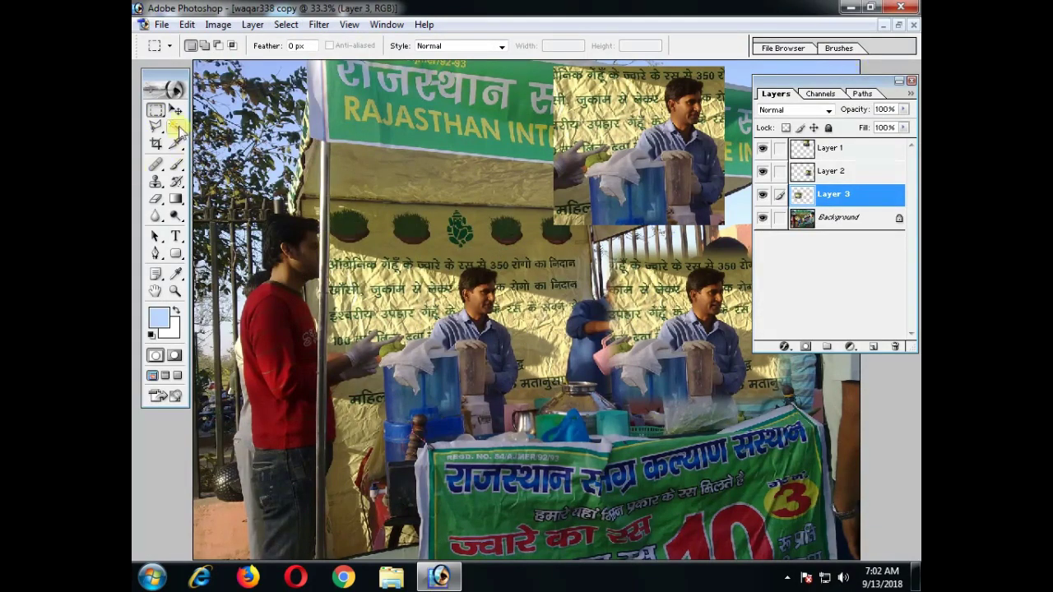
Step: Place the Layer 3 vendor copy lower, over the green banner at centre
{"action": "left_click", "coordinate": [175, 109]}
{"action": "mouse_move", "coordinate": [523, 334]}
{"action": "left_mouse_down"}
{"action": "mouse_move", "coordinate": [582, 243]}
{"action": "mouse_move", "coordinate": [627, 482]}
{"action": "mouse_move", "coordinate": [643, 487]}
{"action": "left_mouse_up"}
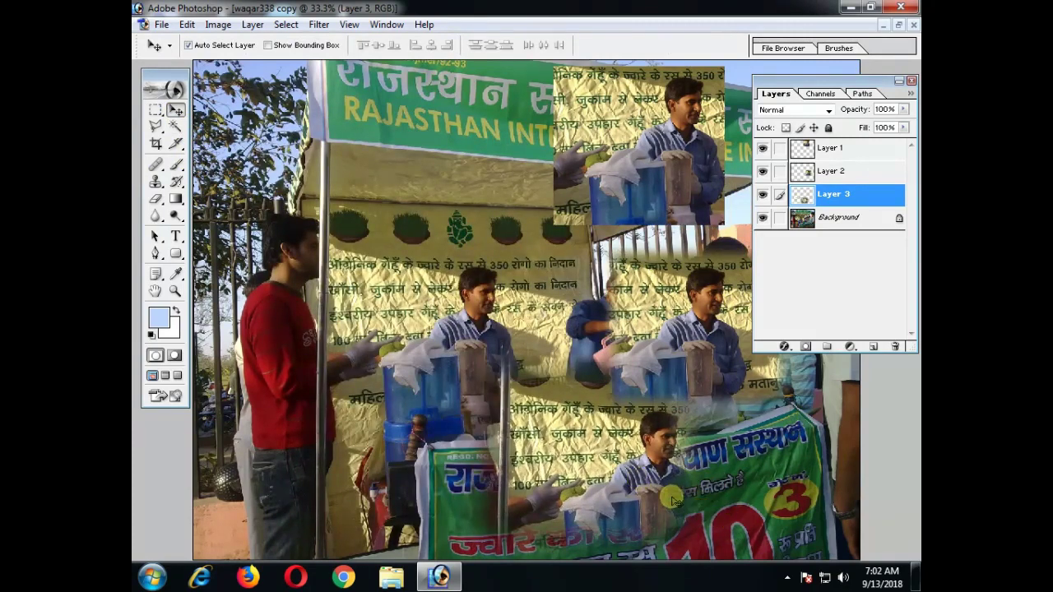
{"action": "left_click", "coordinate": [713, 157]}
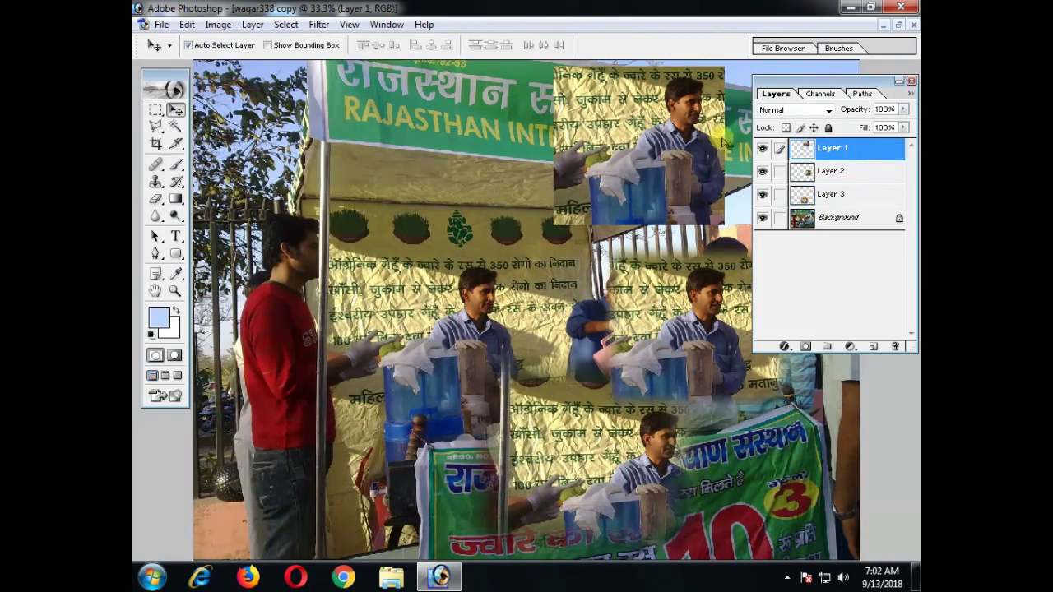
{"action": "left_click_drag", "start_coordinate": [642, 494], "coordinate": [609, 485]}
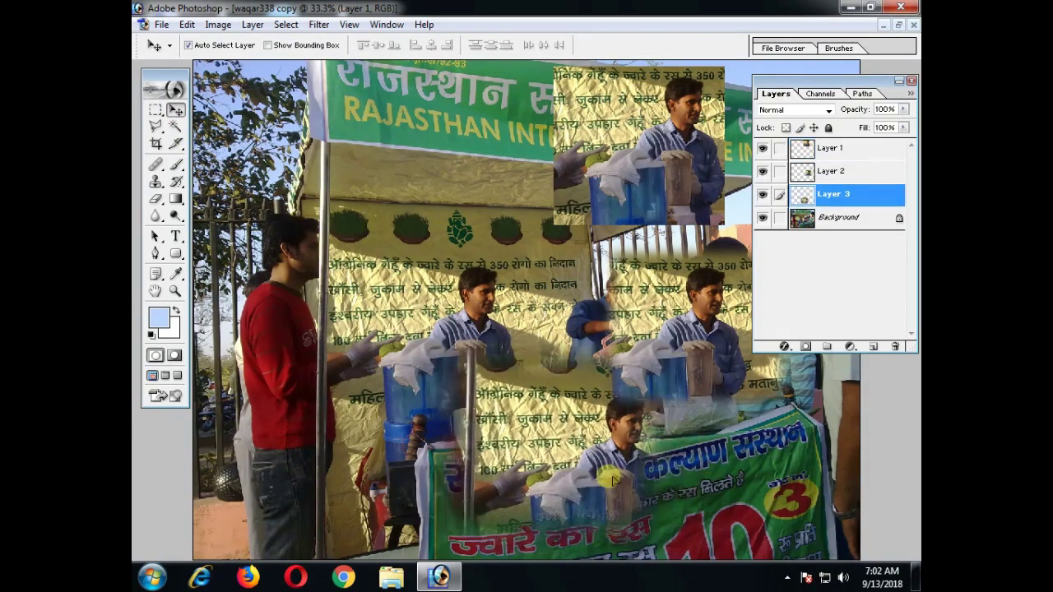
{"action": "left_click", "coordinate": [881, 156]}
Step: Delete Layers 1, 2 and 3 via Layer > Delete, leaving only Background
{"action": "key", "text": "alt+l"}
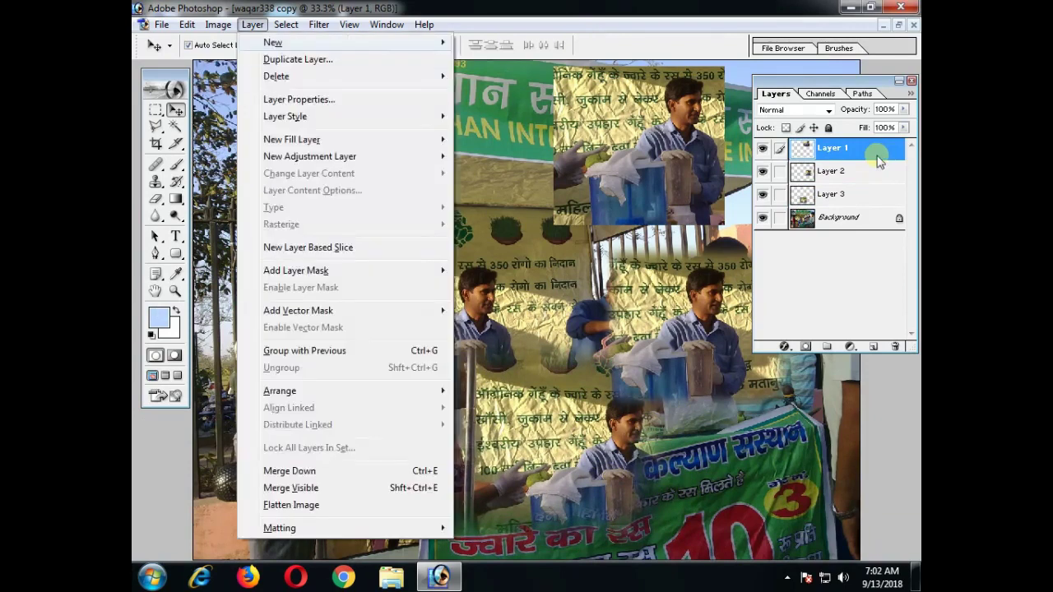
{"action": "key", "text": "l"}
{"action": "key", "text": "l"}
{"action": "key", "text": "alt+l"}
{"action": "key", "text": "l"}
{"action": "key", "text": "l"}
{"action": "key", "text": "alt+l"}
{"action": "key", "text": "l"}
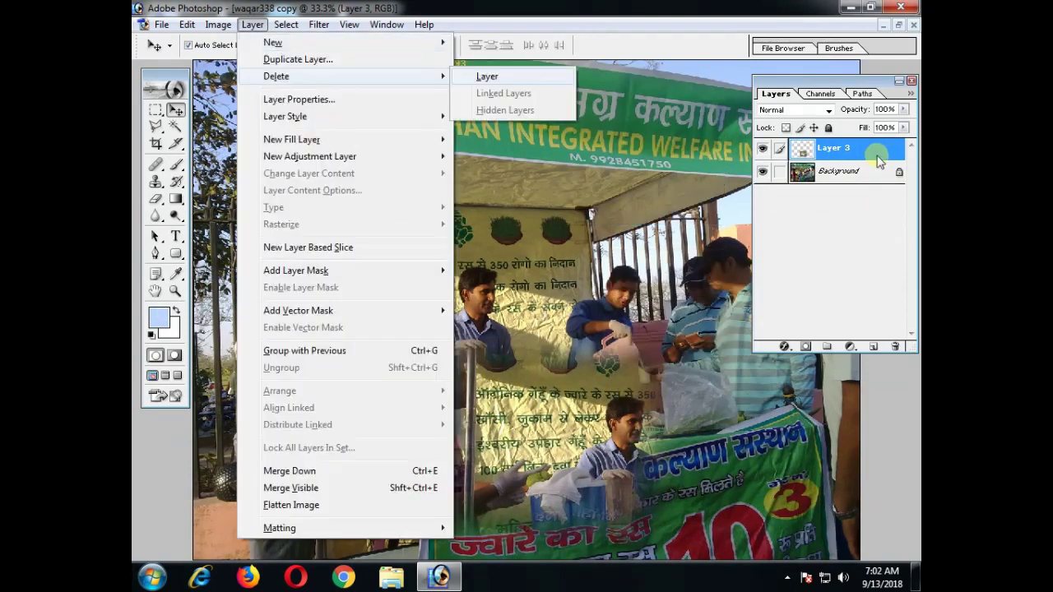
{"action": "key", "text": "l"}
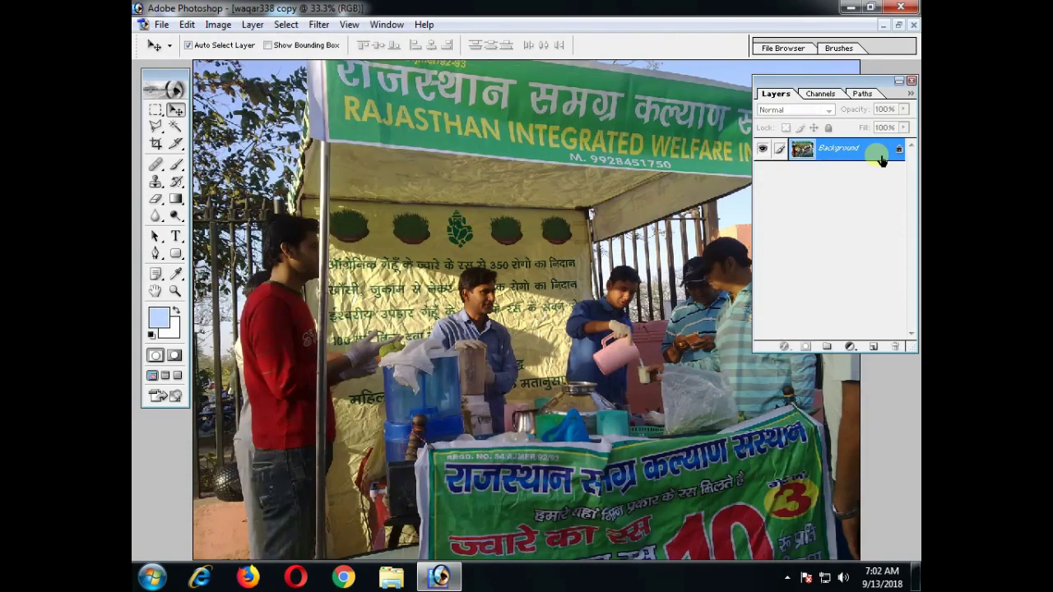
{"action": "left_click", "coordinate": [287, 26]}
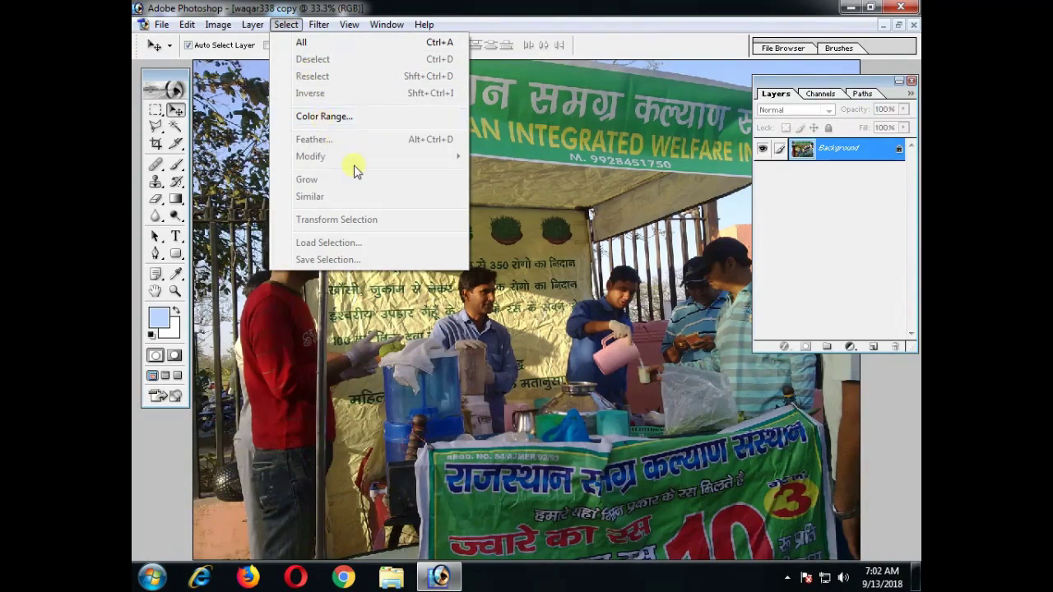
Step: Turn a rectangular marquee over the poster into a 30-pixel border selection
{"action": "left_click", "coordinate": [157, 113]}
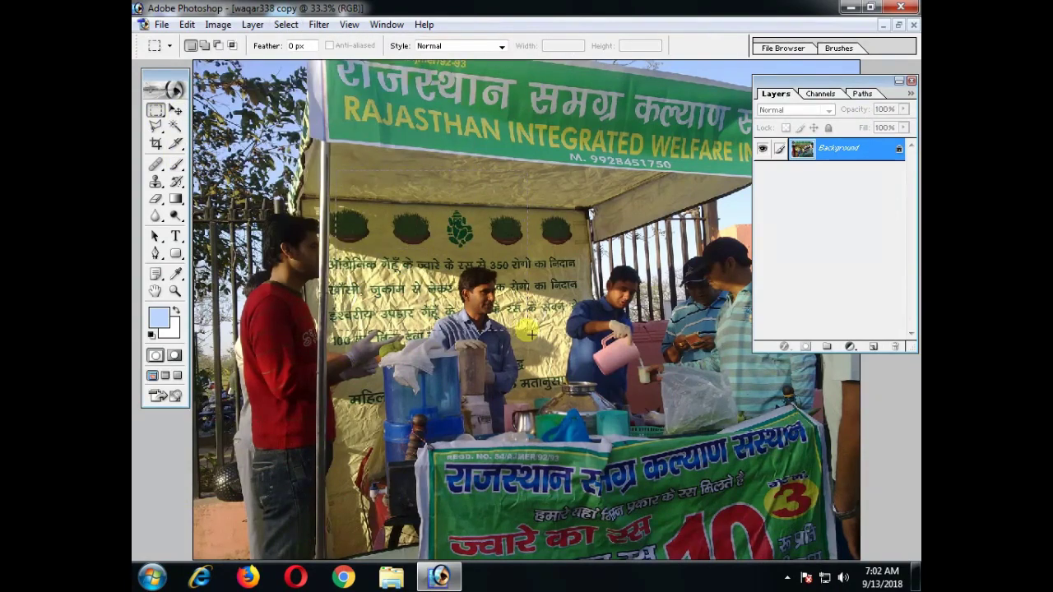
{"action": "left_click", "coordinate": [296, 25]}
{"action": "mouse_move", "coordinate": [311, 156]}
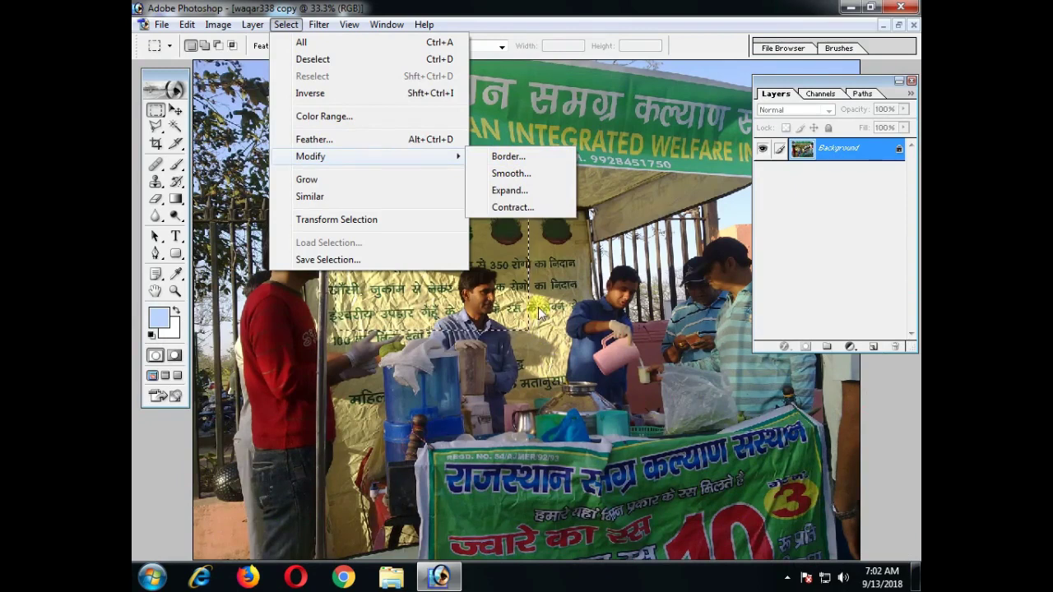
{"action": "left_click", "coordinate": [531, 159]}
{"action": "type", "text": "30"}
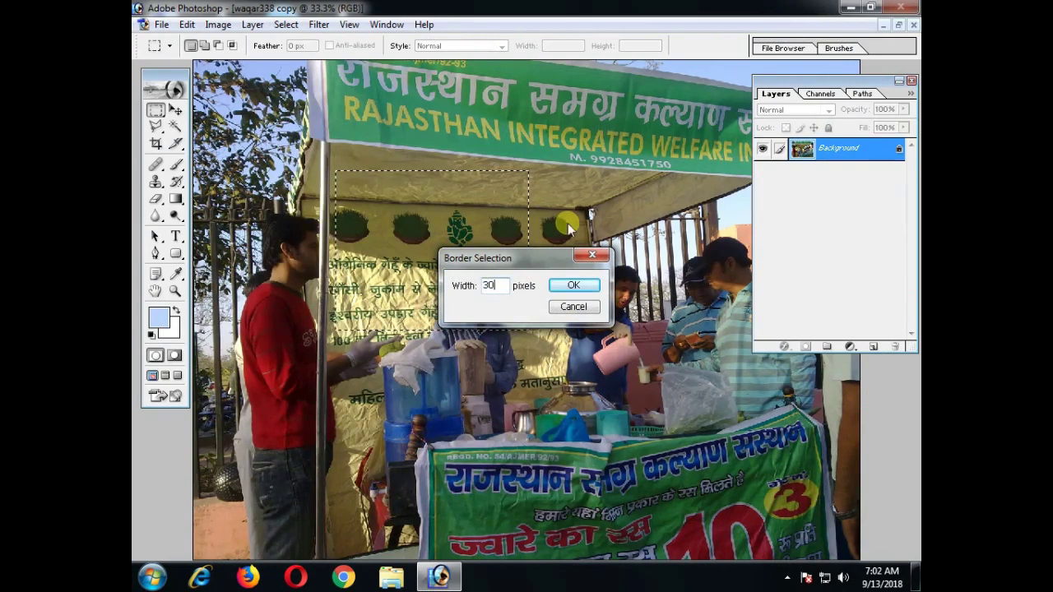
{"action": "left_click", "coordinate": [571, 285]}
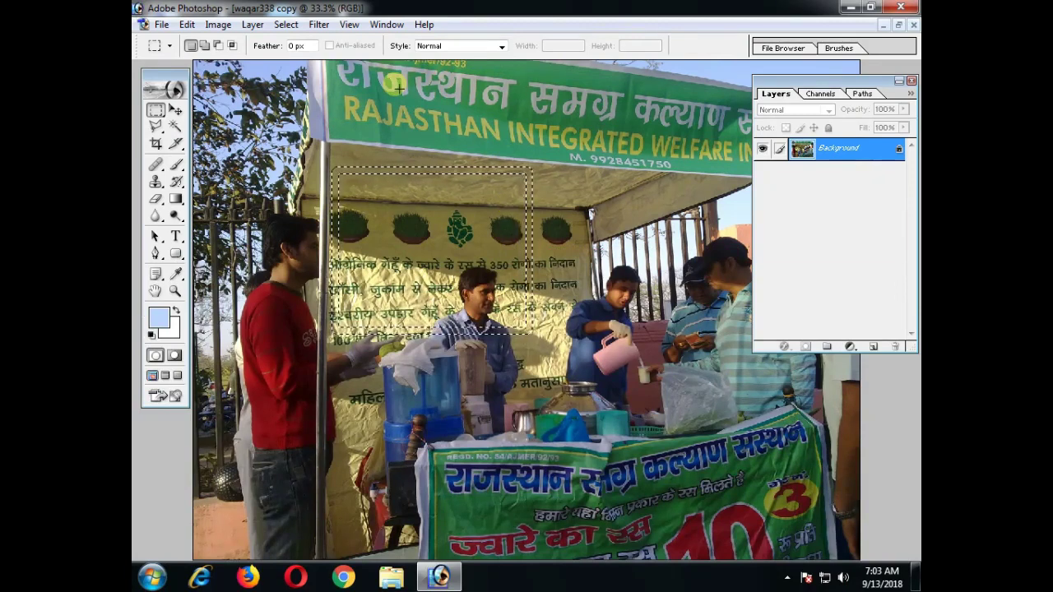
Step: Fill the border band with red from Swatches, deselect, and zoom out
{"action": "key", "text": "alt+w"}
{"action": "key", "text": "w"}
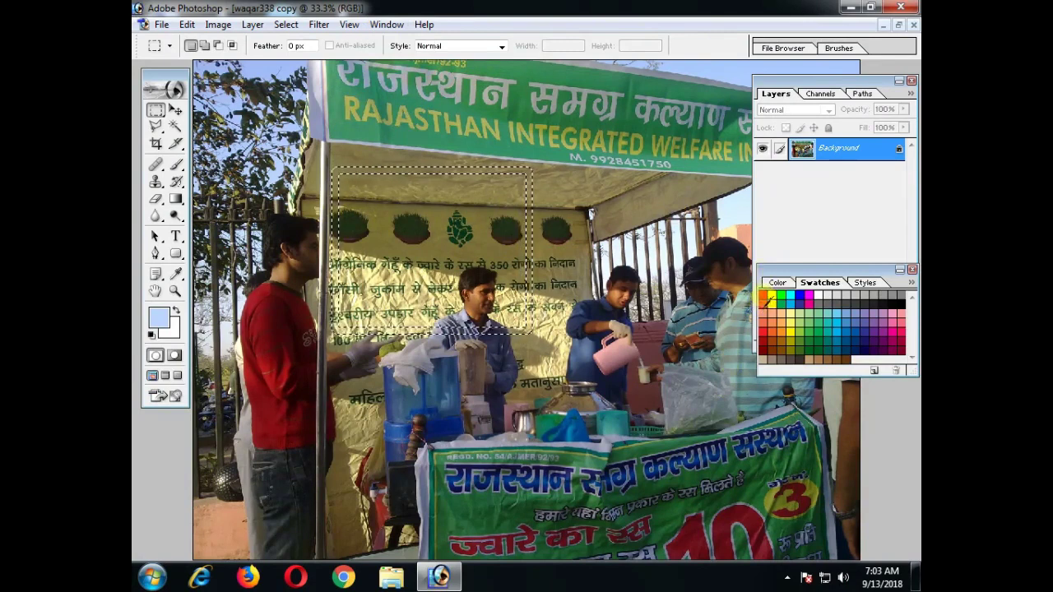
{"action": "left_click", "coordinate": [764, 296]}
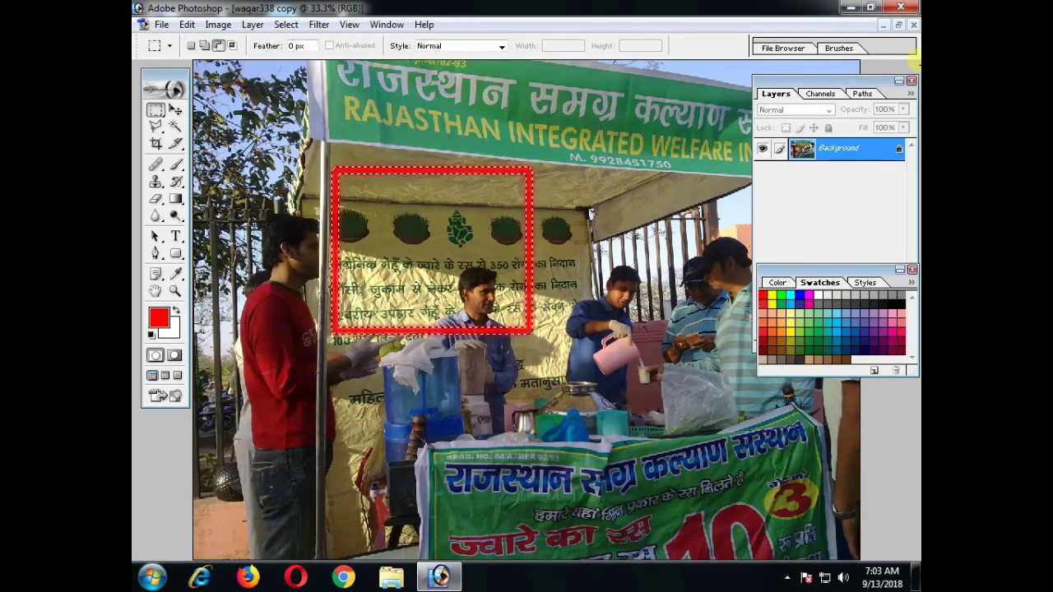
{"action": "left_click", "coordinate": [286, 24]}
{"action": "left_click", "coordinate": [322, 57]}
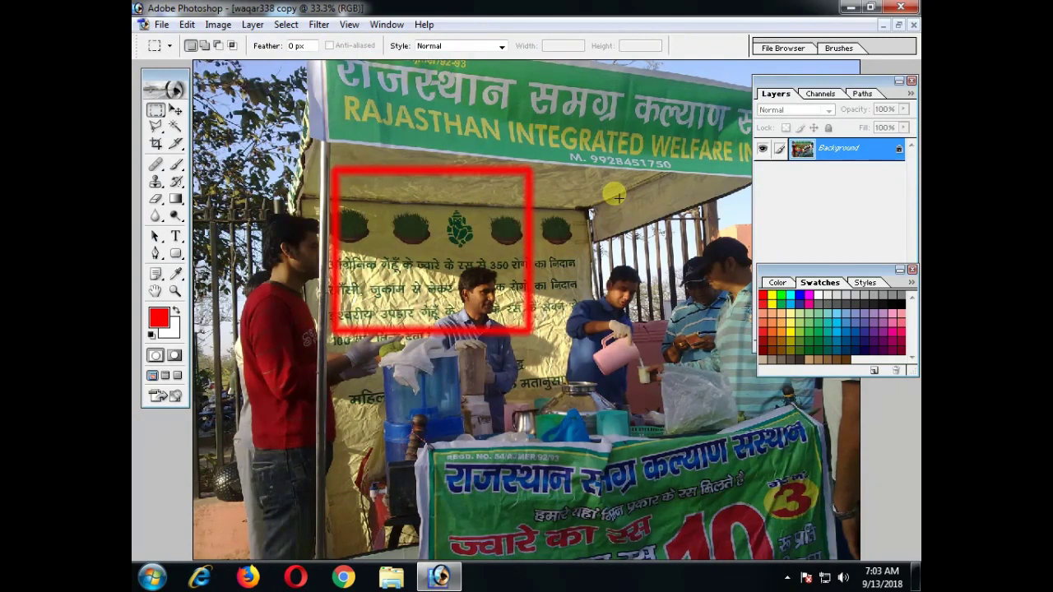
{"action": "key", "text": "ctrl+minus"}
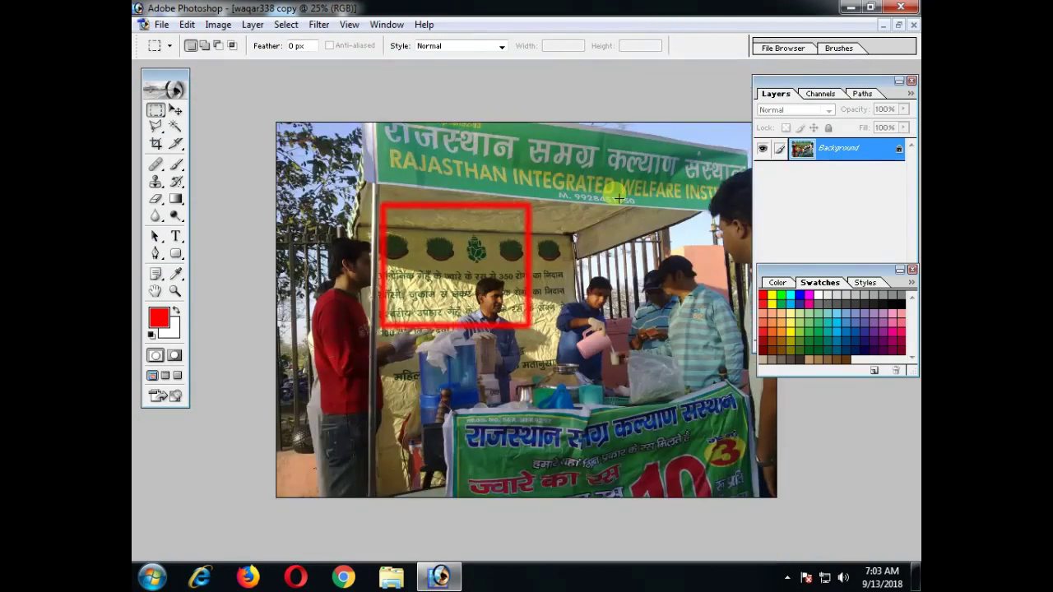
Step: Step backward once in the Edit menu, then select the entire image
{"action": "left_click", "coordinate": [187, 24]}
{"action": "left_click", "coordinate": [217, 77]}
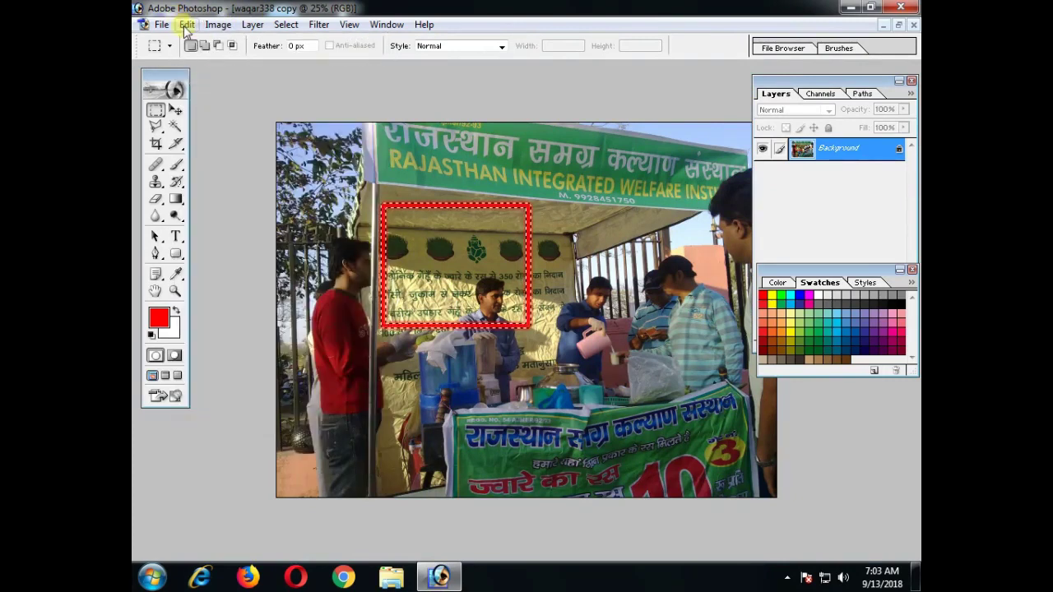
{"action": "left_click", "coordinate": [188, 24]}
{"action": "left_click", "coordinate": [227, 78]}
{"action": "left_click", "coordinate": [283, 25]}
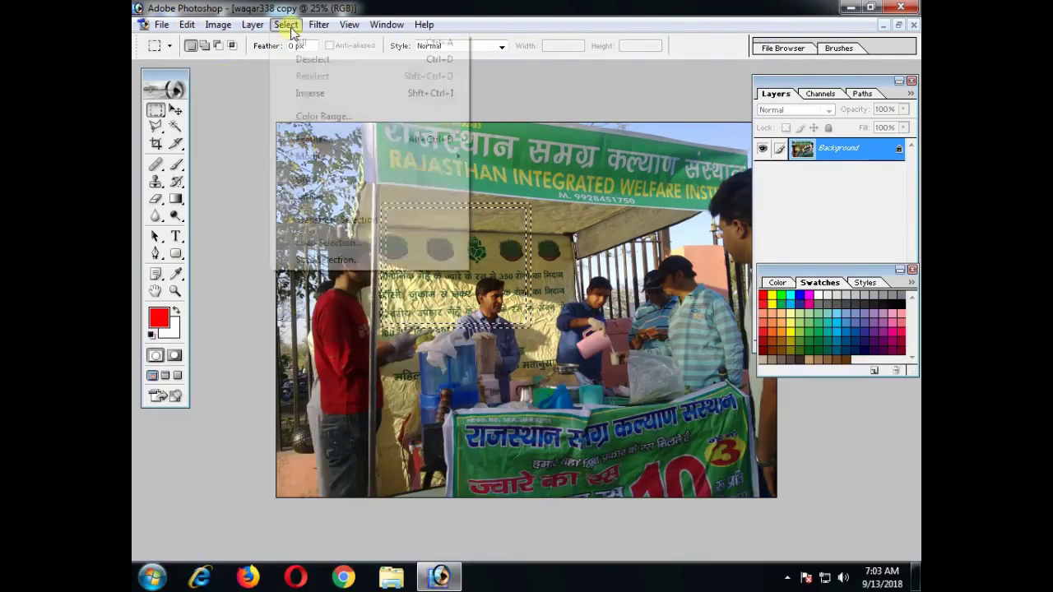
{"action": "left_click", "coordinate": [315, 45]}
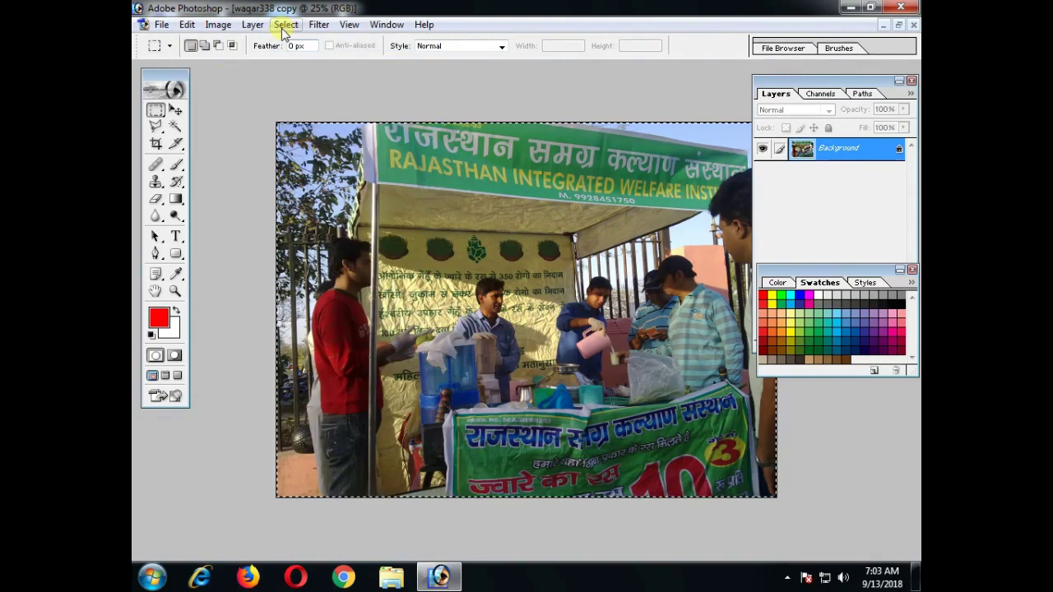
Step: Border the full-image selection by 30 pixels, fill it with red, and deselect
{"action": "left_click", "coordinate": [279, 25]}
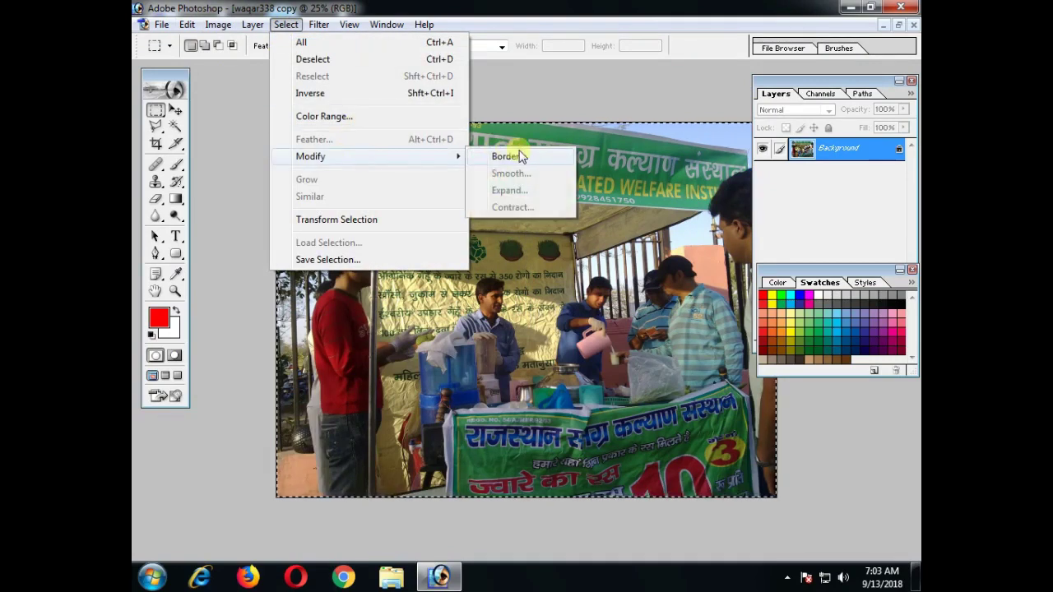
{"action": "mouse_move", "coordinate": [311, 157]}
{"action": "left_click", "coordinate": [510, 154]}
{"action": "left_click", "coordinate": [584, 285]}
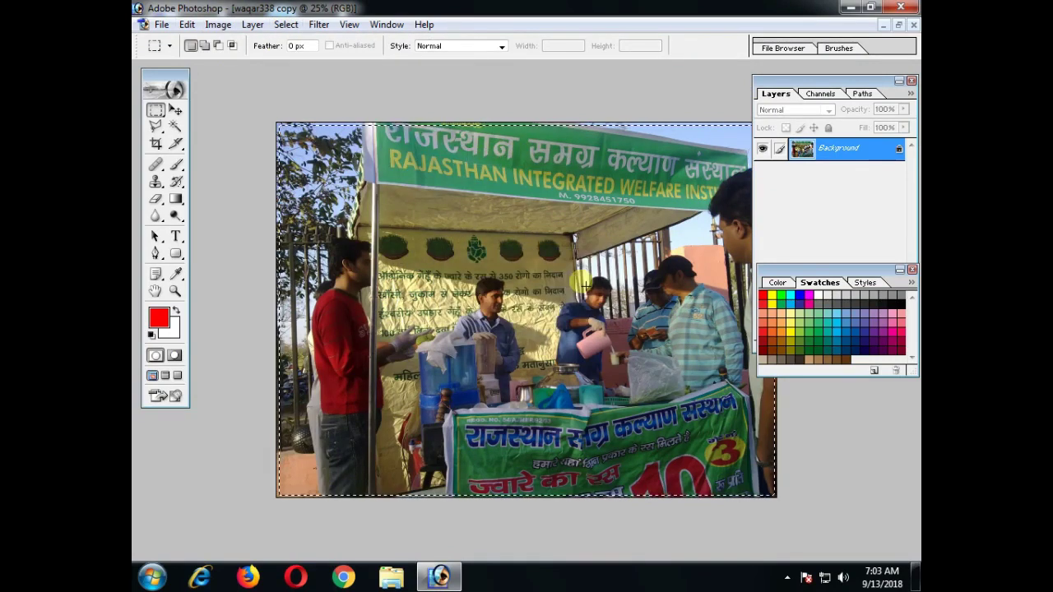
{"action": "key", "text": "alt+BackSpace"}
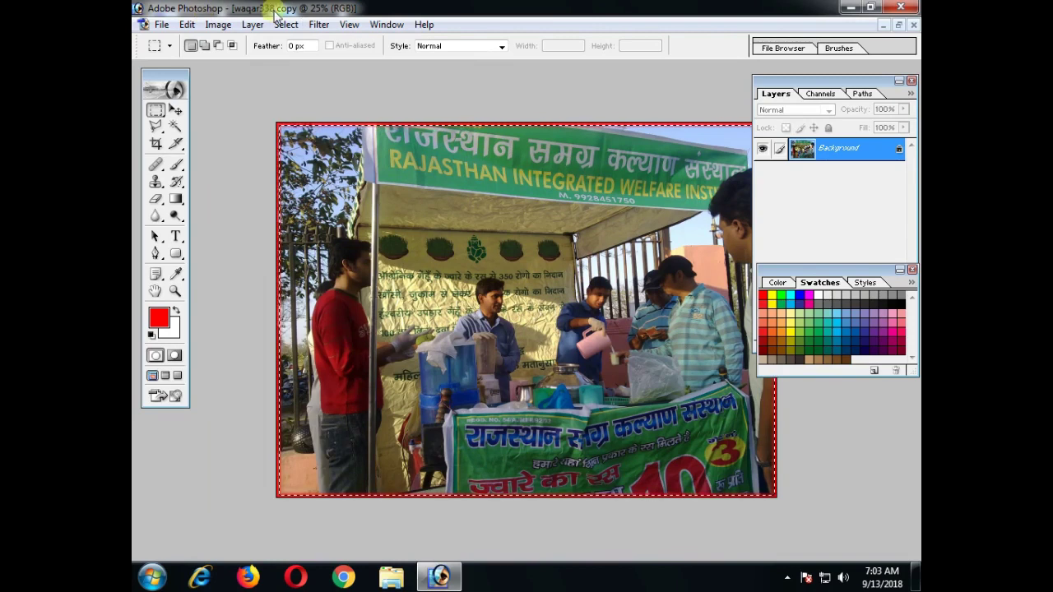
{"action": "left_click", "coordinate": [286, 24]}
{"action": "left_click", "coordinate": [346, 60]}
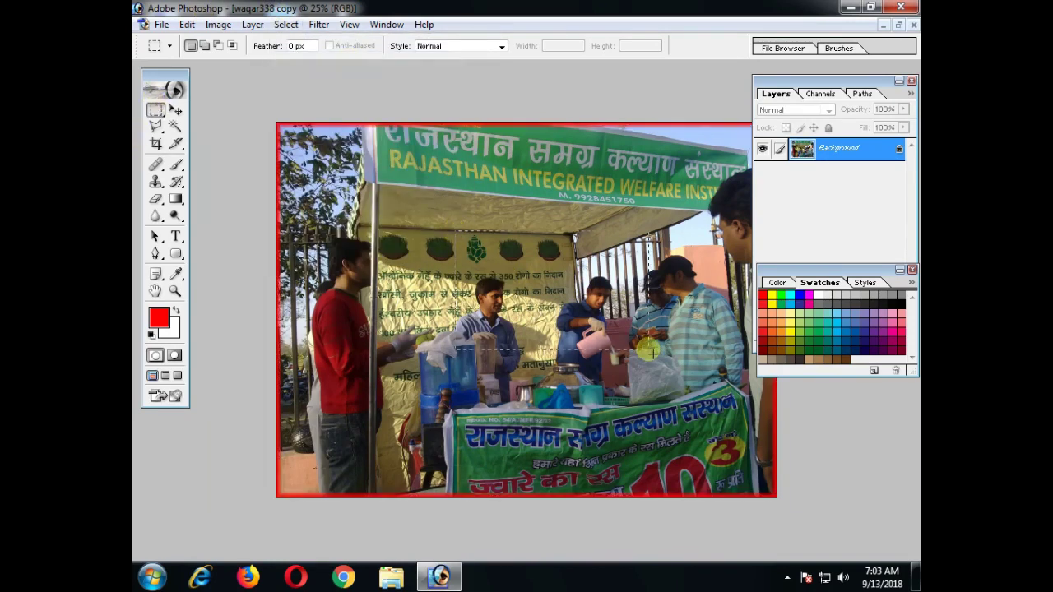
{"action": "left_click", "coordinate": [286, 24]}
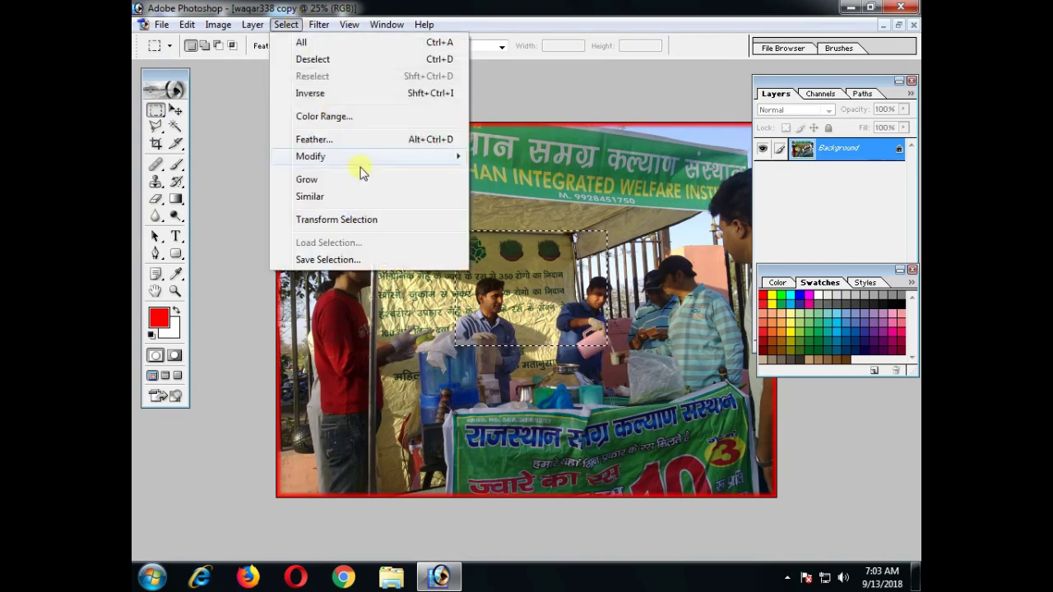
{"action": "mouse_move", "coordinate": [311, 156]}
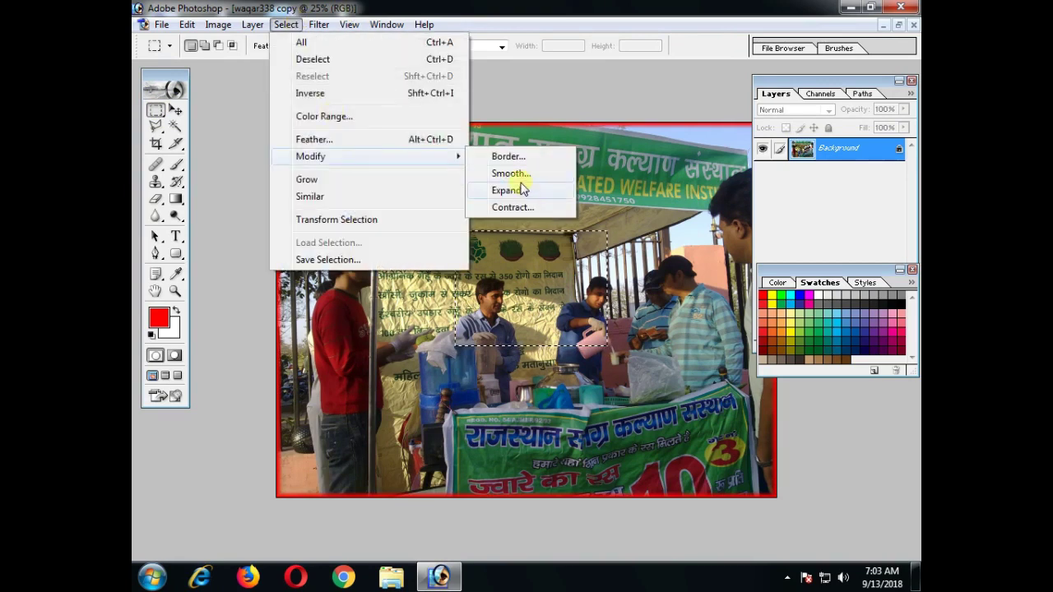
Step: Zoom to 66.7% and smooth the back-wall selection by 25 pixels, previewing with a red fill then undoing
{"action": "left_click", "coordinate": [528, 172]}
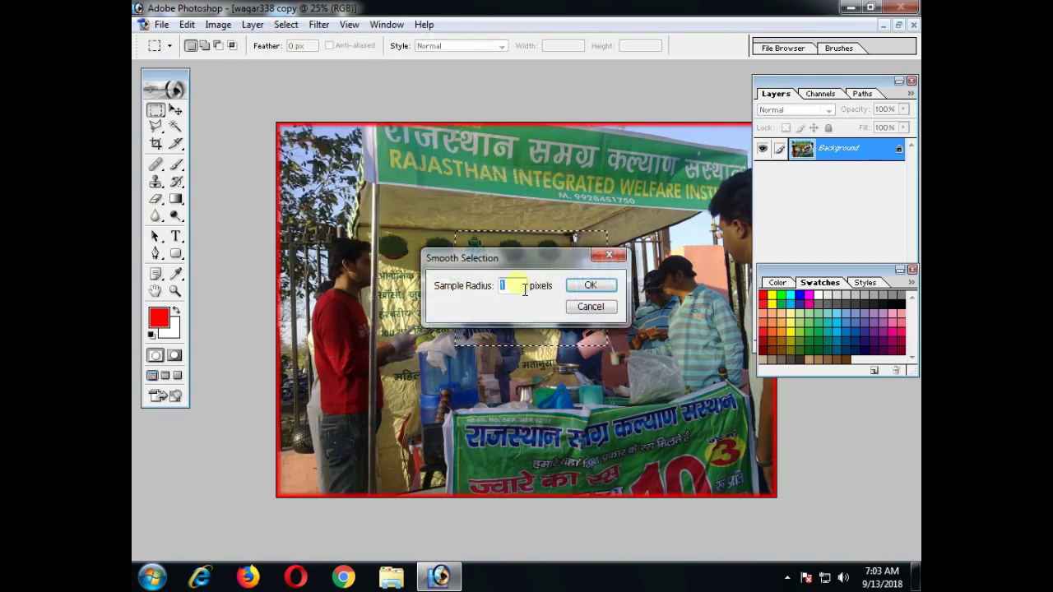
{"action": "left_click", "coordinate": [591, 306]}
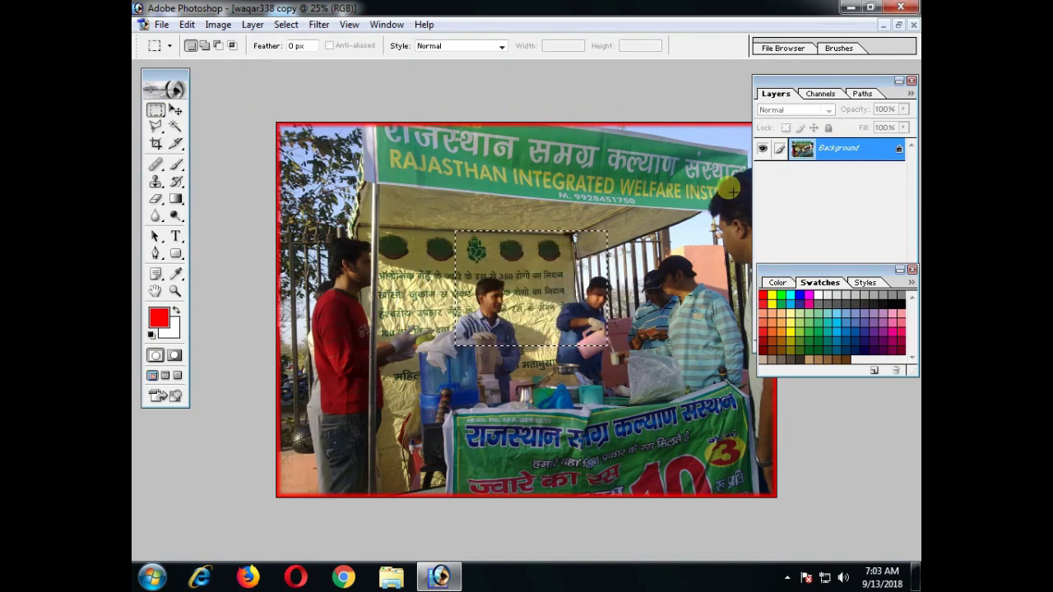
{"action": "key", "text": "ctrl+plus"}
{"action": "key", "text": "ctrl+plus"}
{"action": "key", "text": "ctrl+plus"}
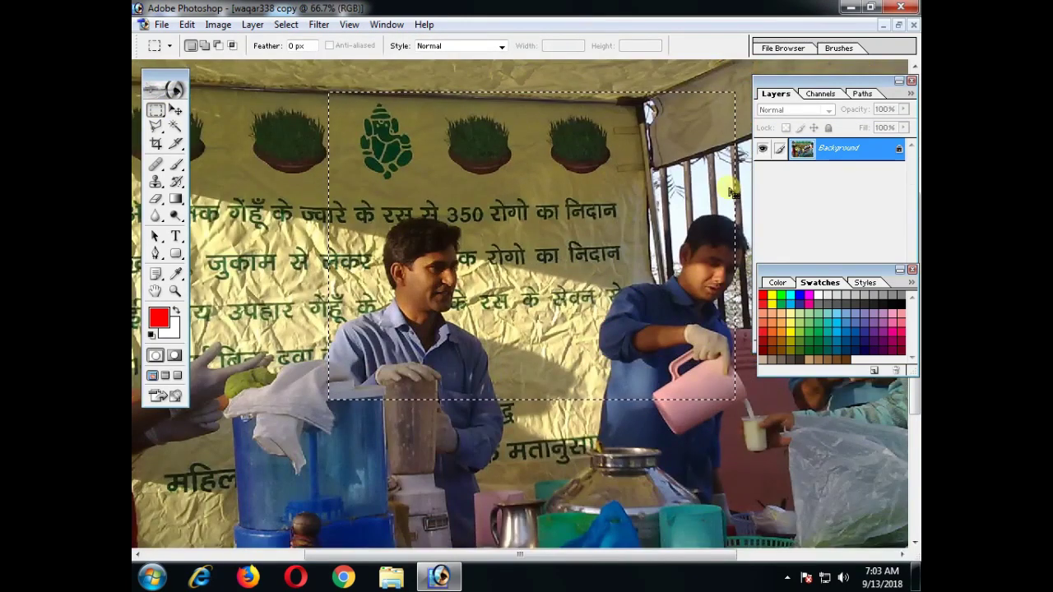
{"action": "left_click", "coordinate": [283, 30]}
{"action": "mouse_move", "coordinate": [311, 156]}
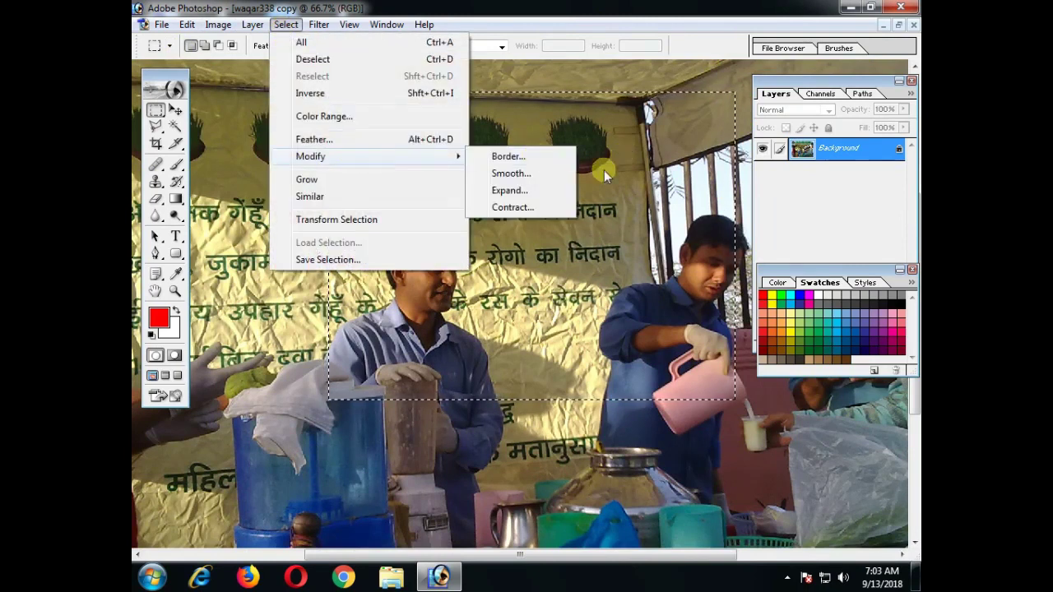
{"action": "left_click", "coordinate": [529, 176]}
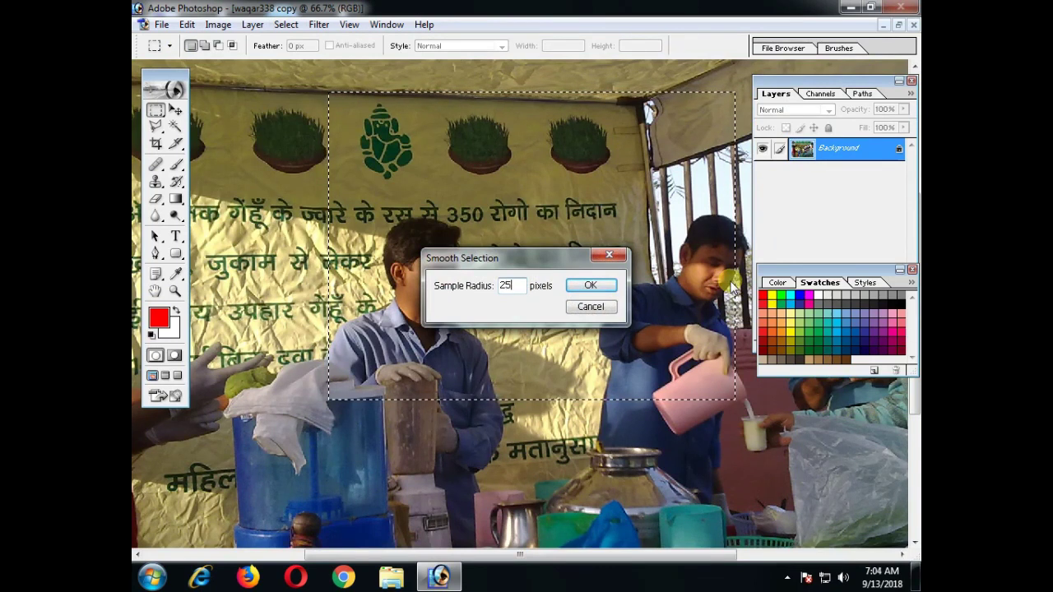
{"action": "left_click", "coordinate": [591, 285]}
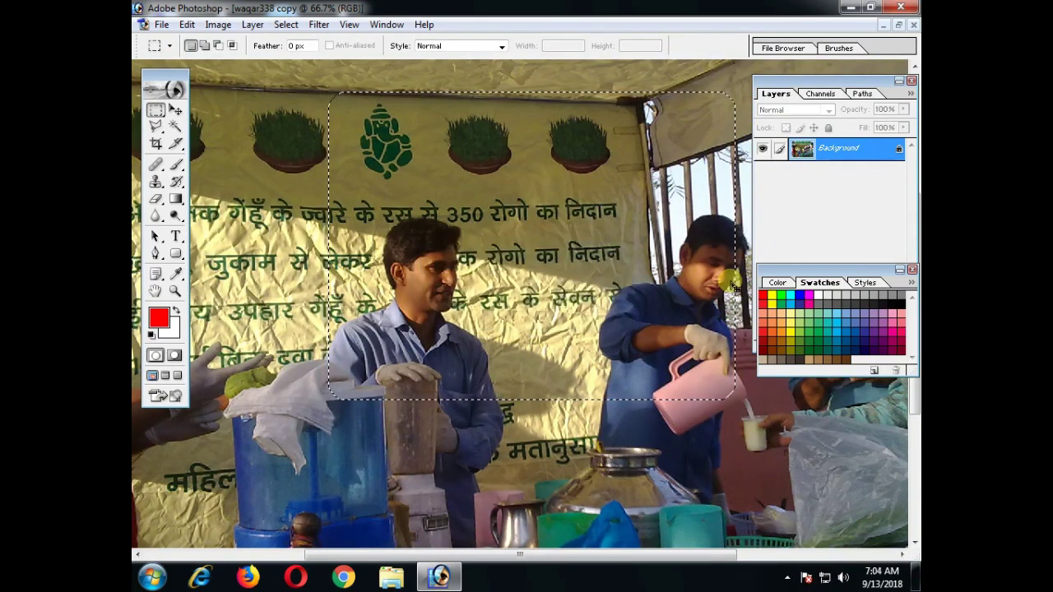
{"action": "key", "text": "alt+BackSpace"}
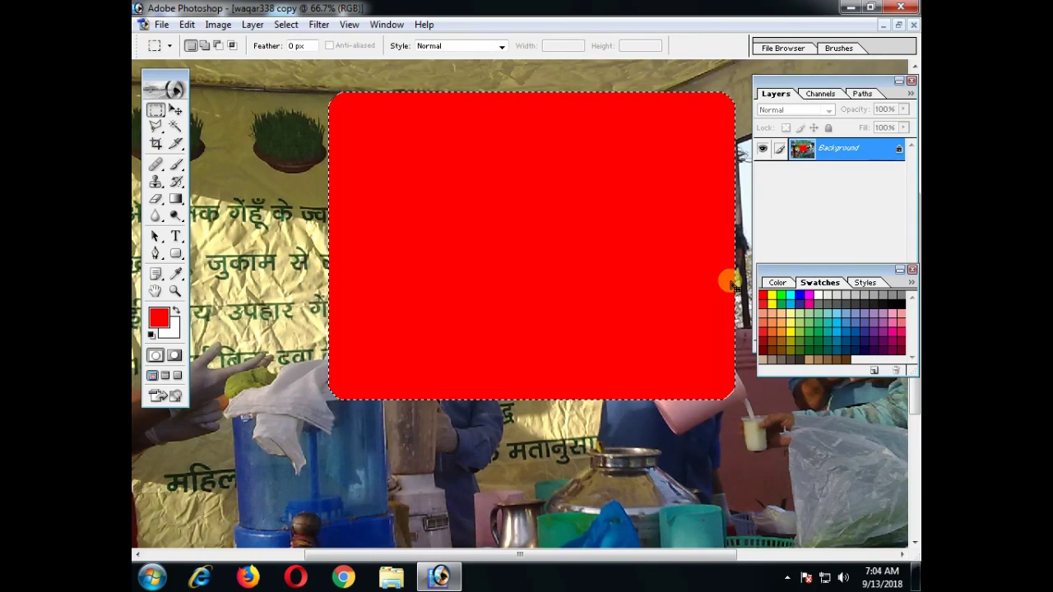
{"action": "key", "text": "ctrl+z"}
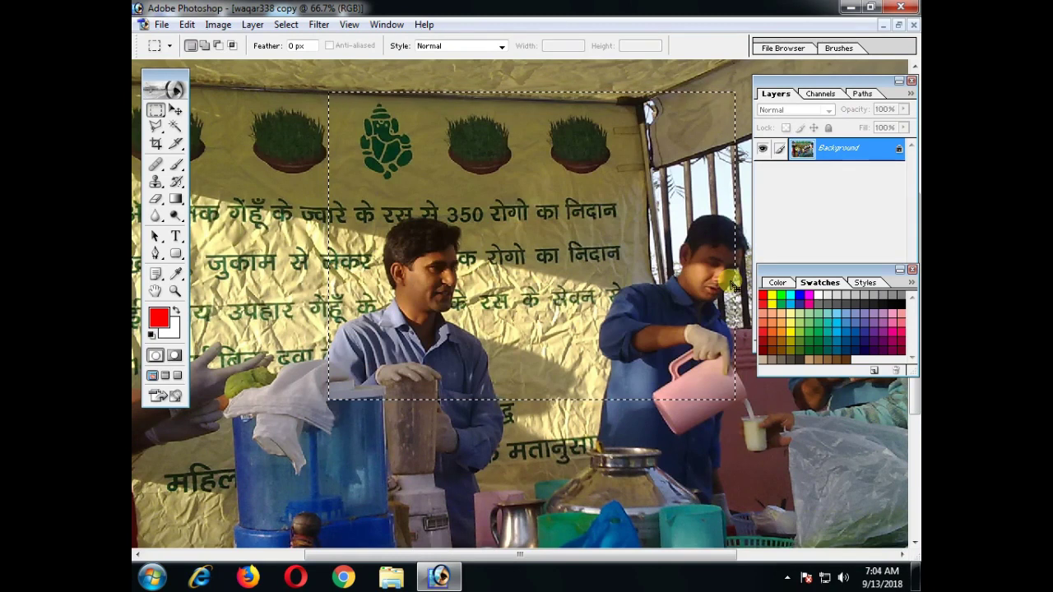
Step: Smooth the selection's corners again, preview with red fill, undo it, and zoom out
{"action": "left_click", "coordinate": [280, 23]}
{"action": "mouse_move", "coordinate": [311, 156]}
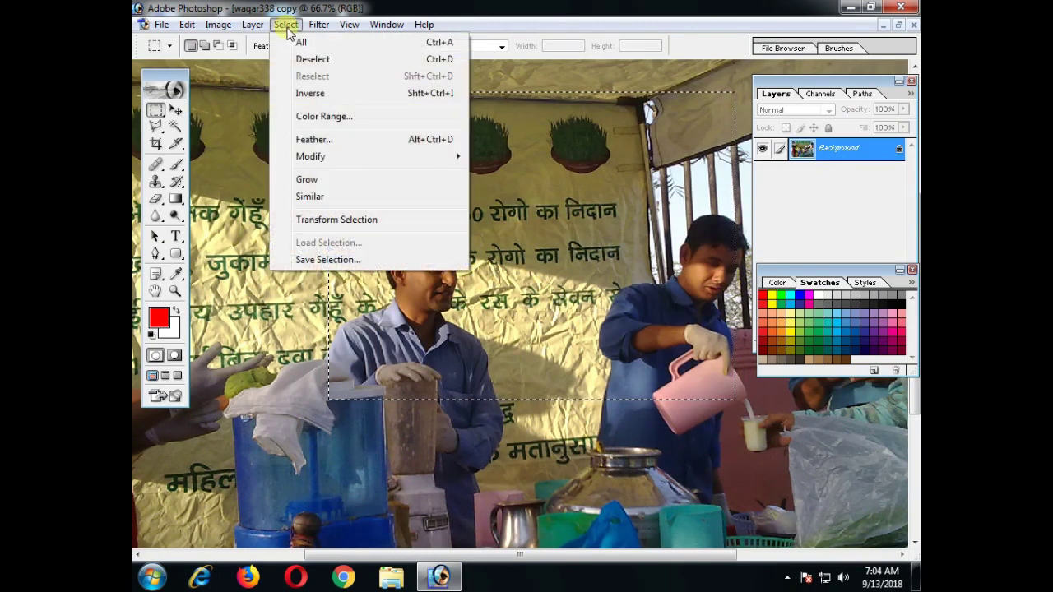
{"action": "left_click", "coordinate": [520, 182]}
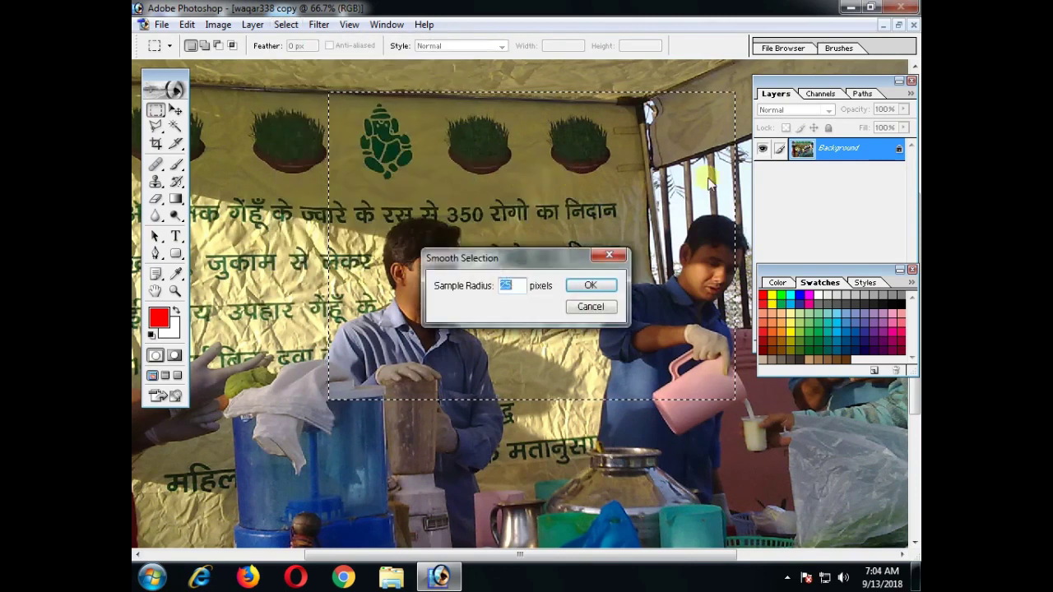
{"action": "key", "text": "Return"}
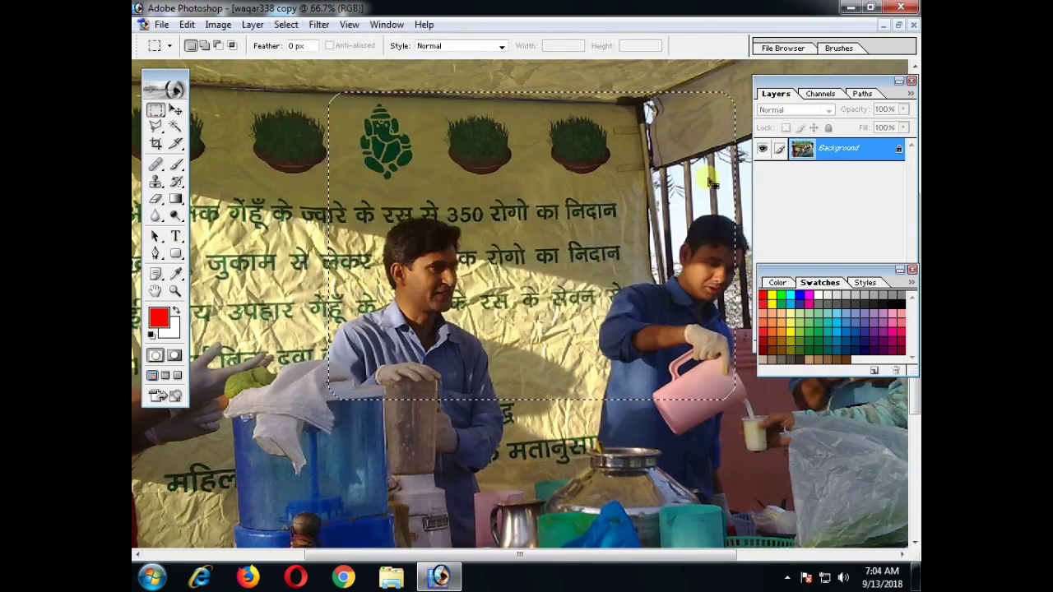
{"action": "key", "text": "alt+BackSpace"}
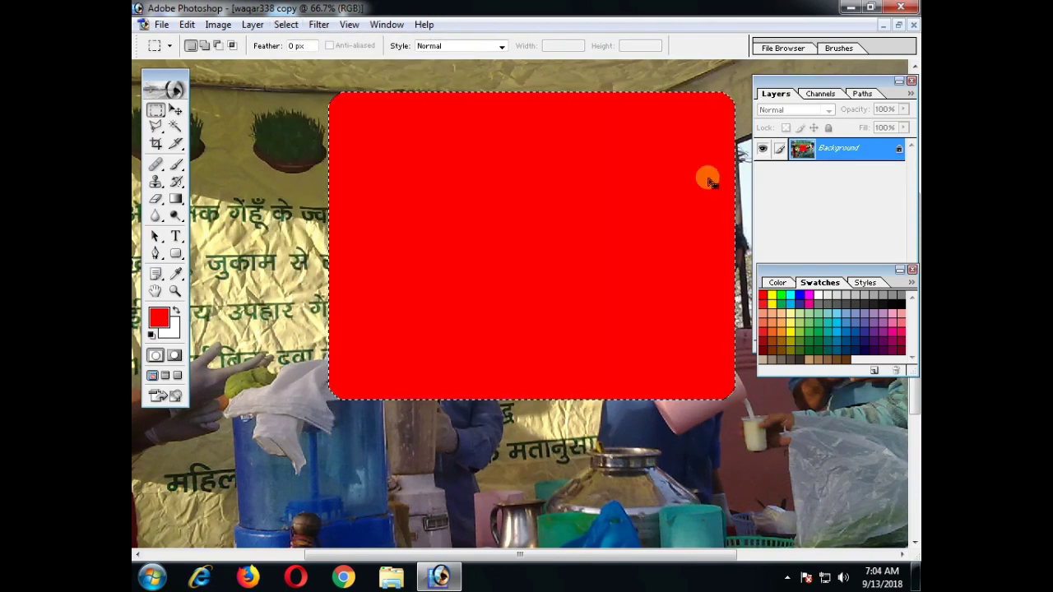
{"action": "key", "text": "ctrl+z"}
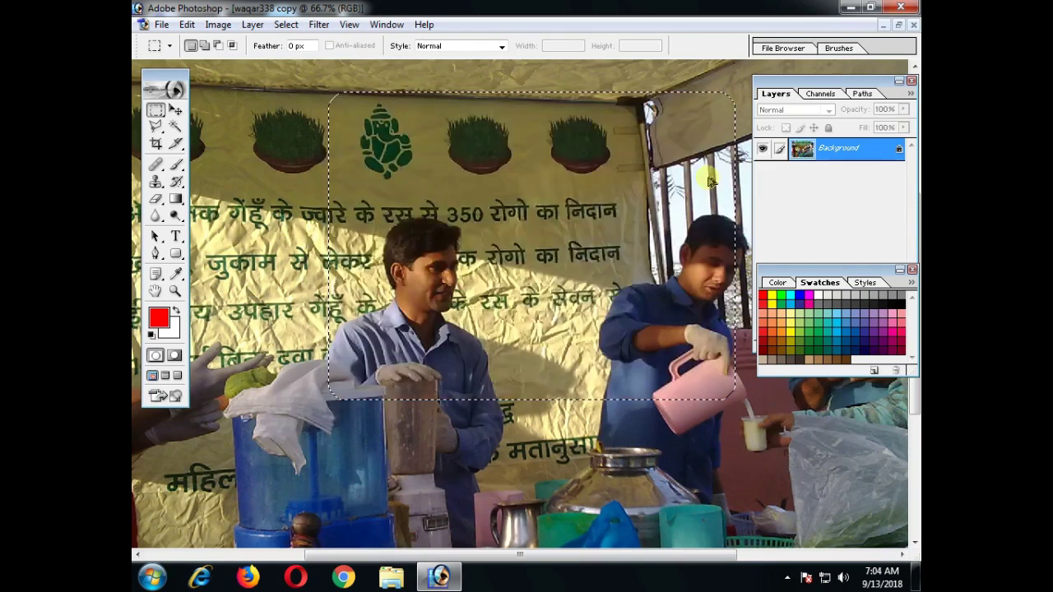
{"action": "key", "text": "ctrl+minus"}
{"action": "key", "text": "ctrl+minus"}
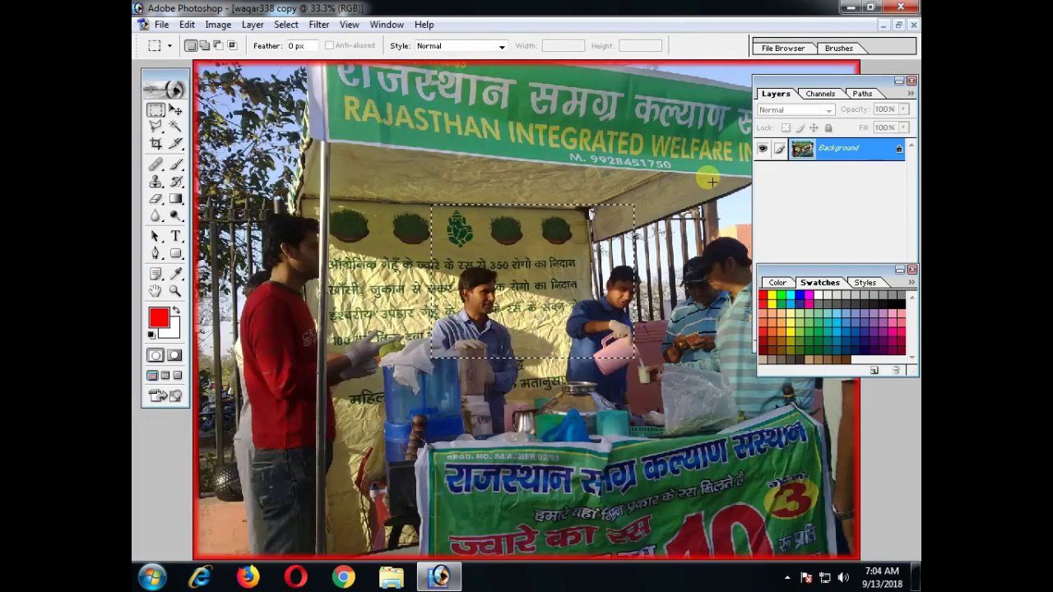
{"action": "left_click", "coordinate": [286, 24]}
{"action": "mouse_move", "coordinate": [311, 156]}
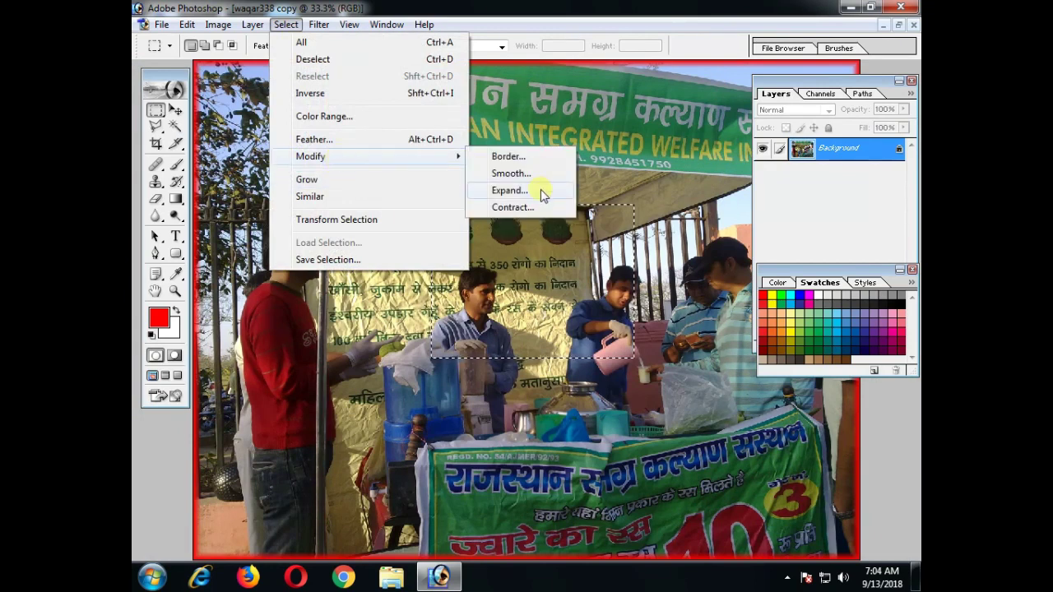
{"action": "left_click", "coordinate": [541, 190]}
{"action": "left_click_drag", "start_coordinate": [500, 258], "coordinate": [667, 144]}
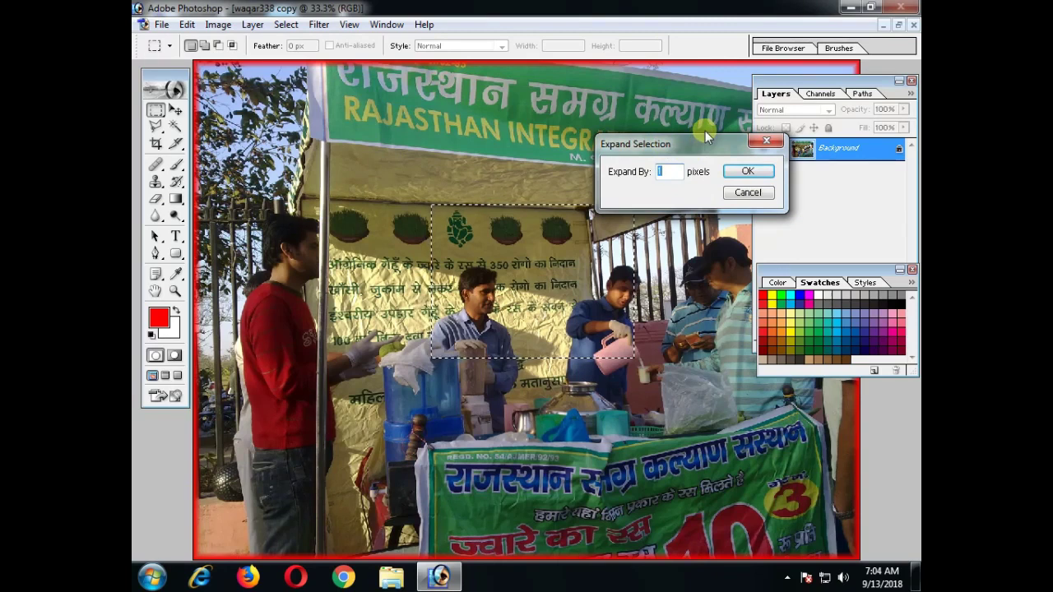
{"action": "type", "text": "50"}
{"action": "key", "text": "Return"}
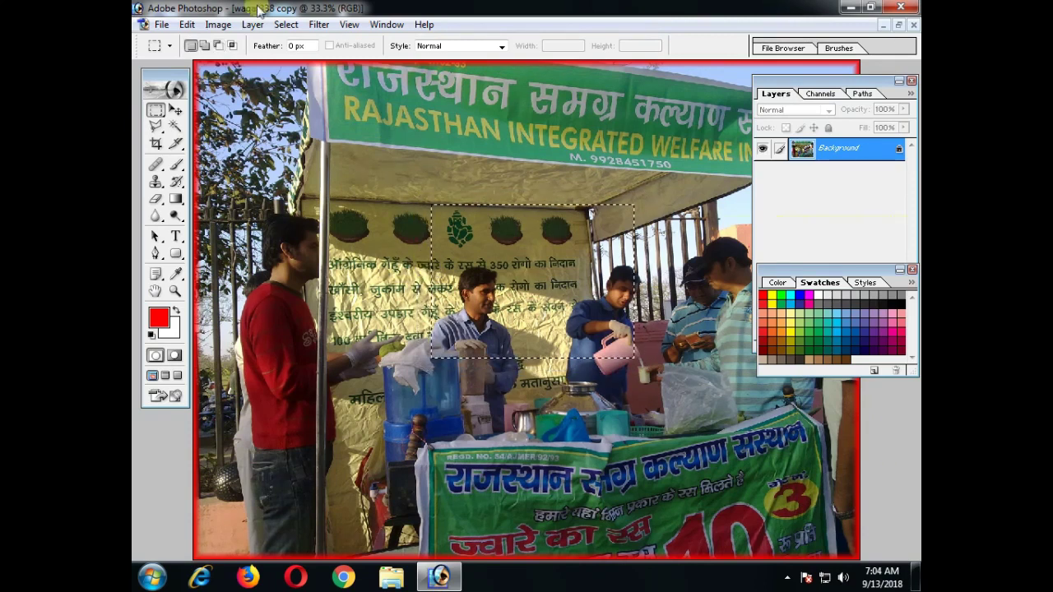
{"action": "left_click", "coordinate": [280, 25]}
{"action": "mouse_move", "coordinate": [311, 156]}
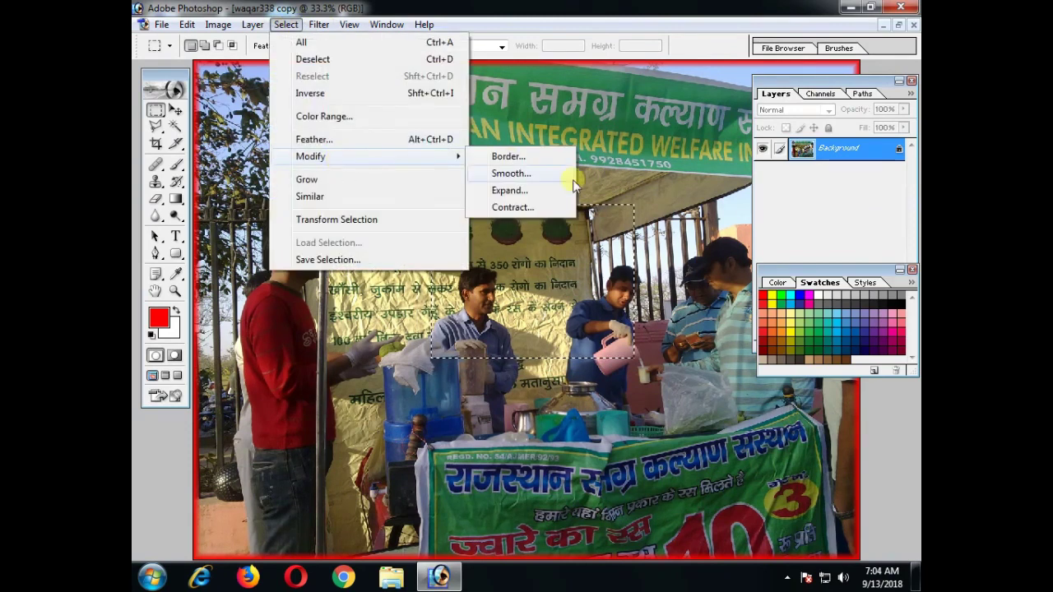
{"action": "left_click", "coordinate": [547, 191]}
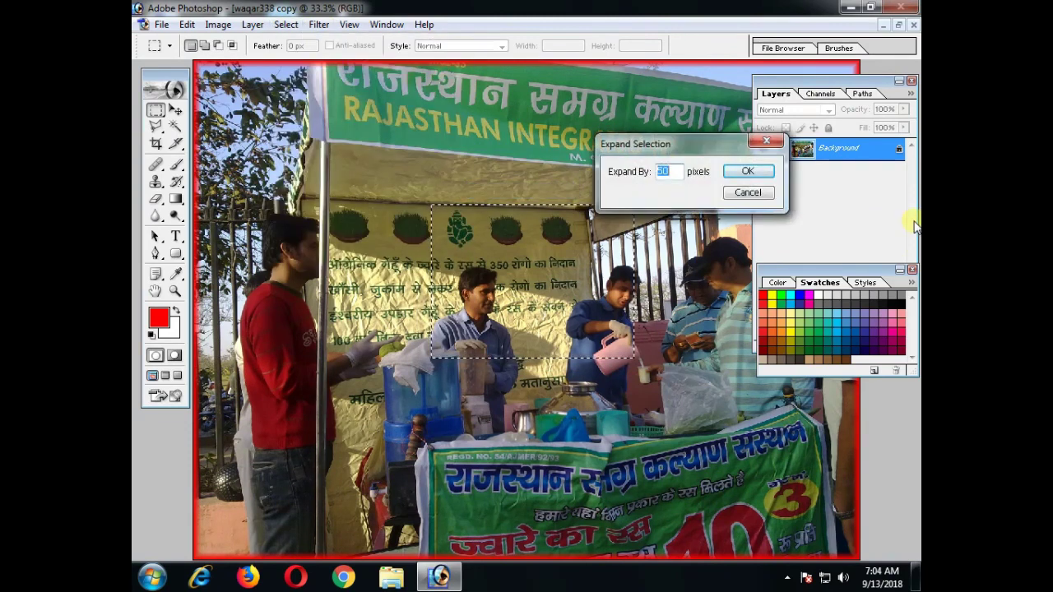
{"action": "key", "text": "Return"}
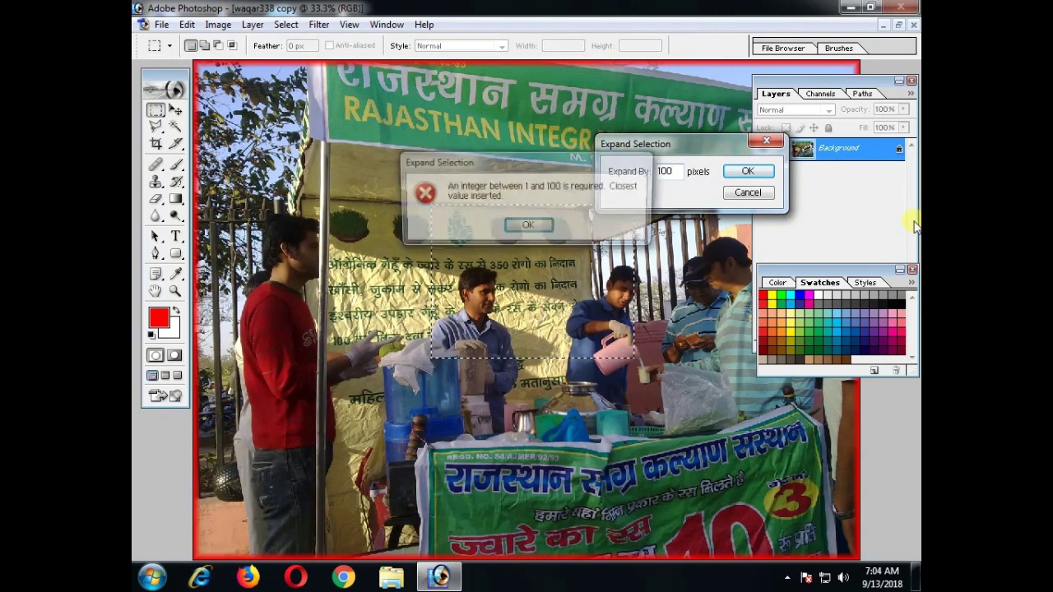
{"action": "key", "text": "Return"}
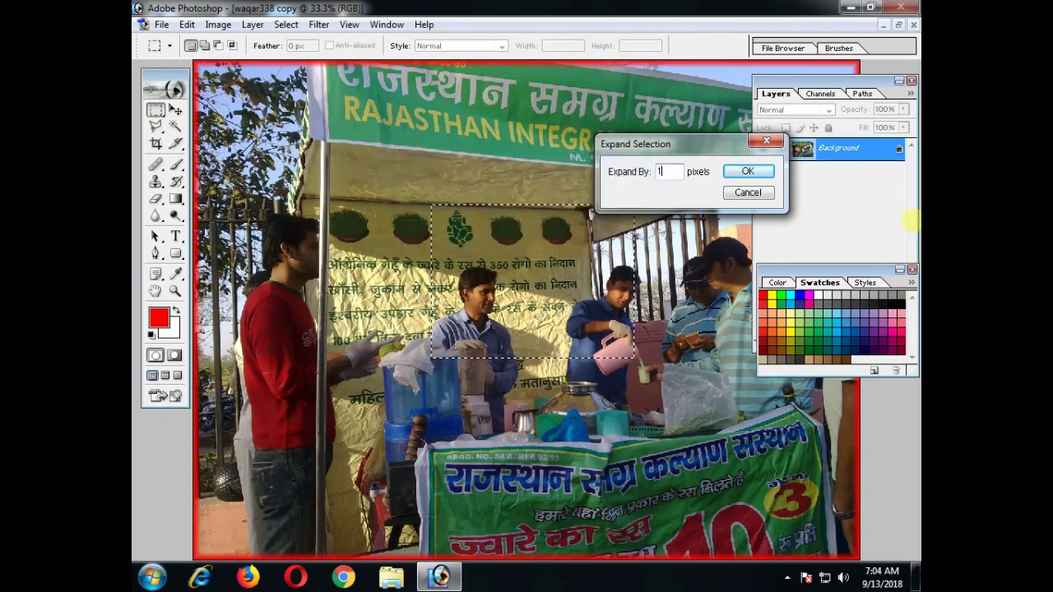
{"action": "key", "text": "Return"}
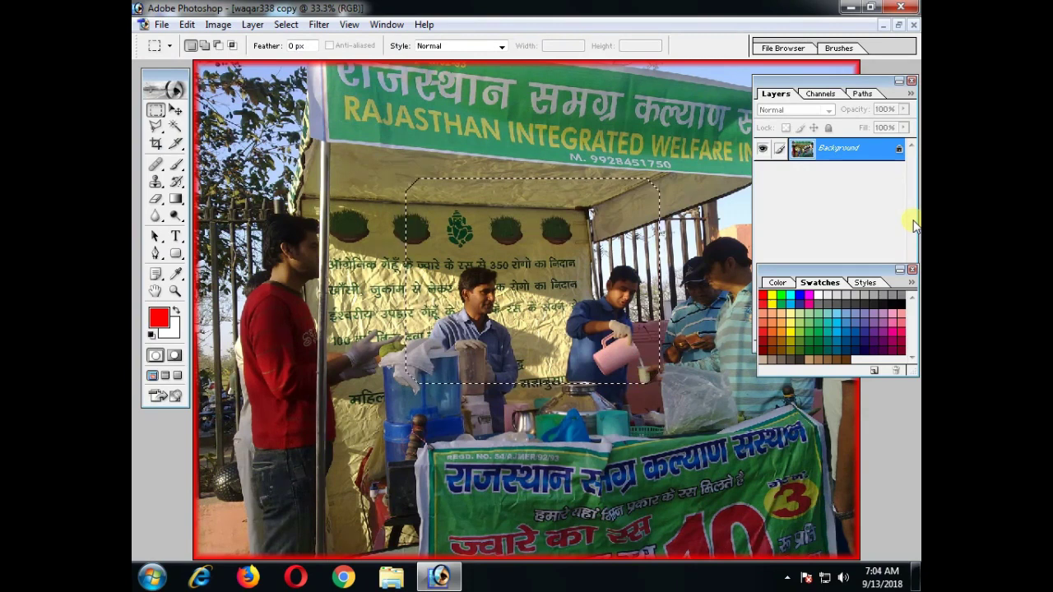
{"action": "key", "text": "ctrl+z"}
Step: Contract the back-wall selection by 100 pixels with Select > Modify > Contract
{"action": "left_click", "coordinate": [286, 24]}
{"action": "mouse_move", "coordinate": [311, 156]}
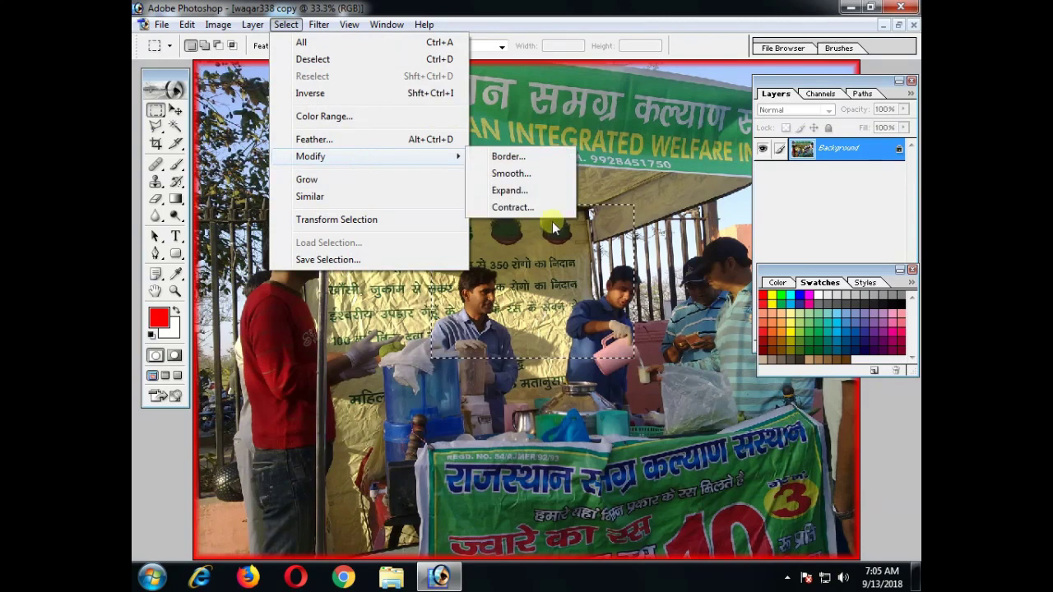
{"action": "left_click", "coordinate": [512, 207]}
{"action": "left_click_drag", "start_coordinate": [491, 255], "coordinate": [839, 171]}
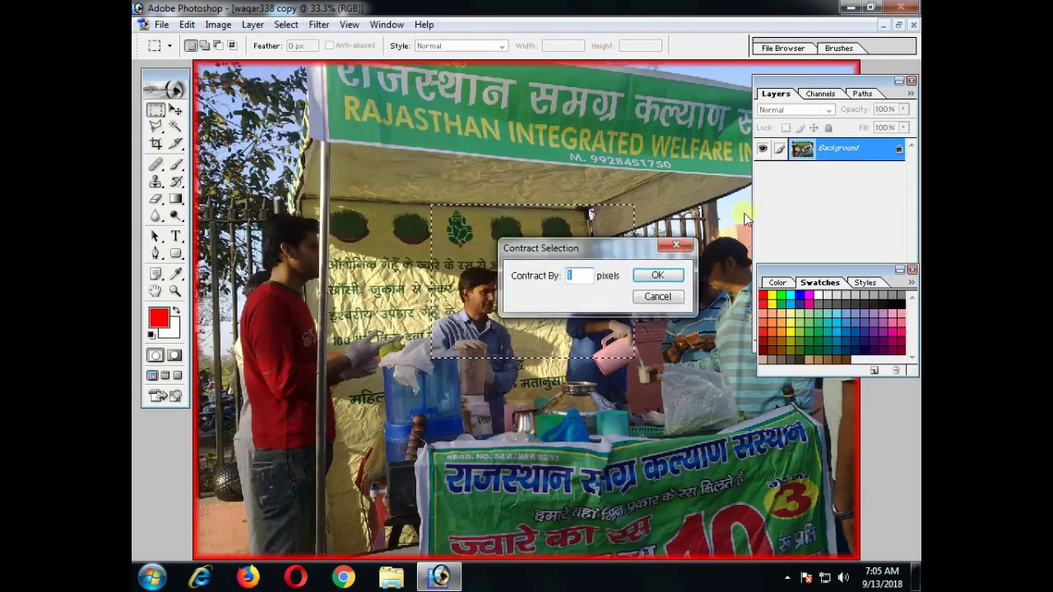
{"action": "type", "text": "100"}
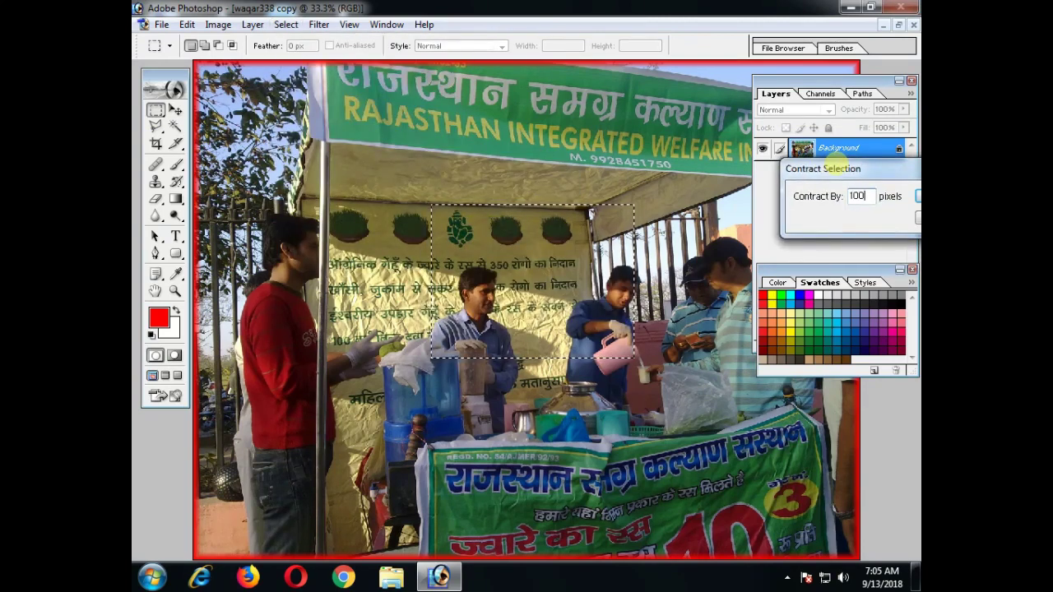
{"action": "key", "text": "Return"}
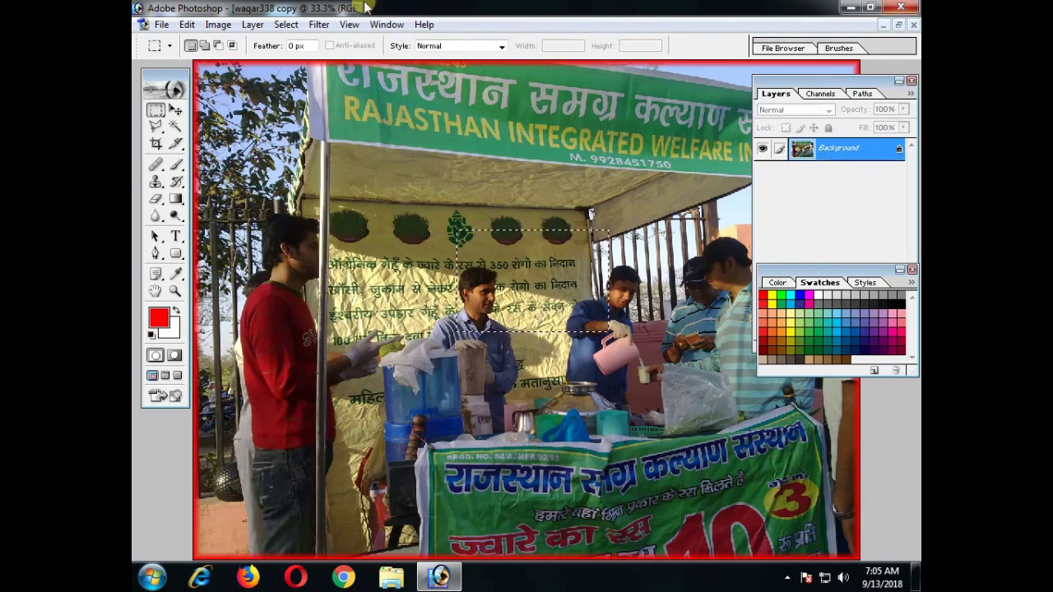
{"action": "left_click", "coordinate": [285, 25]}
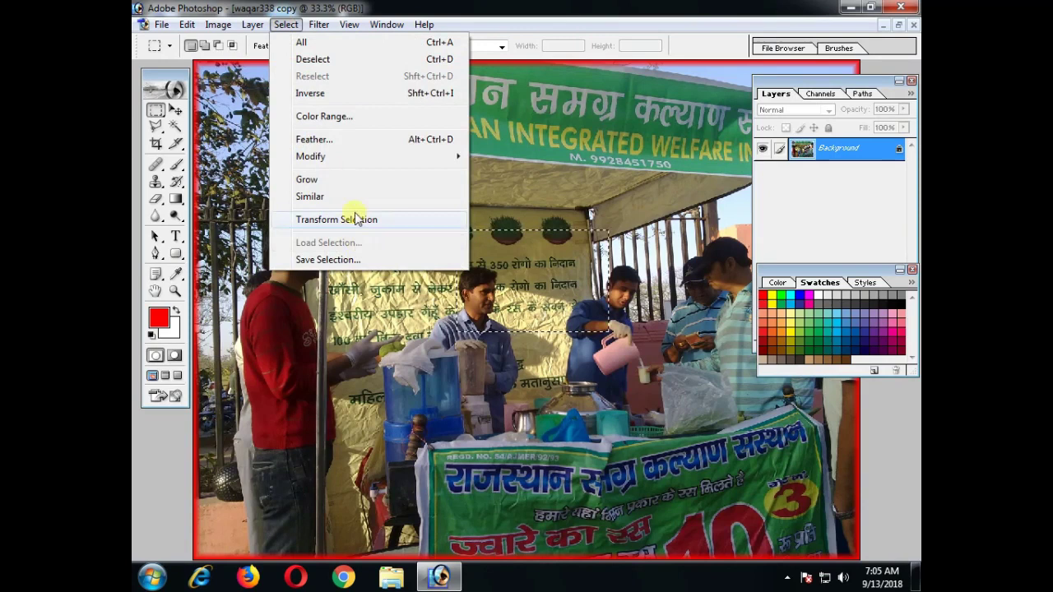
Step: Shift the selection outline, move its pixels up-right, then Step Backward to undo that move
{"action": "left_click", "coordinate": [567, 245]}
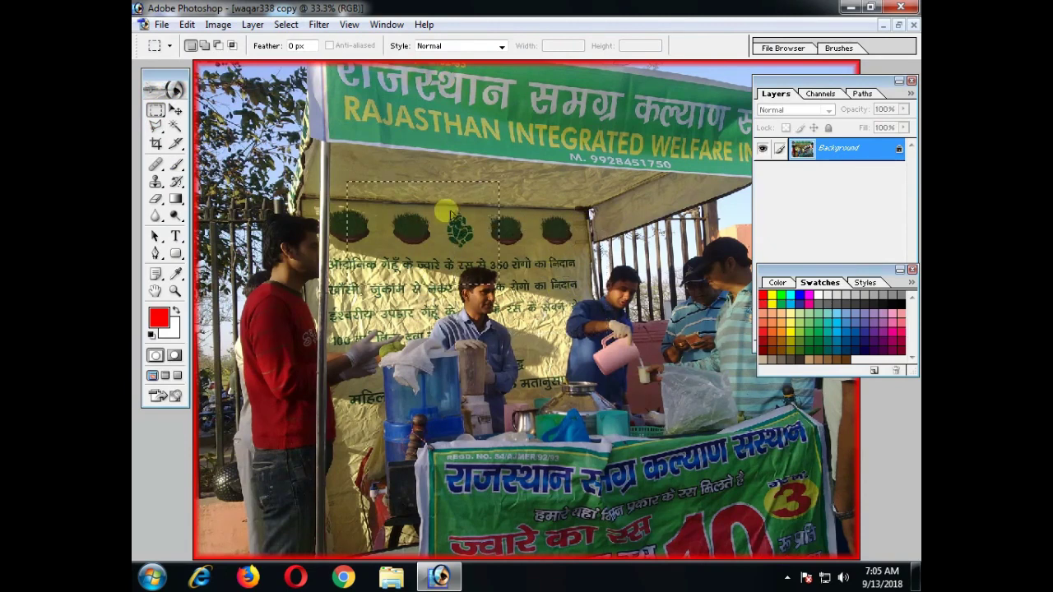
{"action": "mouse_move", "coordinate": [575, 271]}
{"action": "left_mouse_down"}
{"action": "mouse_move", "coordinate": [511, 293]}
{"action": "mouse_move", "coordinate": [551, 280]}
{"action": "left_mouse_up"}
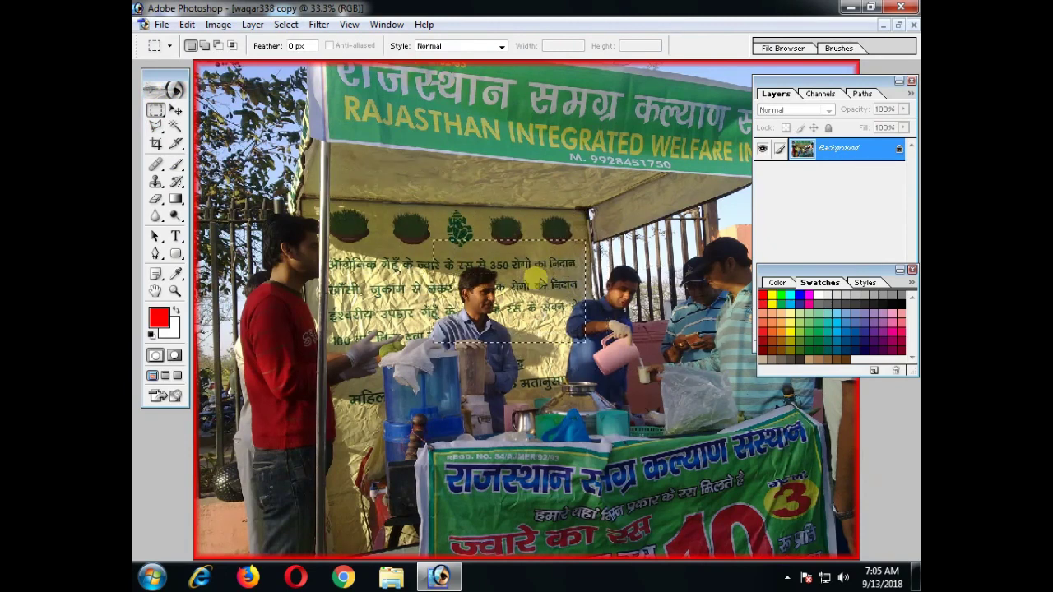
{"action": "left_click", "coordinate": [175, 112]}
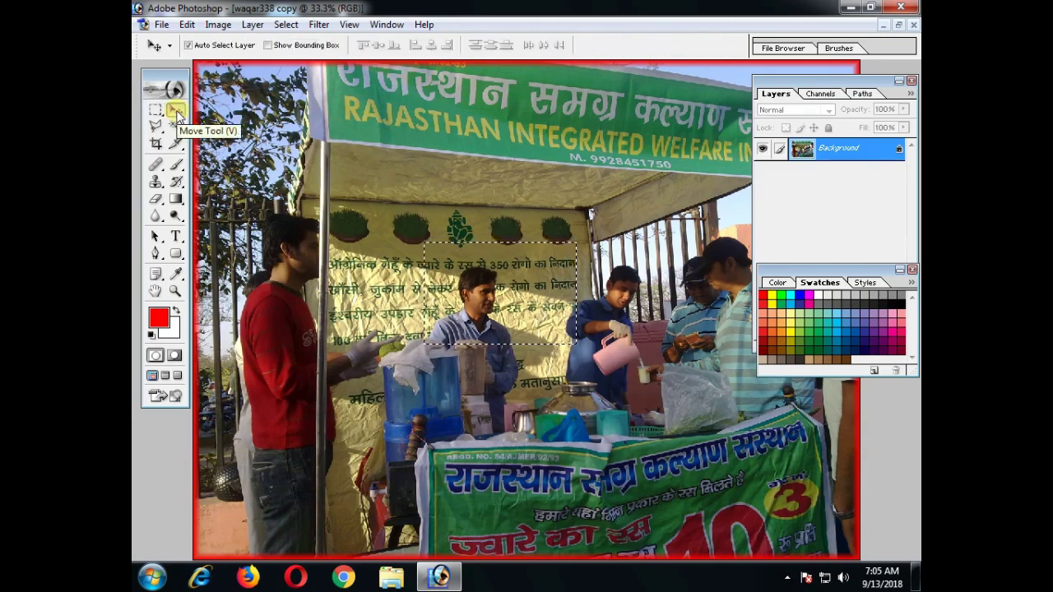
{"action": "left_click_drag", "start_coordinate": [529, 276], "coordinate": [533, 267]}
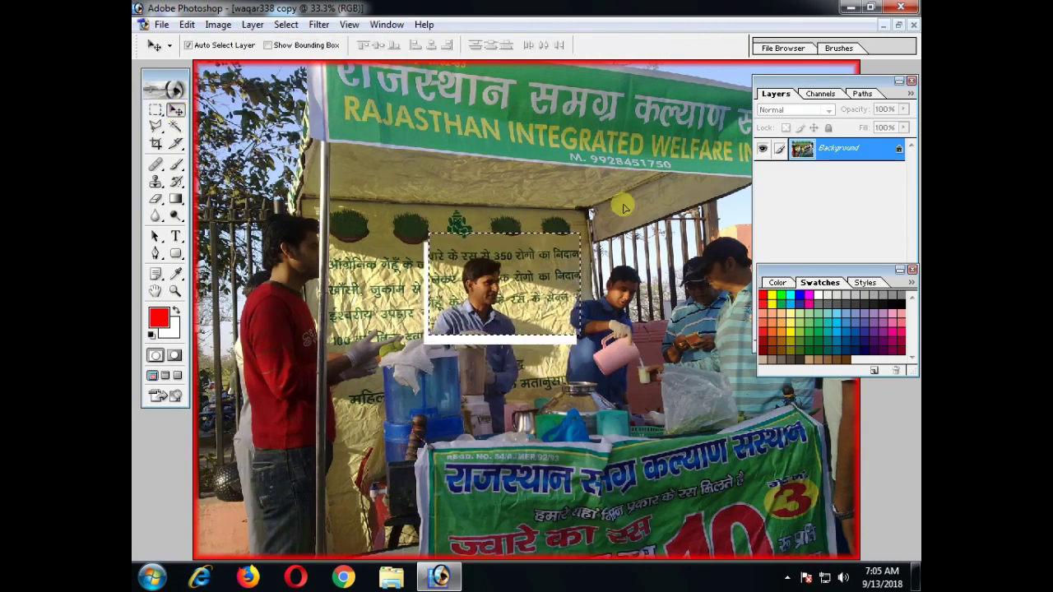
{"action": "left_click", "coordinate": [186, 25]}
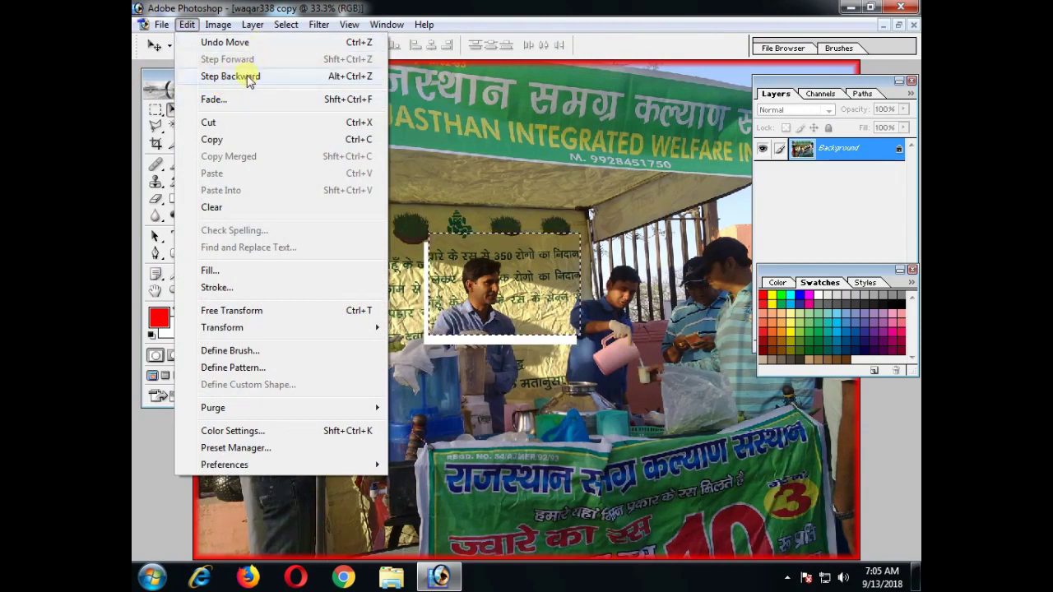
{"action": "left_click", "coordinate": [235, 76]}
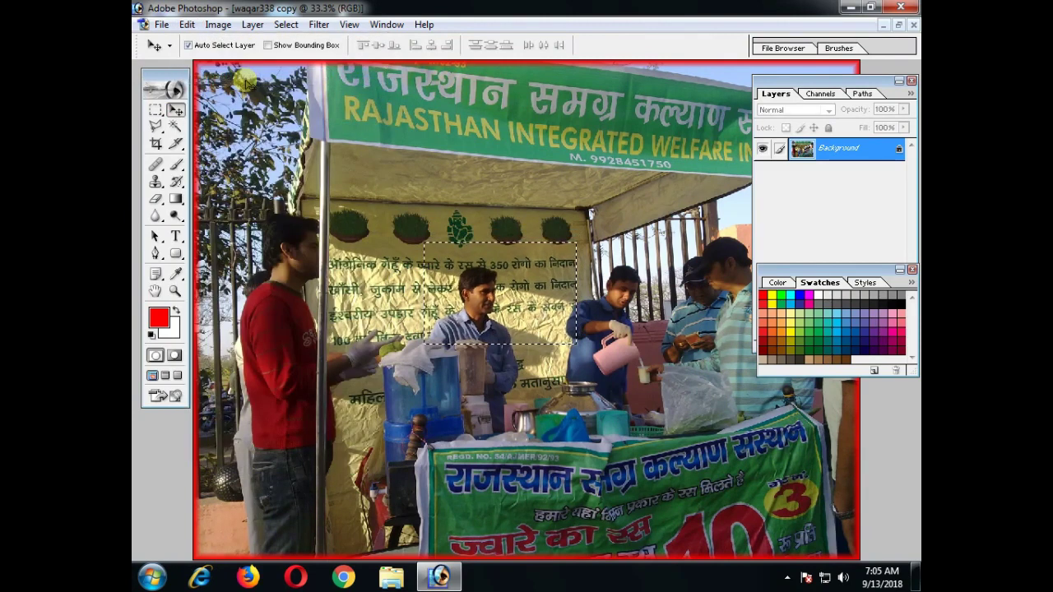
Step: Transform the selection outline taller and further right, apply it, and undo an accidental pixel move
{"action": "left_click", "coordinate": [285, 24]}
{"action": "left_click", "coordinate": [339, 219]}
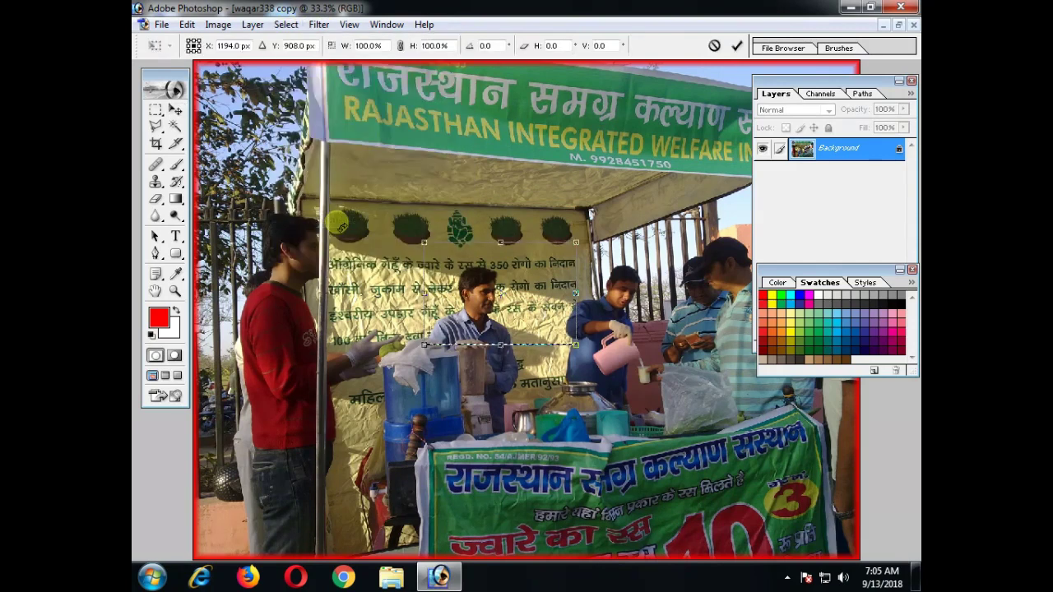
{"action": "left_click_drag", "start_coordinate": [500, 242], "coordinate": [500, 153]}
{"action": "left_click_drag", "start_coordinate": [504, 361], "coordinate": [501, 375]}
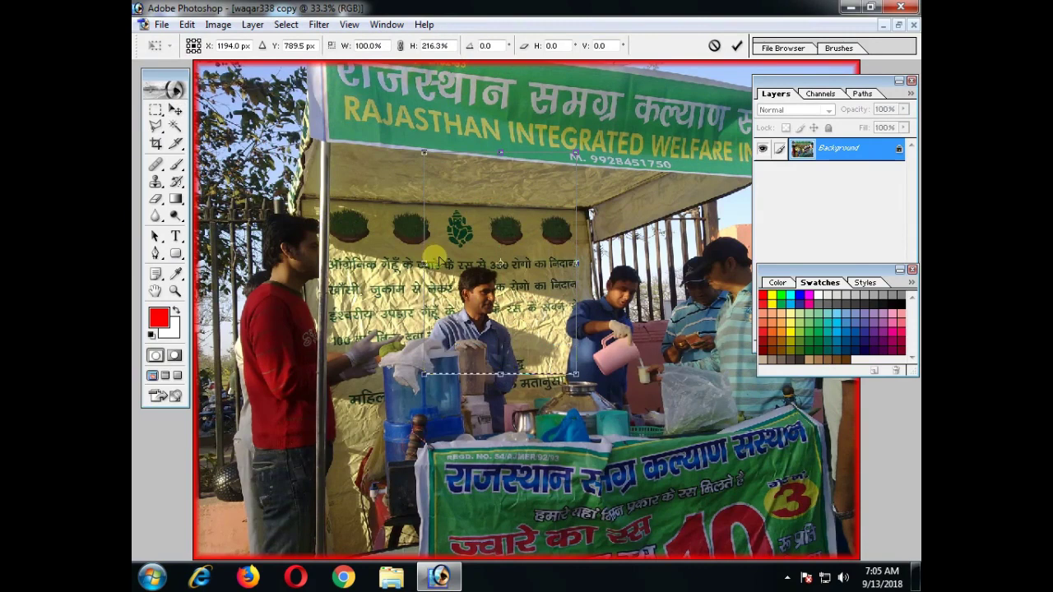
{"action": "left_click_drag", "start_coordinate": [562, 268], "coordinate": [608, 260]}
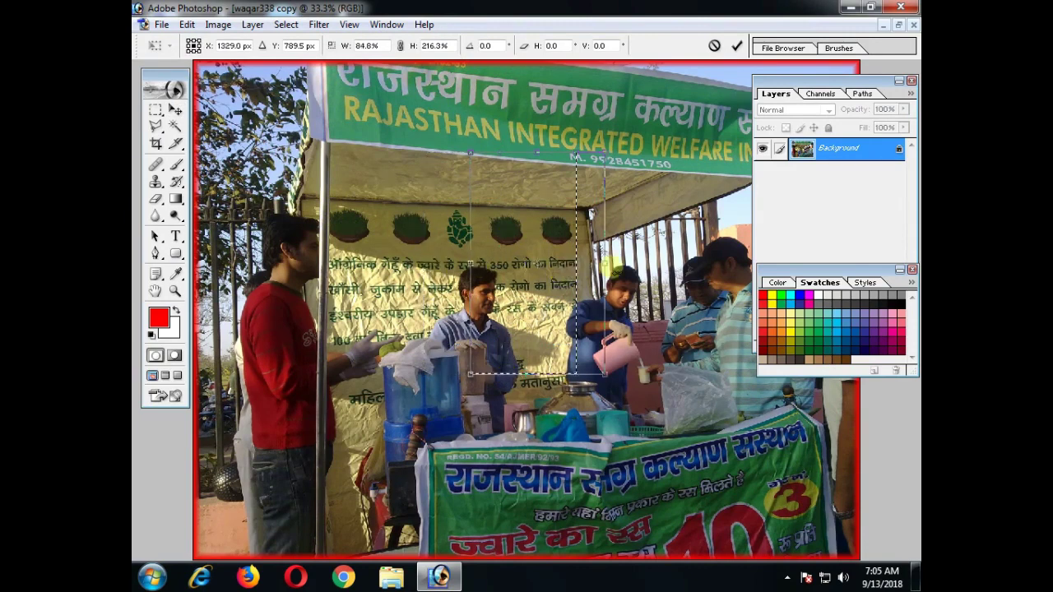
{"action": "key", "text": "Return"}
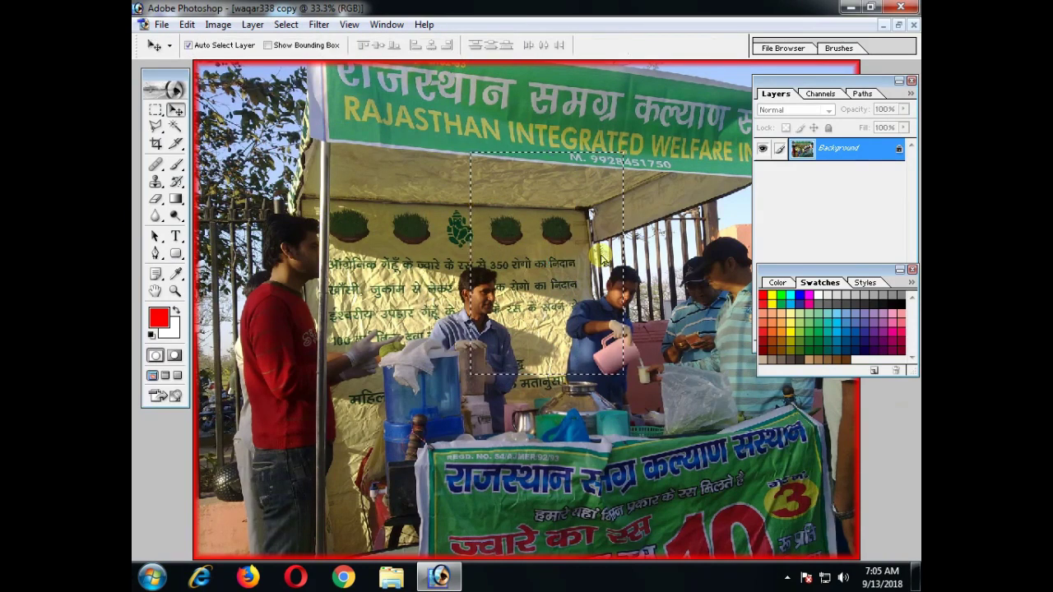
{"action": "left_click_drag", "start_coordinate": [539, 229], "coordinate": [496, 234]}
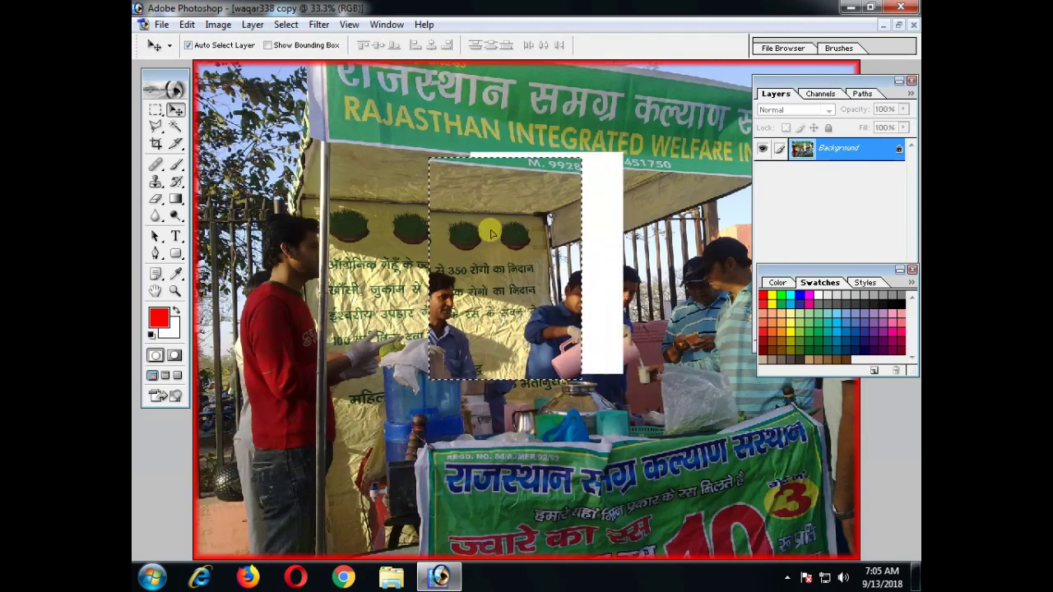
{"action": "key", "text": "ctrl+z"}
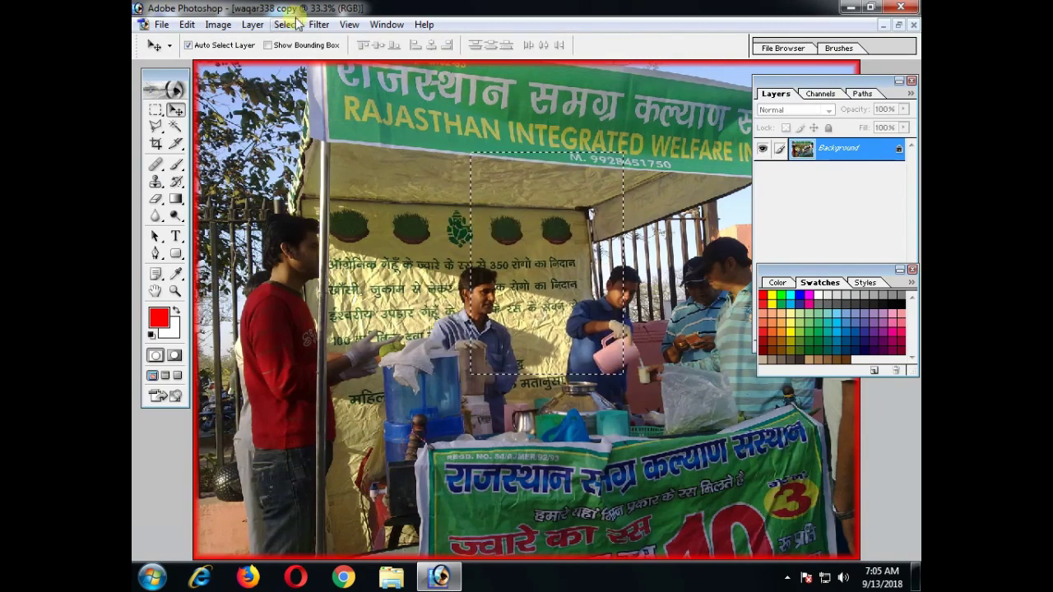
Step: Transform the selection again to frame the upper-left of the stall, then reposition it with the Rectangular Marquee
{"action": "left_click", "coordinate": [287, 24]}
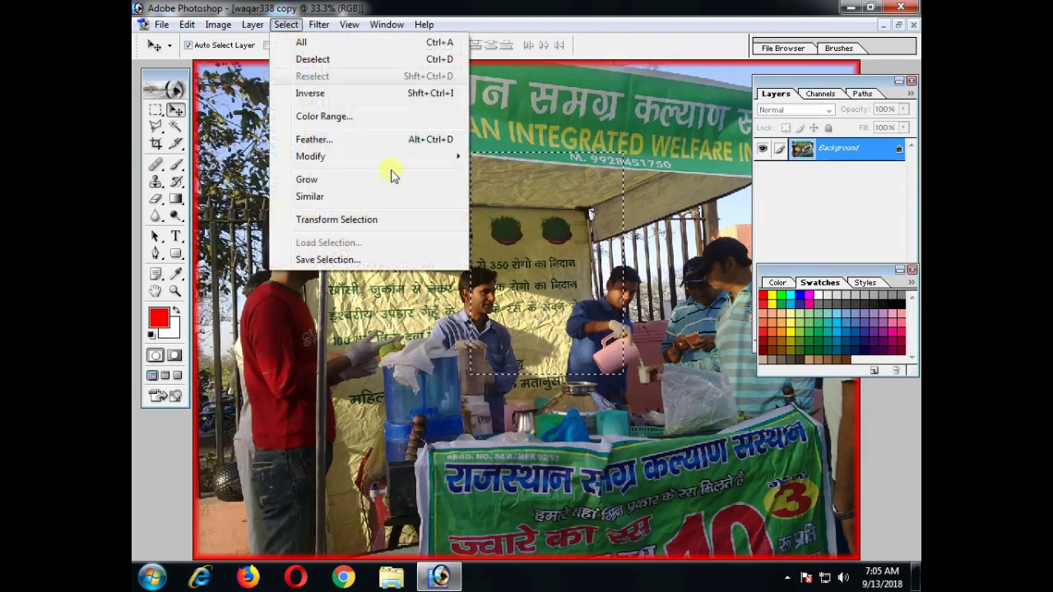
{"action": "left_click", "coordinate": [352, 219]}
{"action": "mouse_move", "coordinate": [526, 235]}
{"action": "left_mouse_down"}
{"action": "mouse_move", "coordinate": [400, 257]}
{"action": "mouse_move", "coordinate": [303, 224]}
{"action": "left_mouse_up"}
{"action": "left_click_drag", "start_coordinate": [344, 365], "coordinate": [344, 272]}
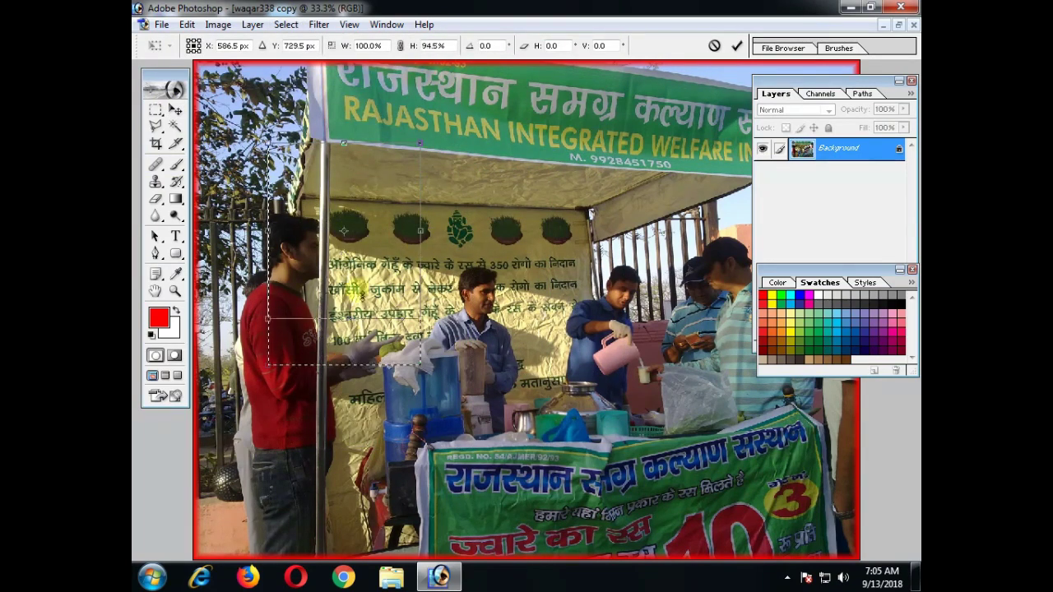
{"action": "left_click_drag", "start_coordinate": [420, 205], "coordinate": [475, 206]}
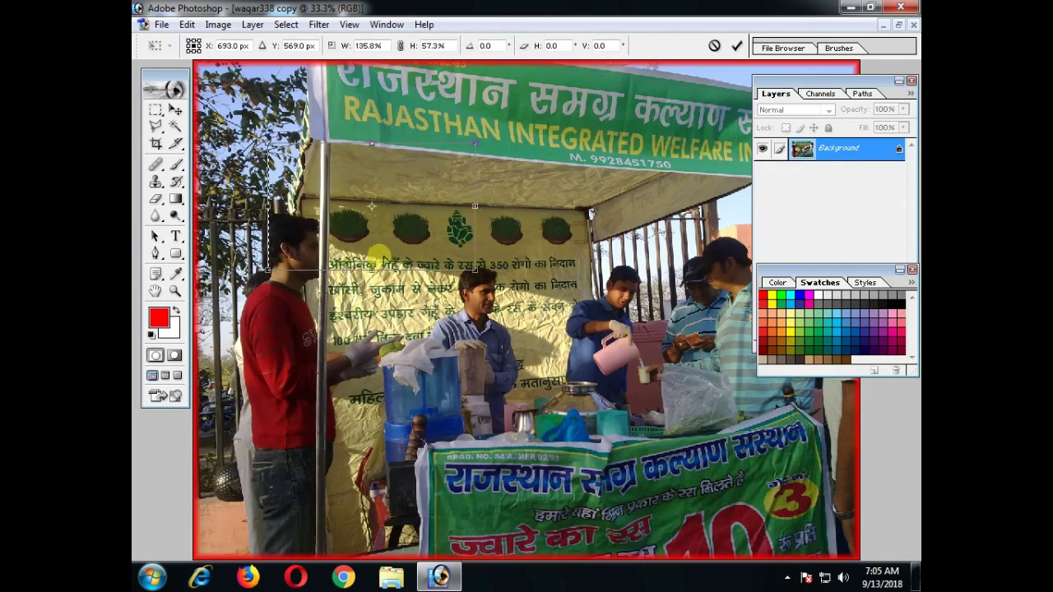
{"action": "left_click_drag", "start_coordinate": [377, 277], "coordinate": [382, 330]}
{"action": "key", "text": "Return"}
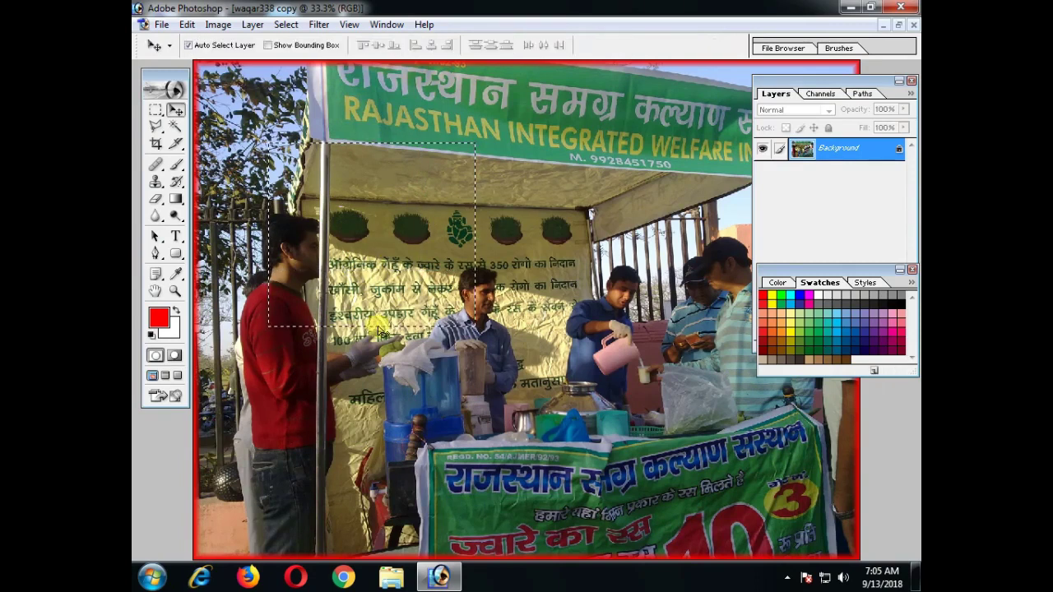
{"action": "left_click", "coordinate": [157, 111]}
{"action": "left_click_drag", "start_coordinate": [359, 228], "coordinate": [477, 273]}
Step: Save the current selection as a new channel named a, after one cancelled attempt
{"action": "left_click", "coordinate": [288, 25]}
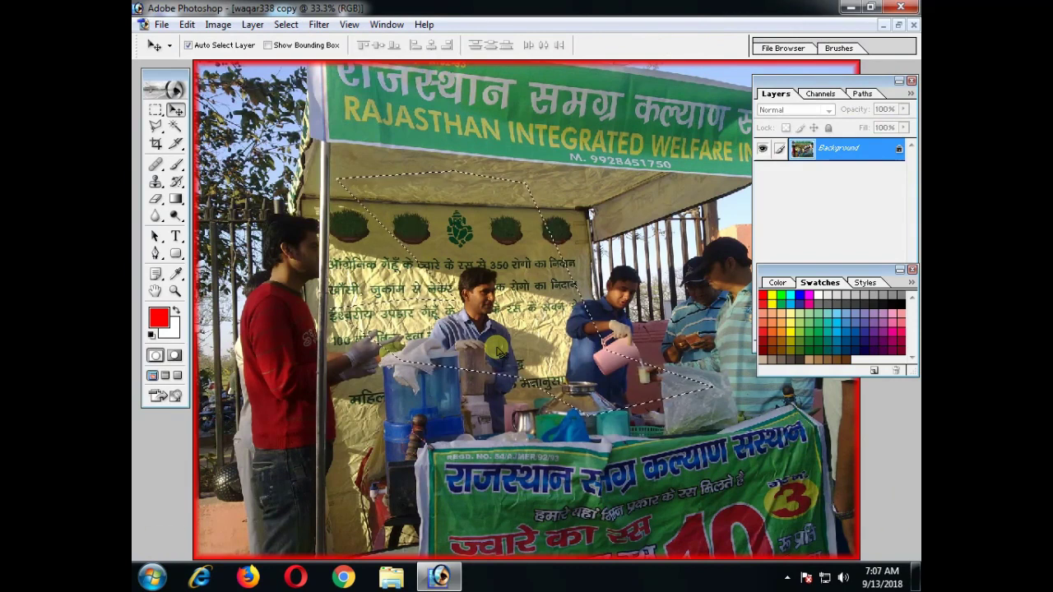
{"action": "key", "text": "alt+s"}
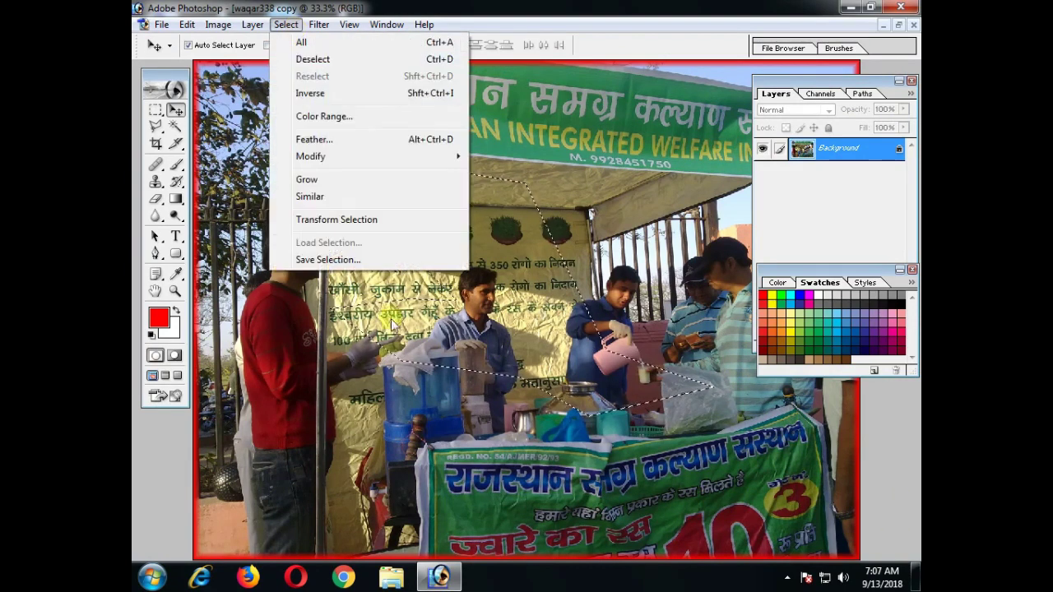
{"action": "left_click", "coordinate": [355, 262]}
{"action": "left_click", "coordinate": [649, 242]}
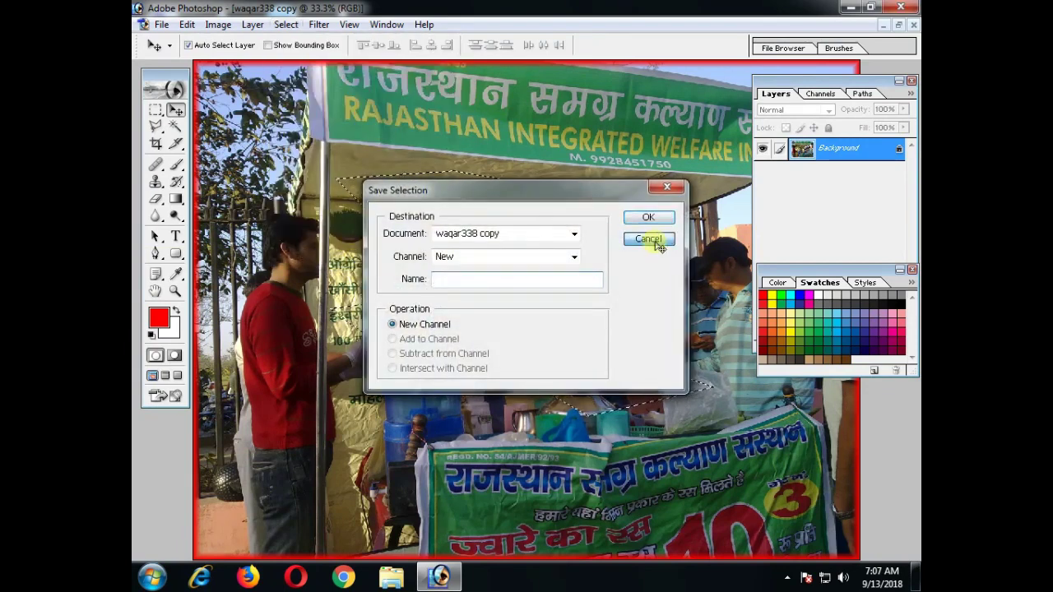
{"action": "left_click", "coordinate": [285, 25]}
{"action": "left_click", "coordinate": [328, 259]}
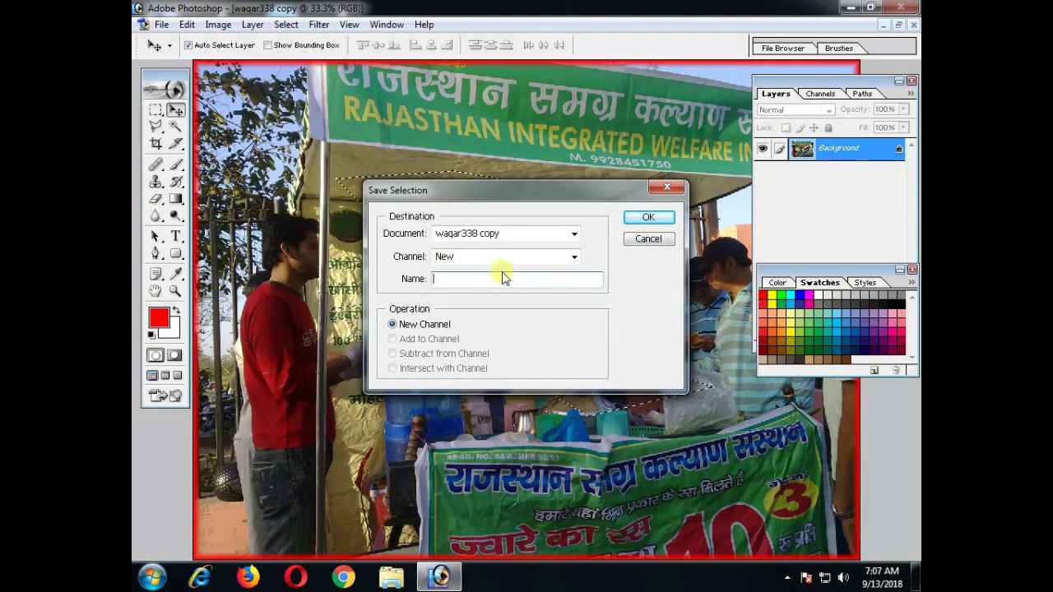
{"action": "type", "text": "m"}
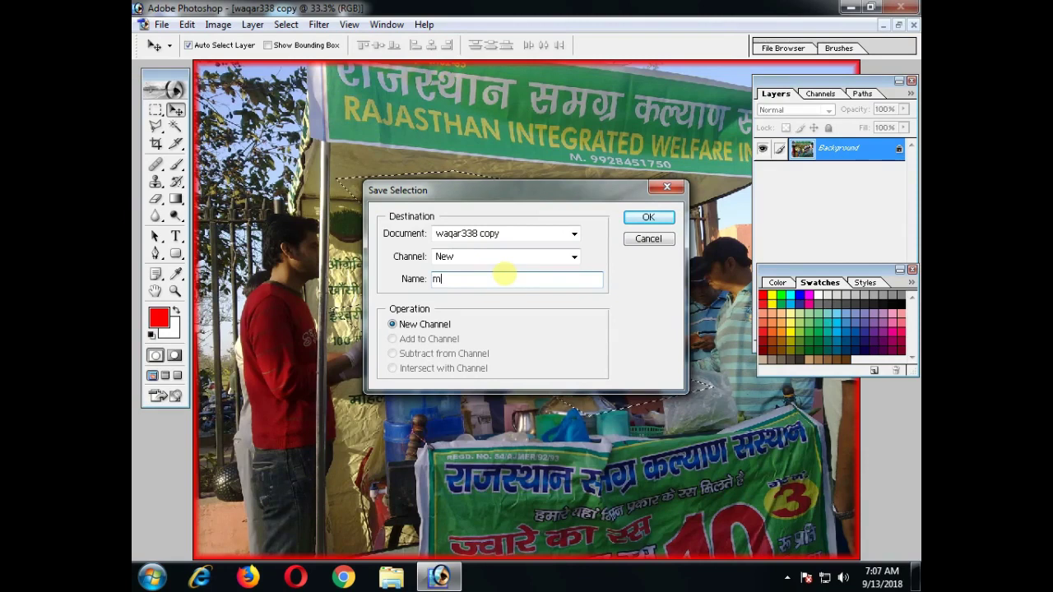
{"action": "type", "text": "a"}
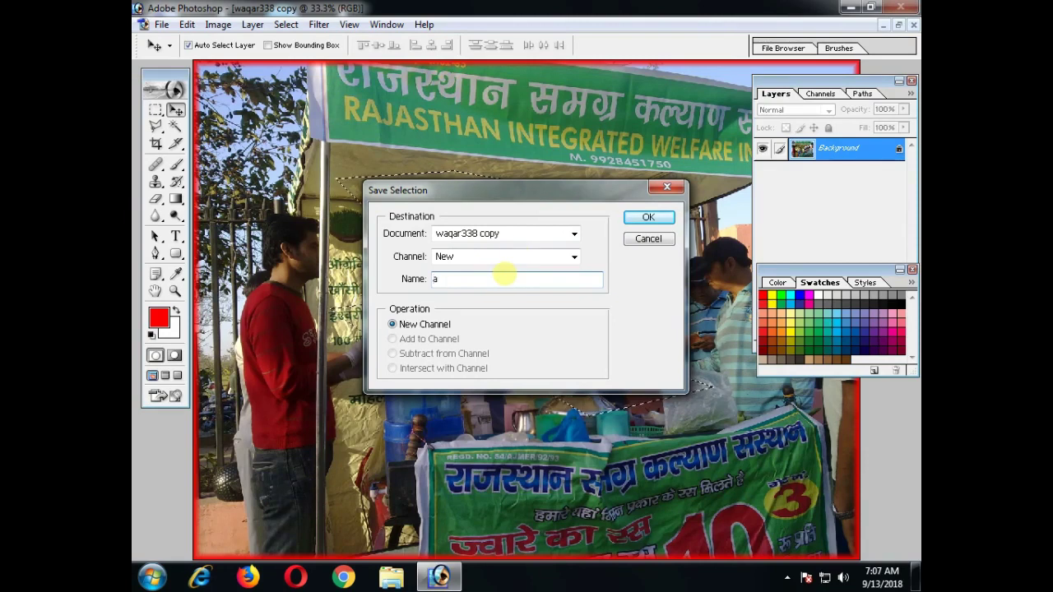
{"action": "left_click", "coordinate": [648, 218]}
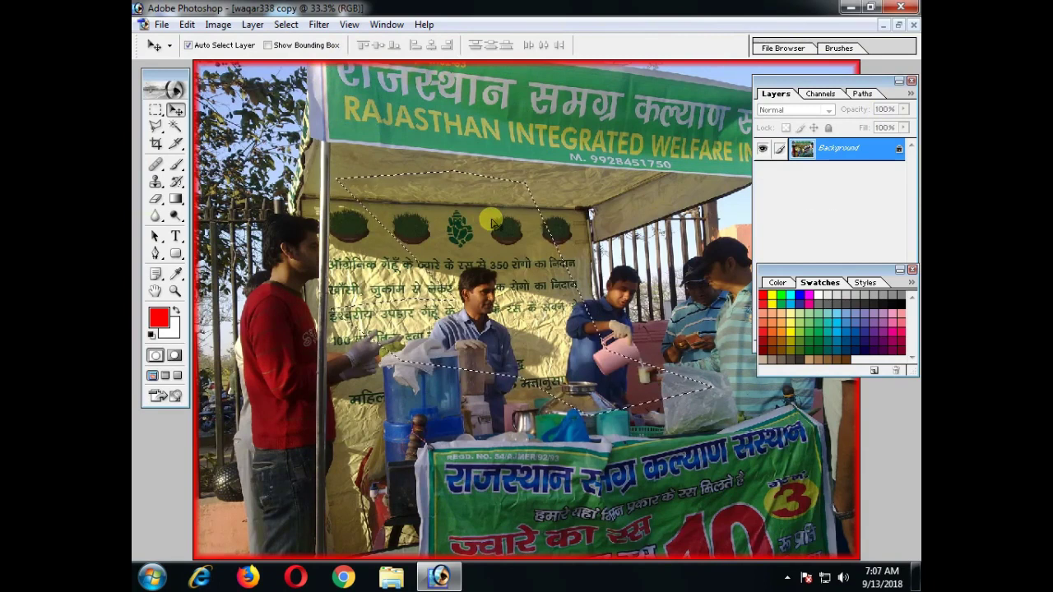
{"action": "key", "text": "ctrl+shift+s"}
Step: Save the photo as kk.psd on the Desktop
{"action": "left_click", "coordinate": [342, 153]}
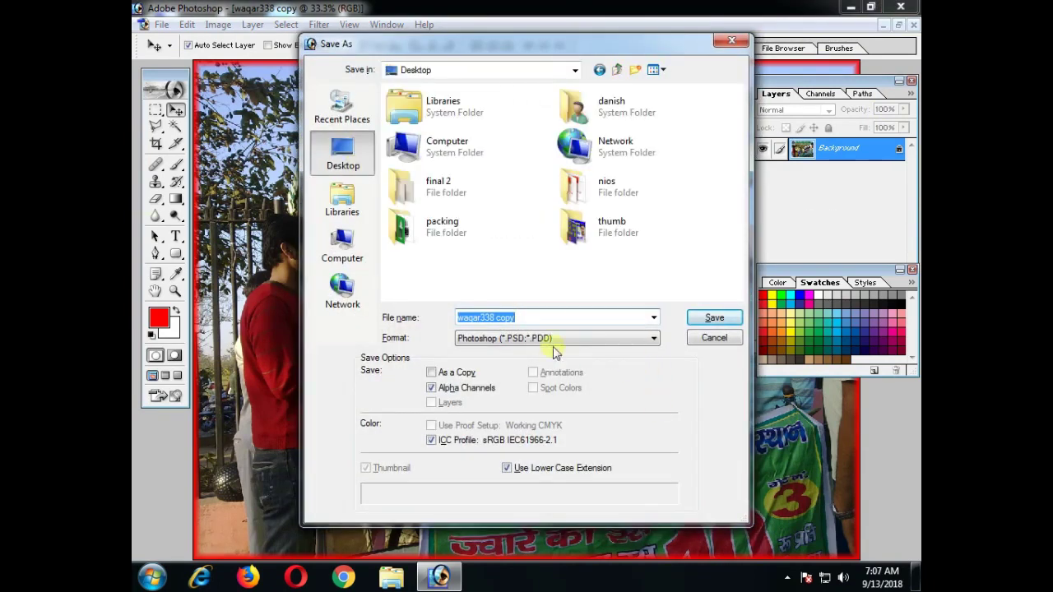
{"action": "type", "text": "kk"}
{"action": "key", "text": "Return"}
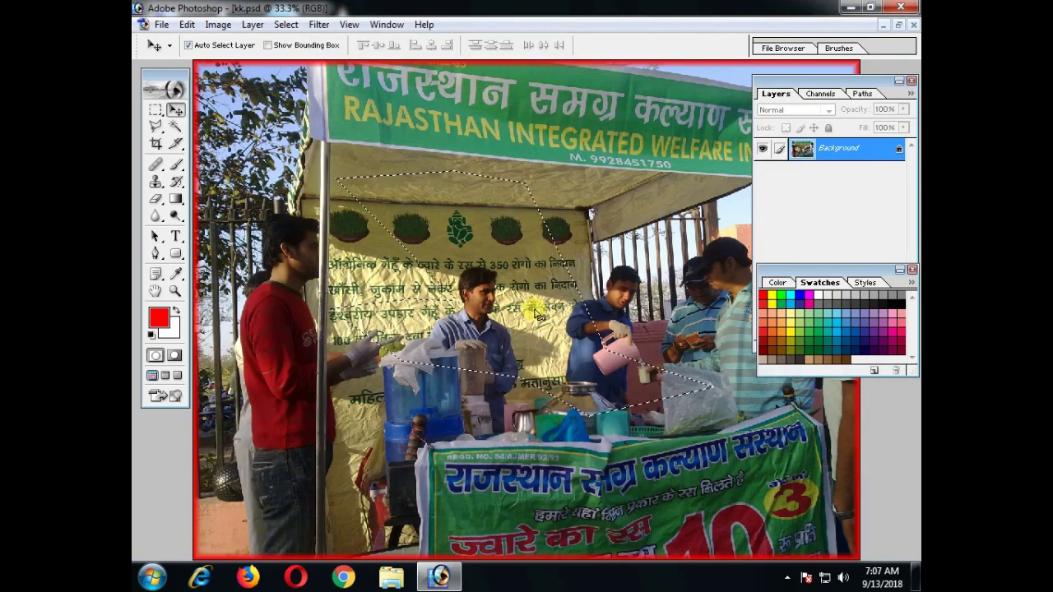
Step: Close the document and reopen kk.psd from the Open dialog
{"action": "left_click", "coordinate": [913, 24]}
{"action": "double_click", "coordinate": [334, 190]}
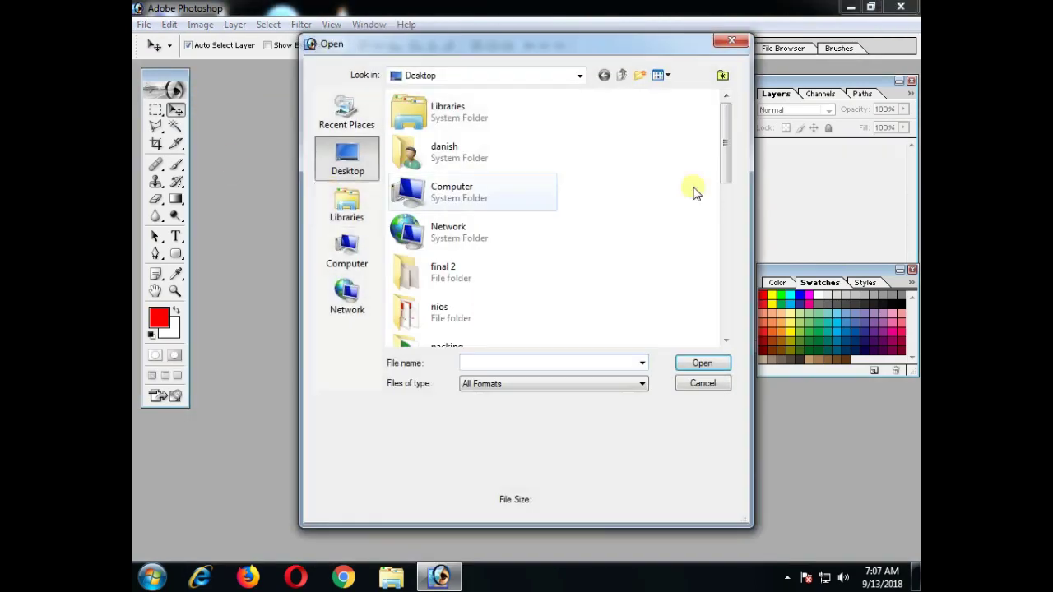
{"action": "left_click_drag", "start_coordinate": [726, 160], "coordinate": [726, 337]}
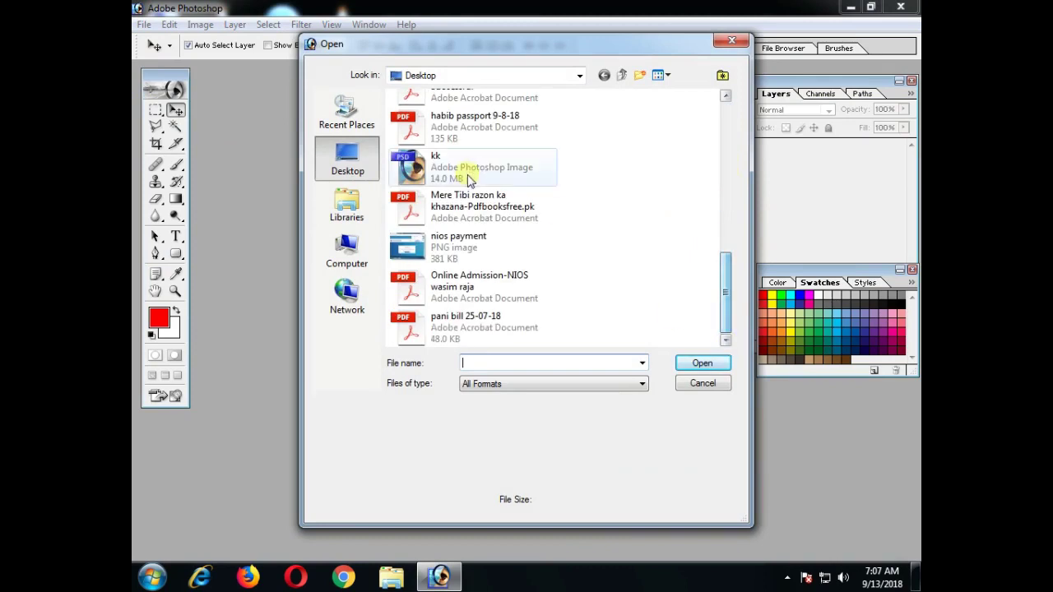
{"action": "double_click", "coordinate": [467, 179]}
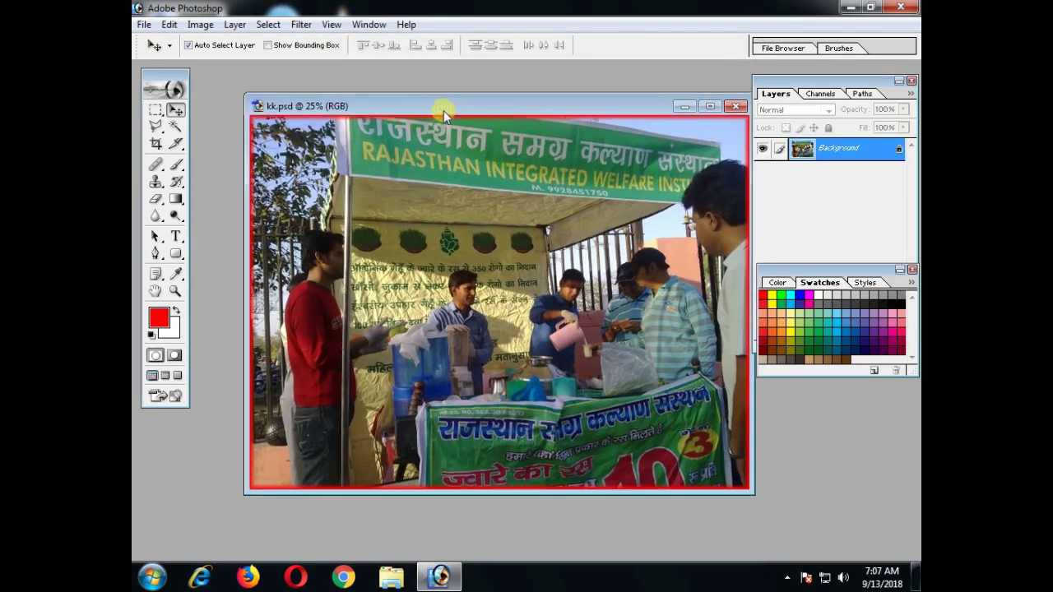
Step: Load channel a from kk.psd as the active selection
{"action": "left_click_drag", "start_coordinate": [443, 110], "coordinate": [418, 110]}
{"action": "left_click", "coordinate": [277, 25]}
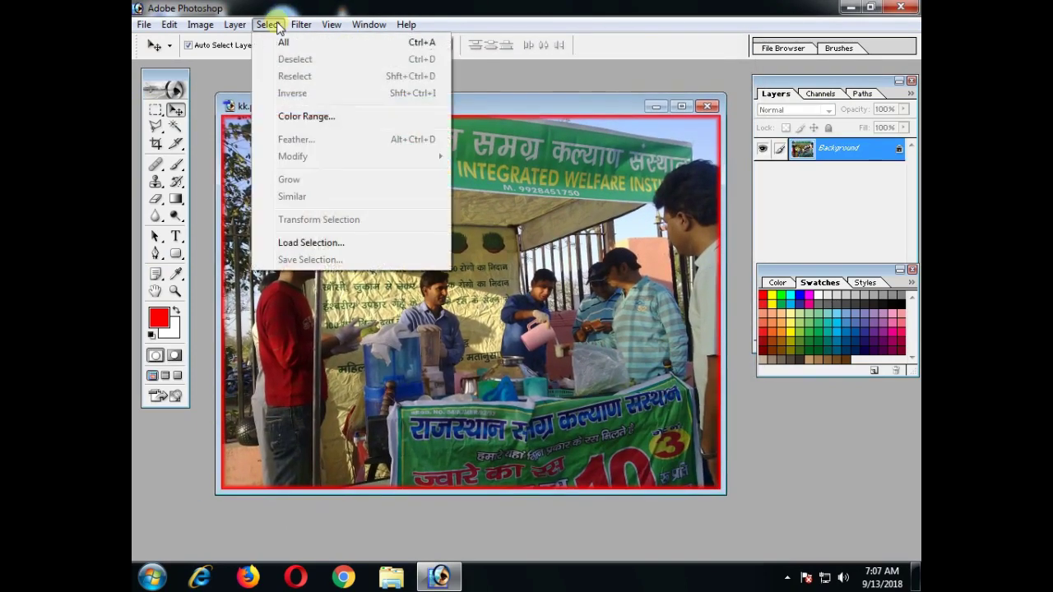
{"action": "left_click", "coordinate": [342, 242]}
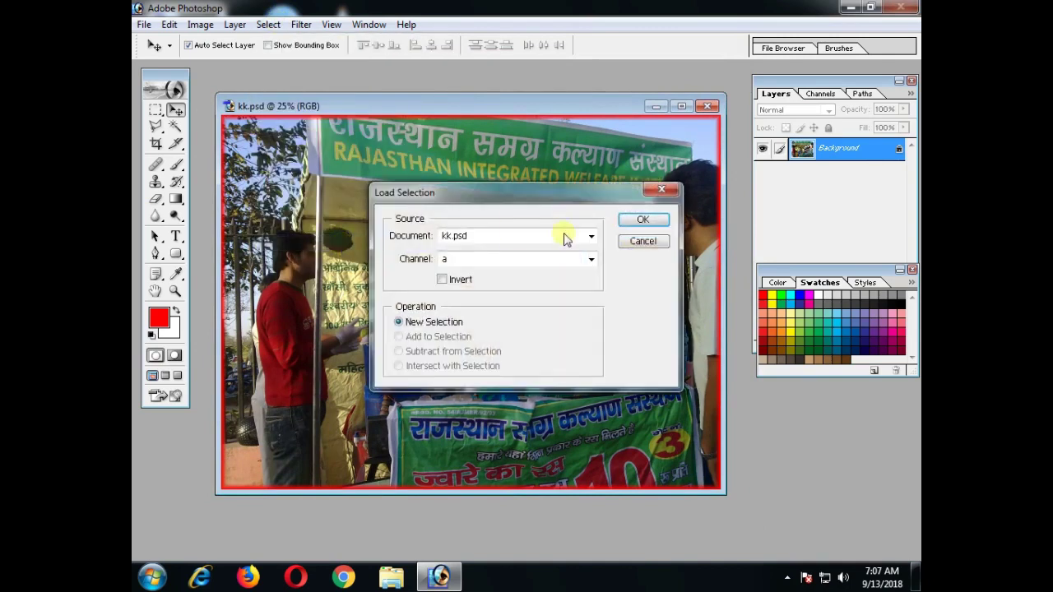
{"action": "left_click", "coordinate": [631, 222]}
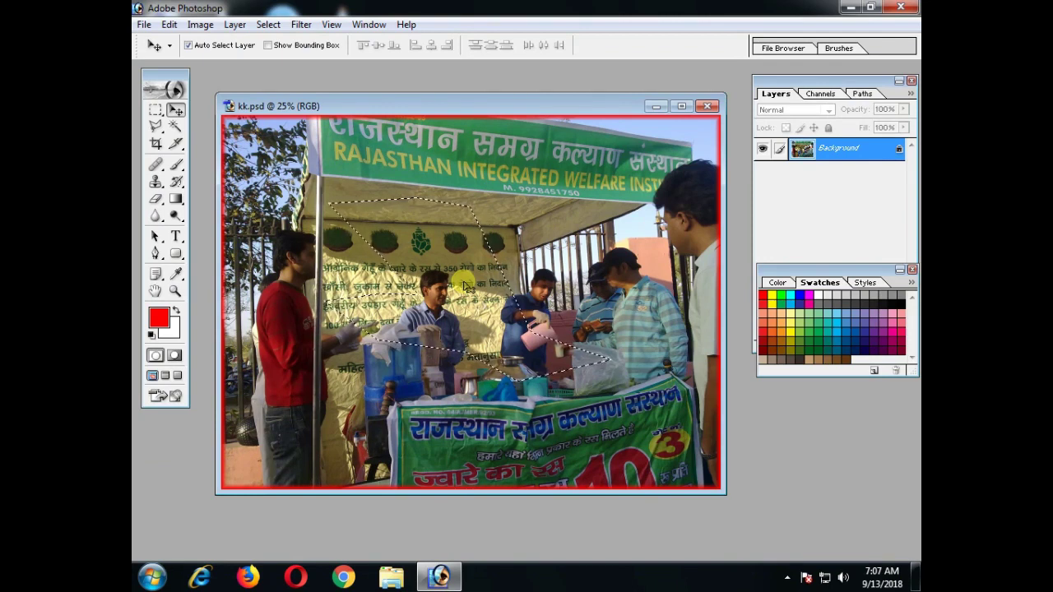
{"action": "left_click", "coordinate": [265, 25]}
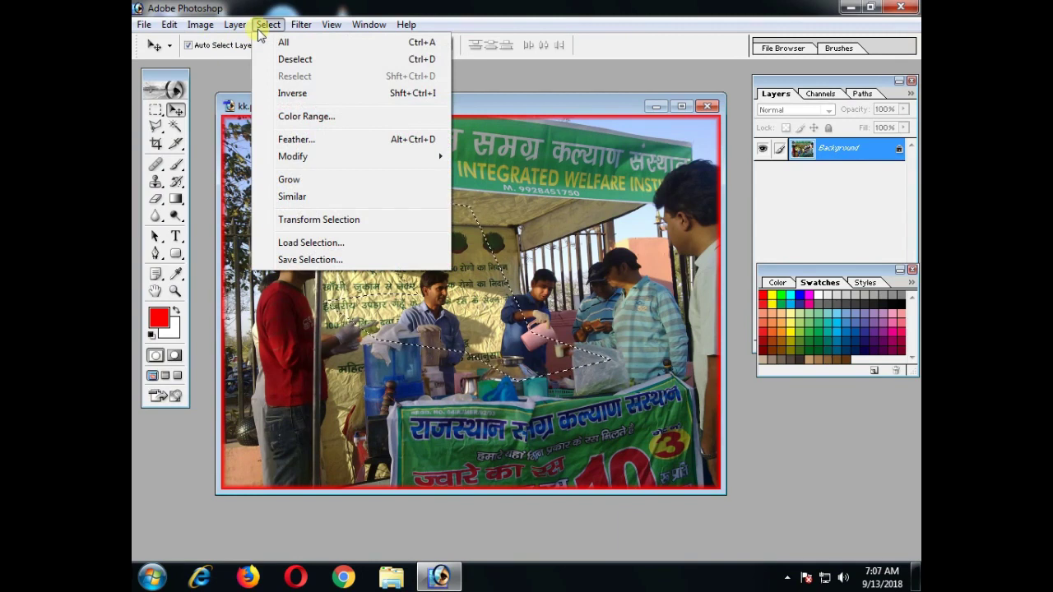